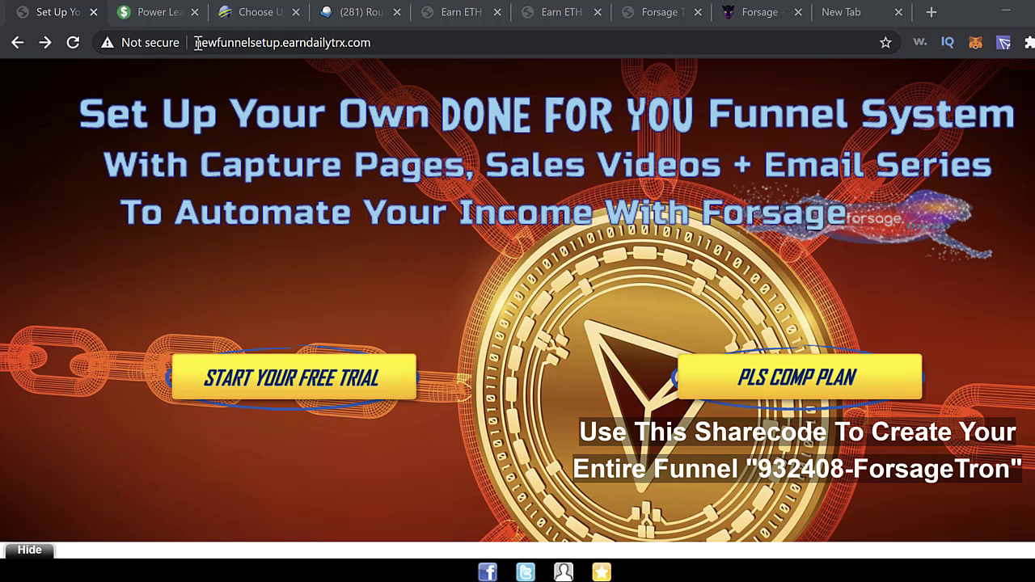
left_click_drag(197, 42, 374, 42)
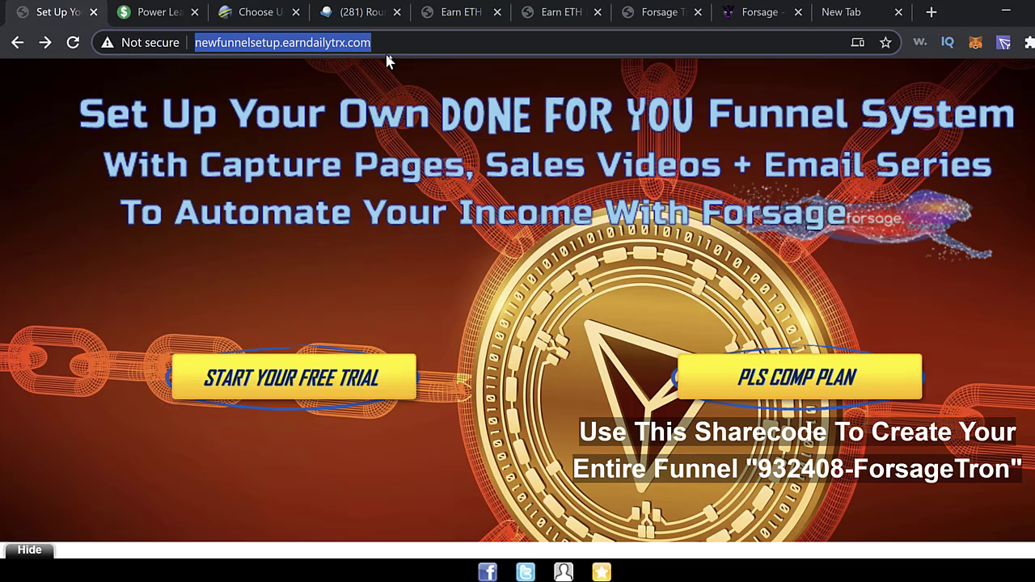
left_click(358, 270)
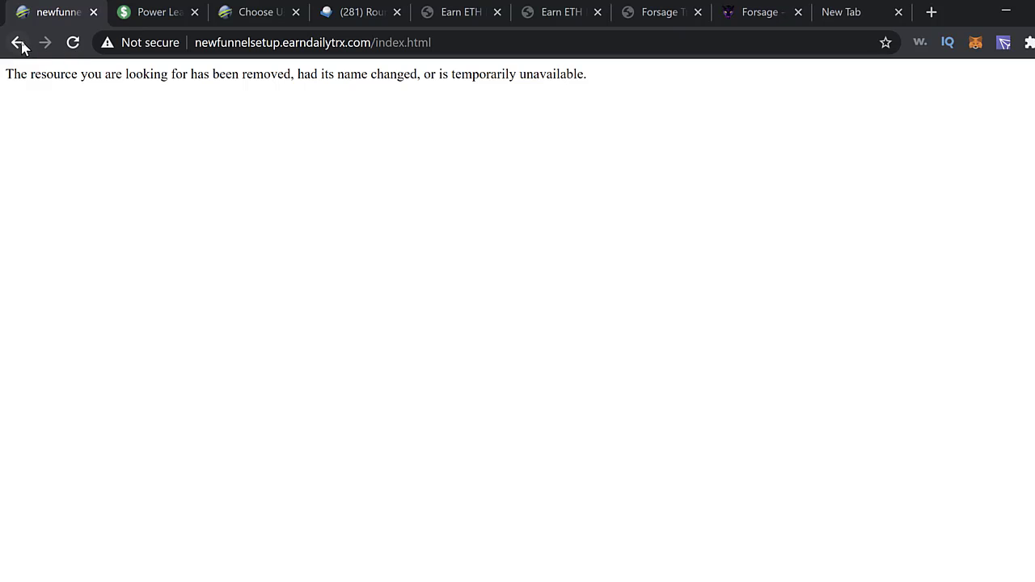
left_click(18, 42)
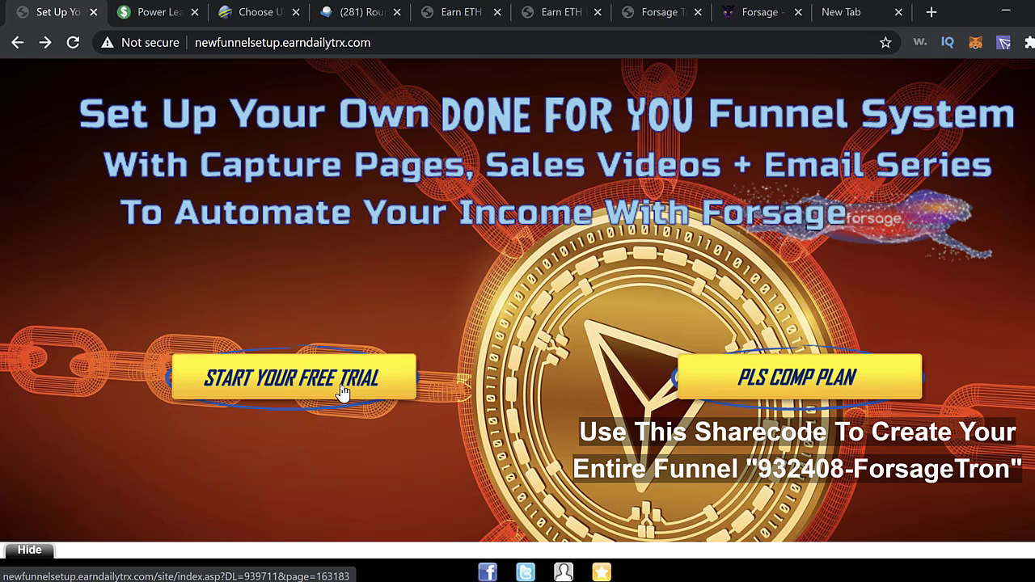
- From the PLS Comp Plan video page, start the 7 Day Free Trial sign-up
left_click(796, 376)
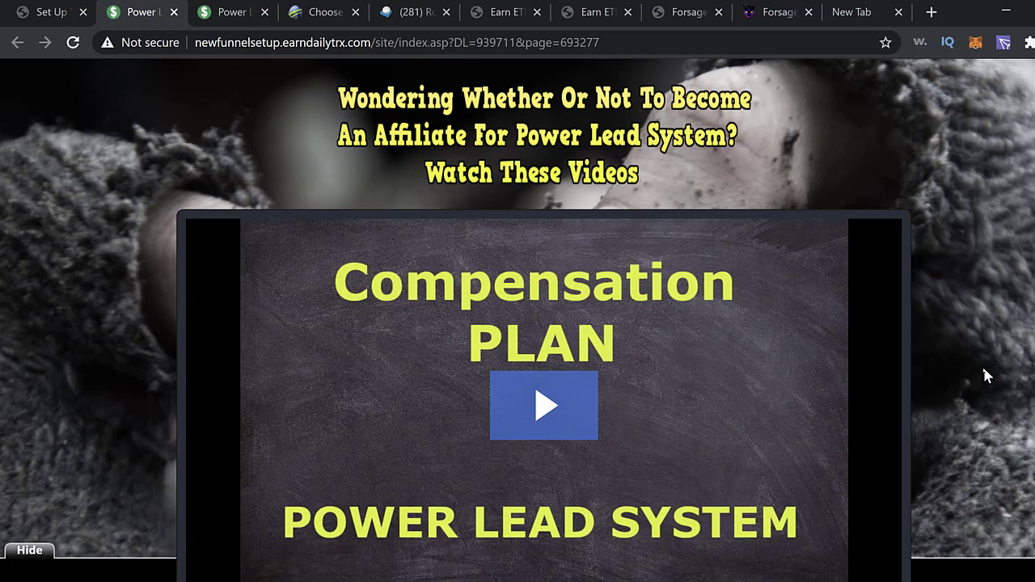
scroll(963, 380, "down", 3)
scroll(948, 391, "down", 3)
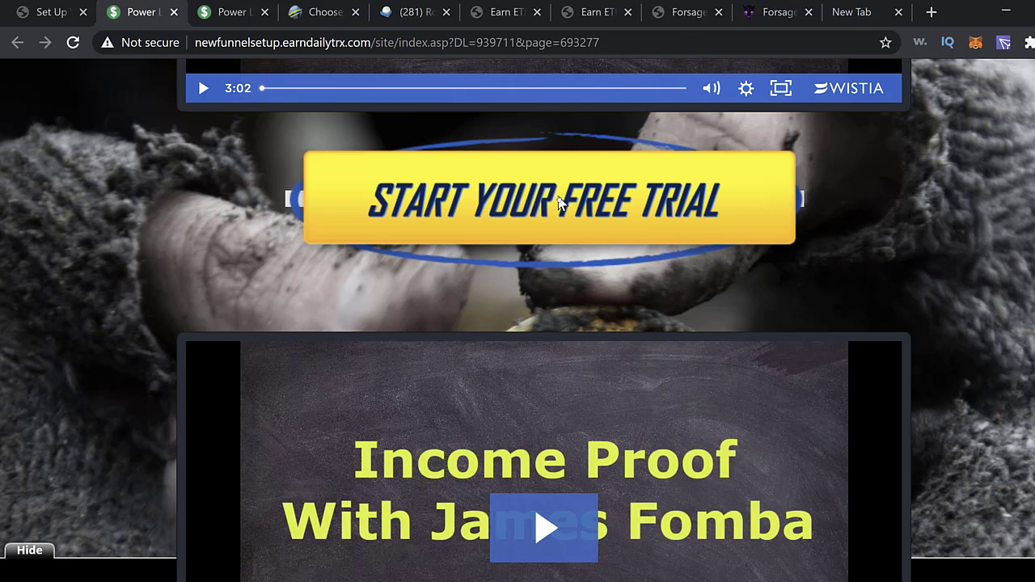
left_click(558, 202)
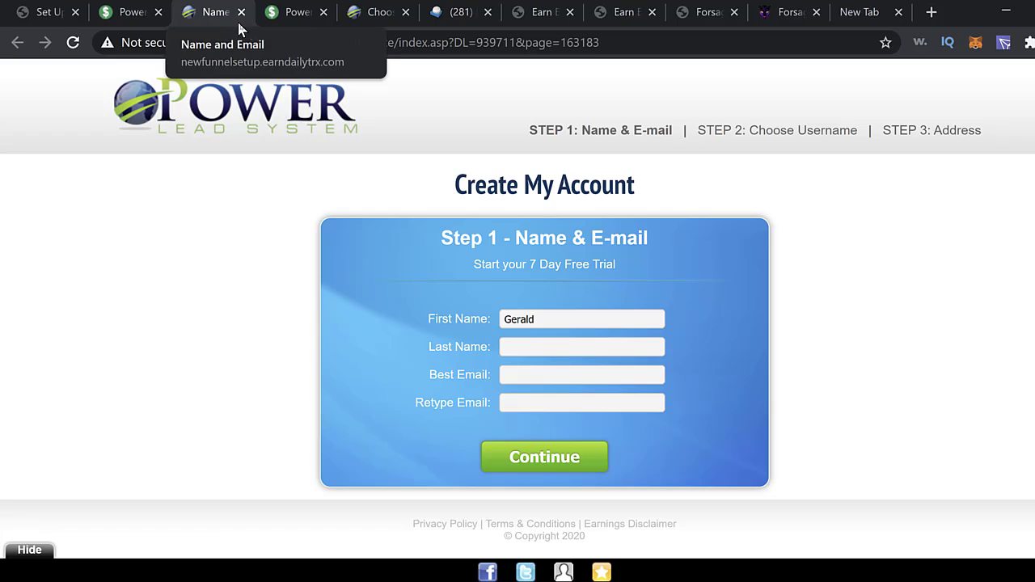
- Autofill first name, last name and both e-mail fields from Chrome's saved details
left_click(577, 319)
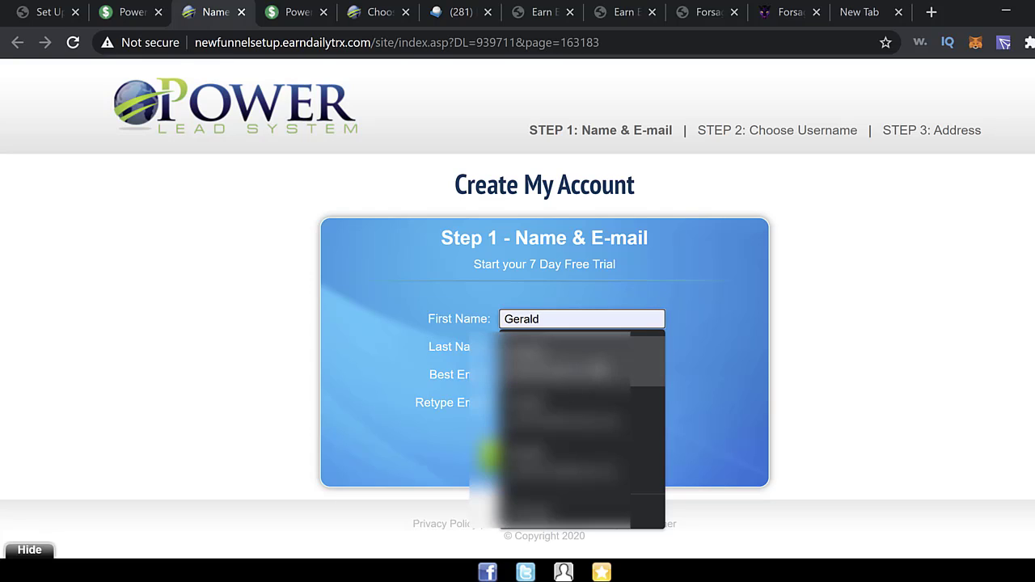
left_click(601, 370)
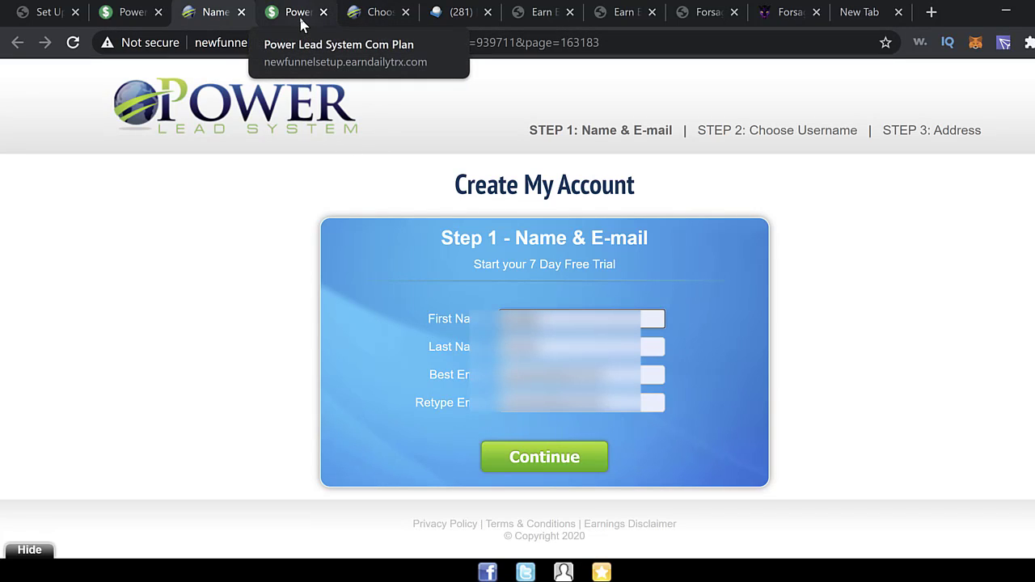
- On Step 2, tick 'I was referred by' and enter the chosen username
left_click(381, 18)
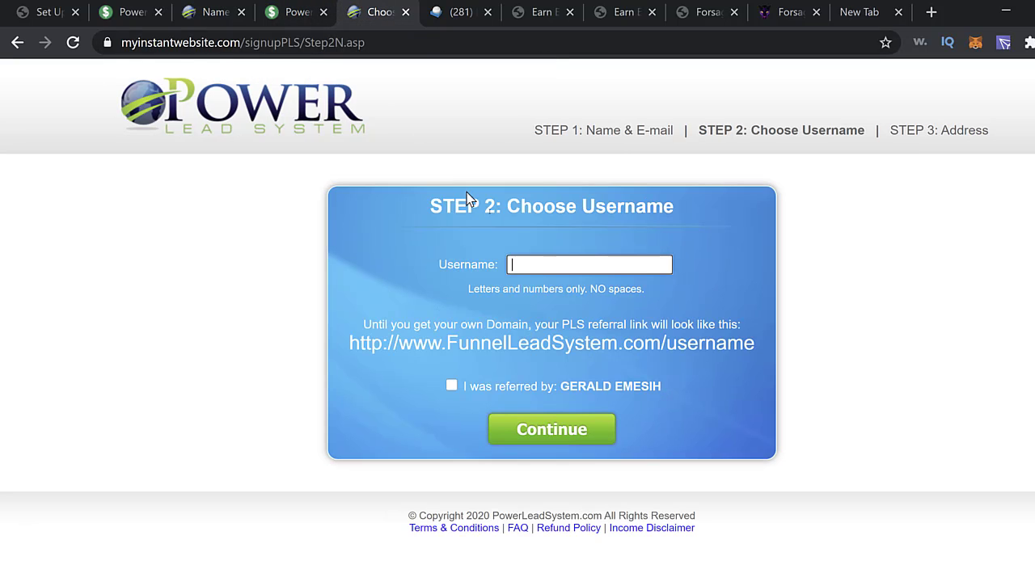
left_click(633, 259)
left_click(452, 387)
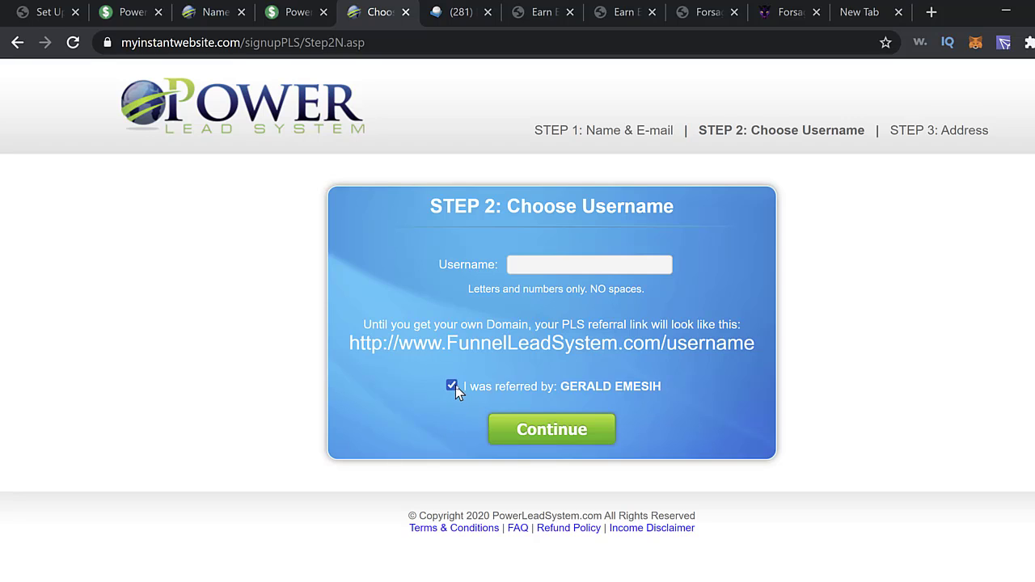
left_click(570, 266)
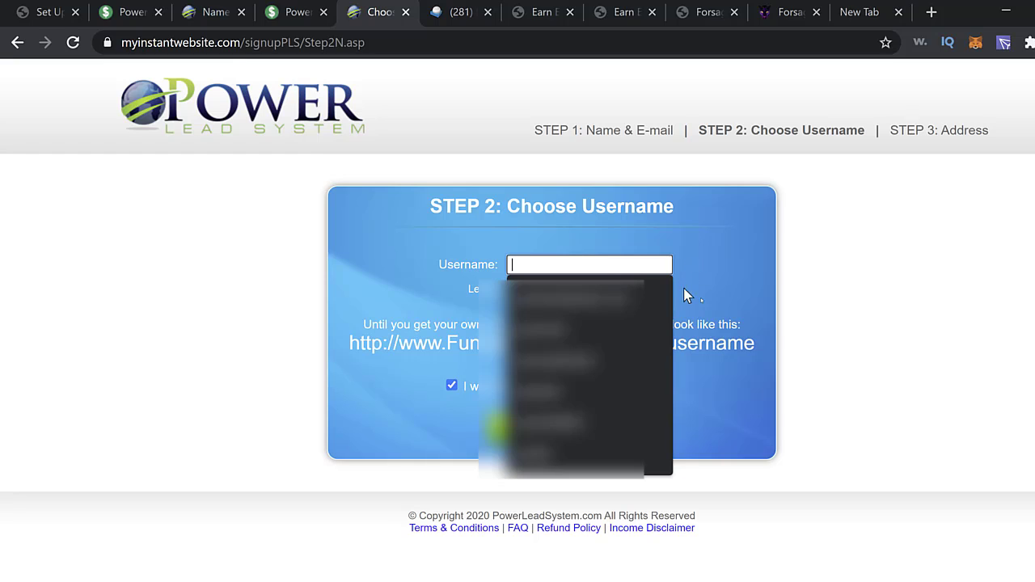
left_click(879, 347)
left_click(578, 262)
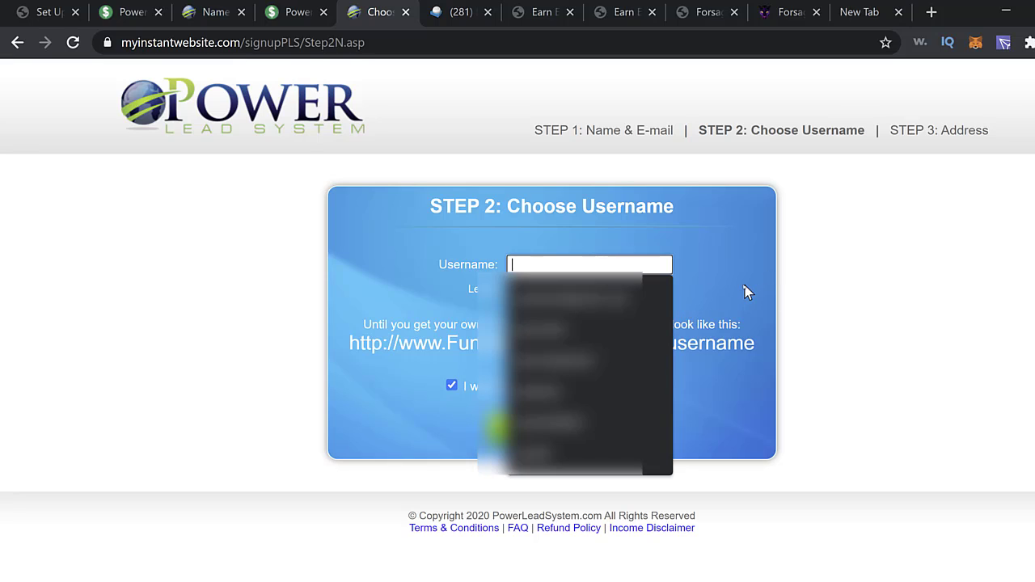
left_click(720, 288)
left_click(605, 266)
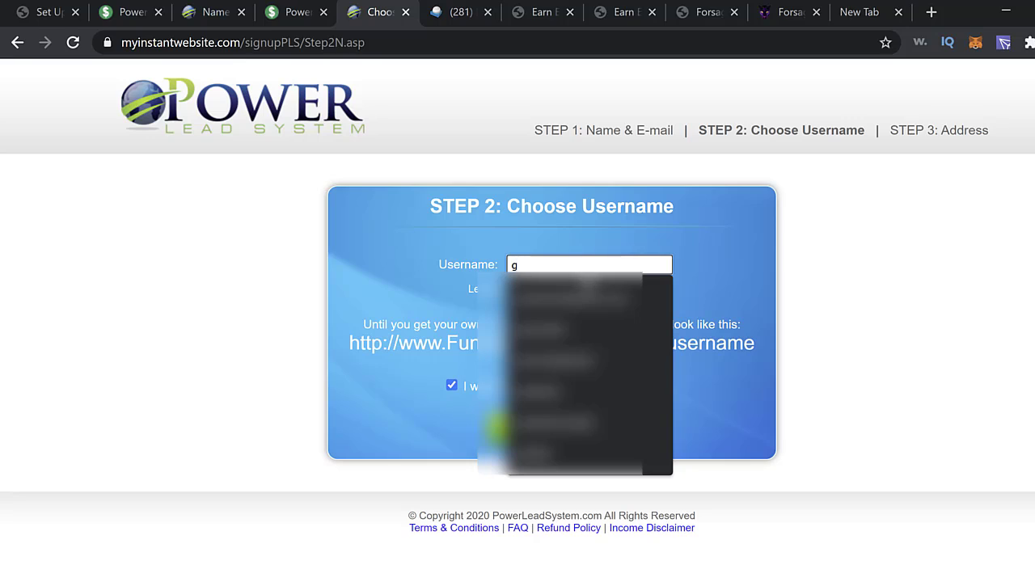
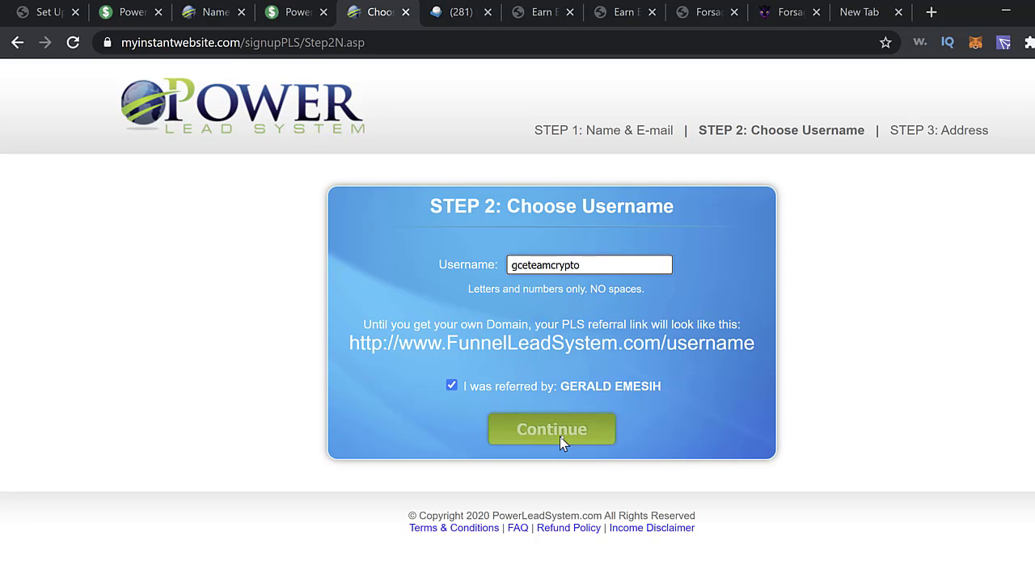
- Submit the username and review the Step 3 billing address page for the $0.00 trial
left_click(588, 433)
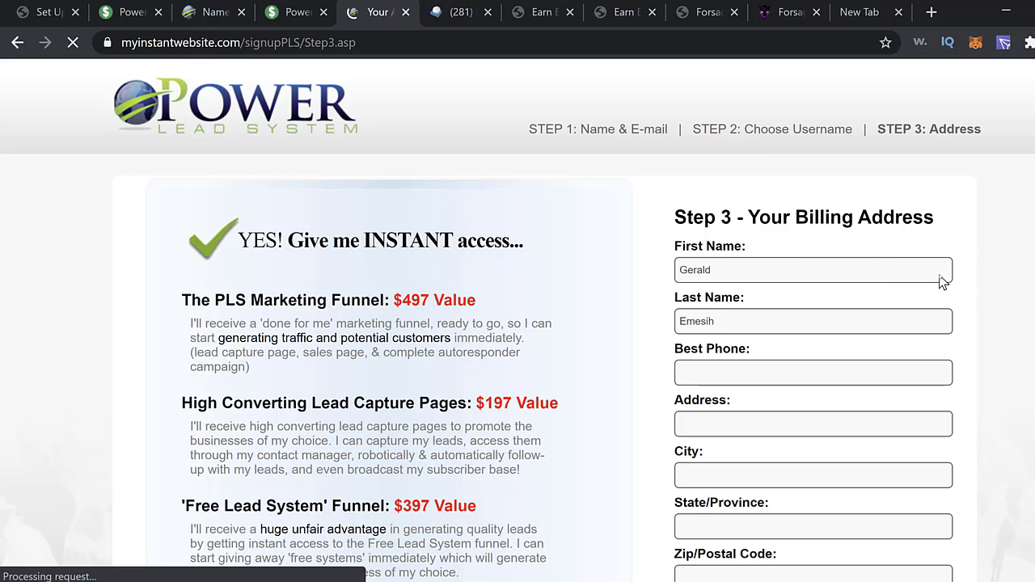
scroll(920, 283, "down", 2)
scroll(913, 307, "down", 2)
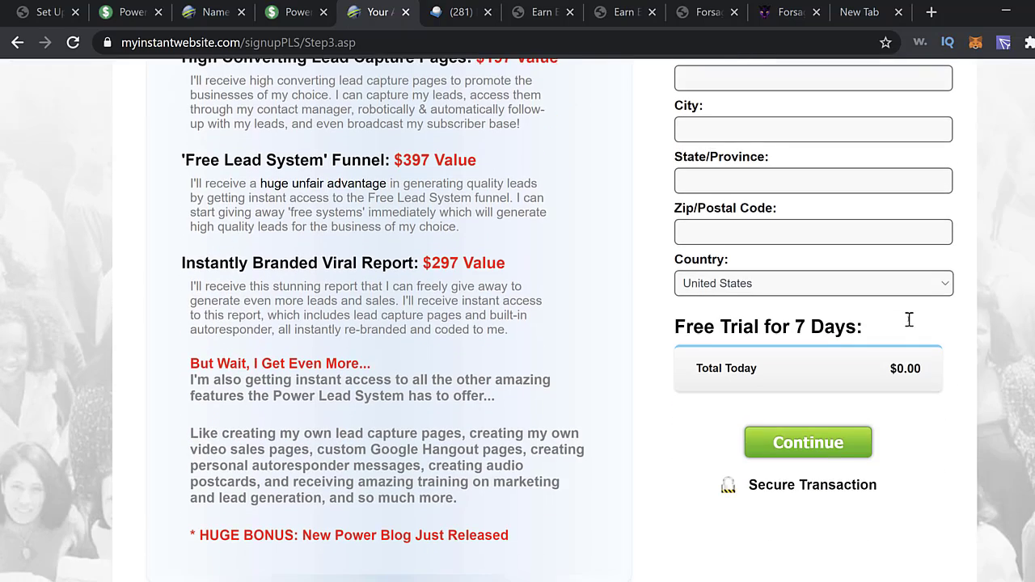
scroll(908, 321, "up", 3)
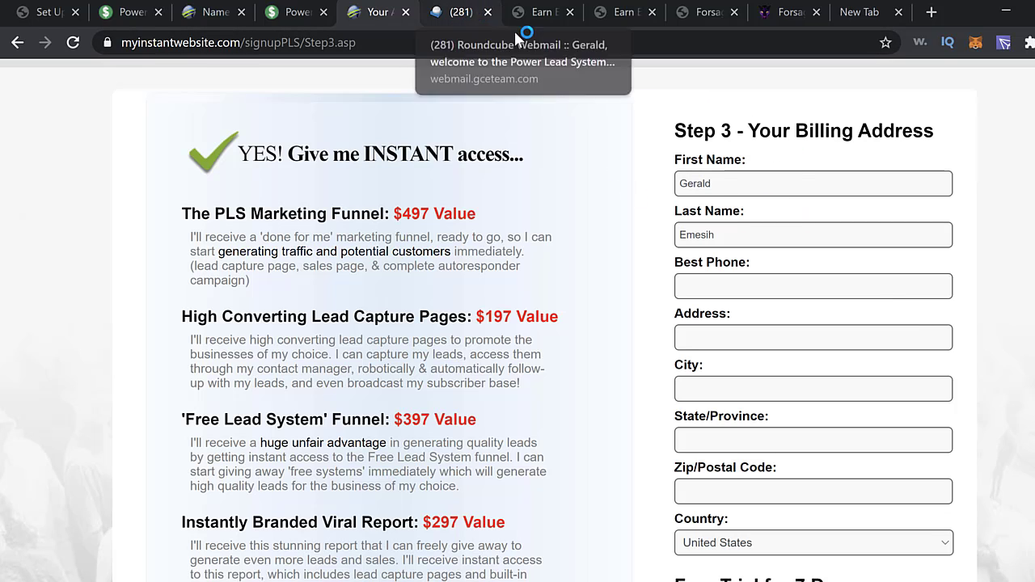
- In the Roundcube welcome email, copy the login details and follow the mycompanyadmin.com login link
left_click(465, 20)
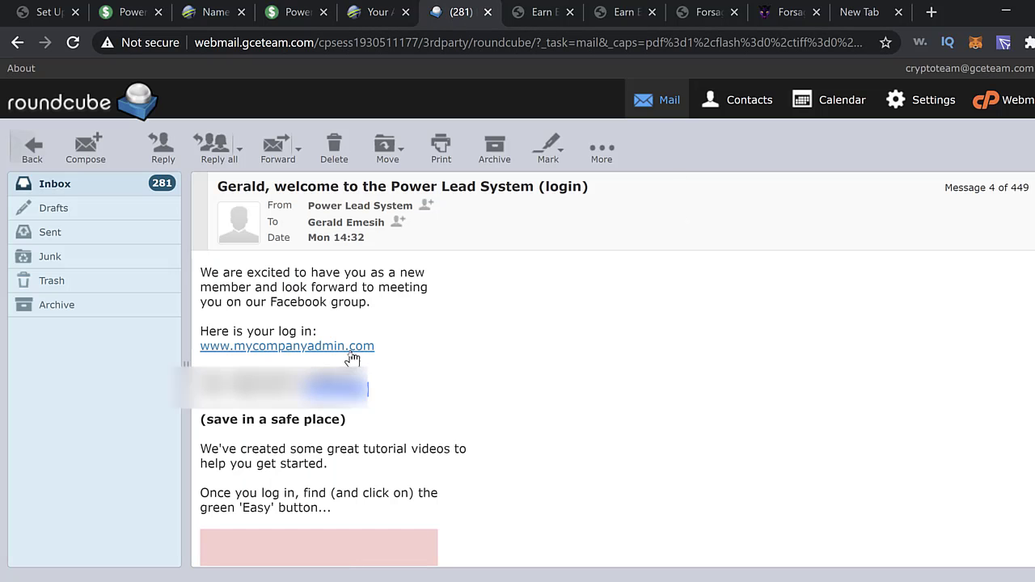
double_click(274, 382)
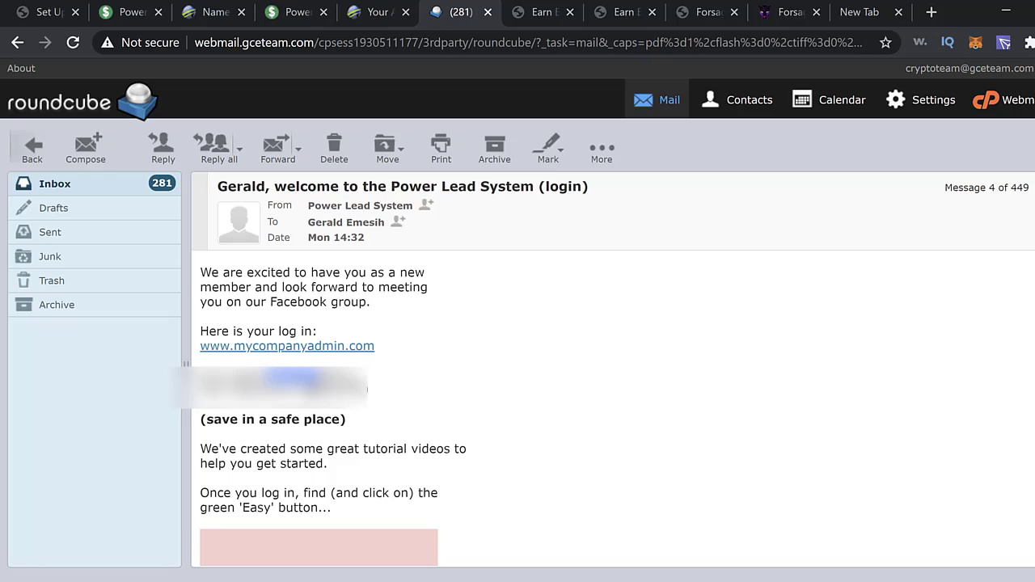
left_click(300, 395)
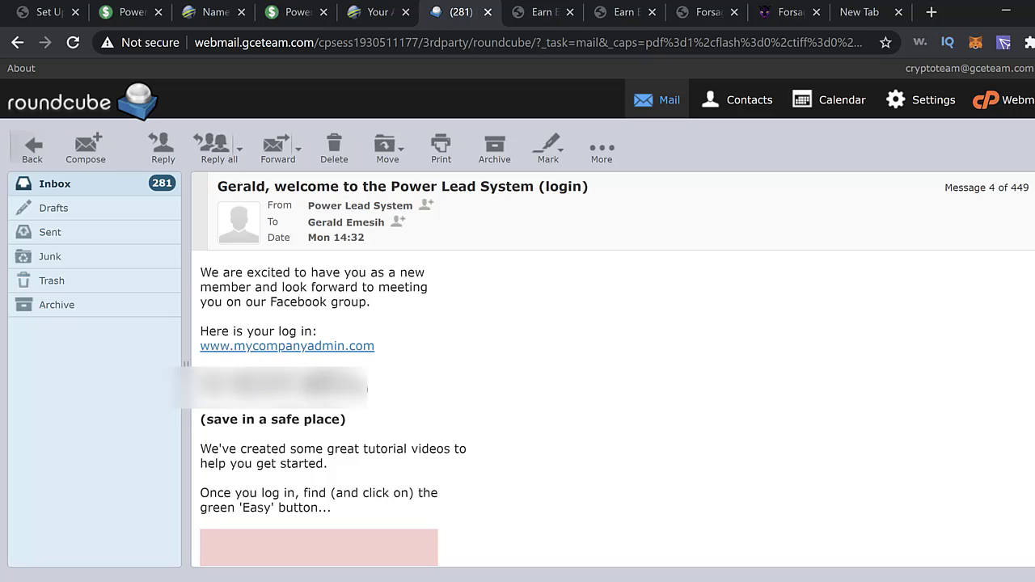
left_click_drag(310, 386, 368, 389)
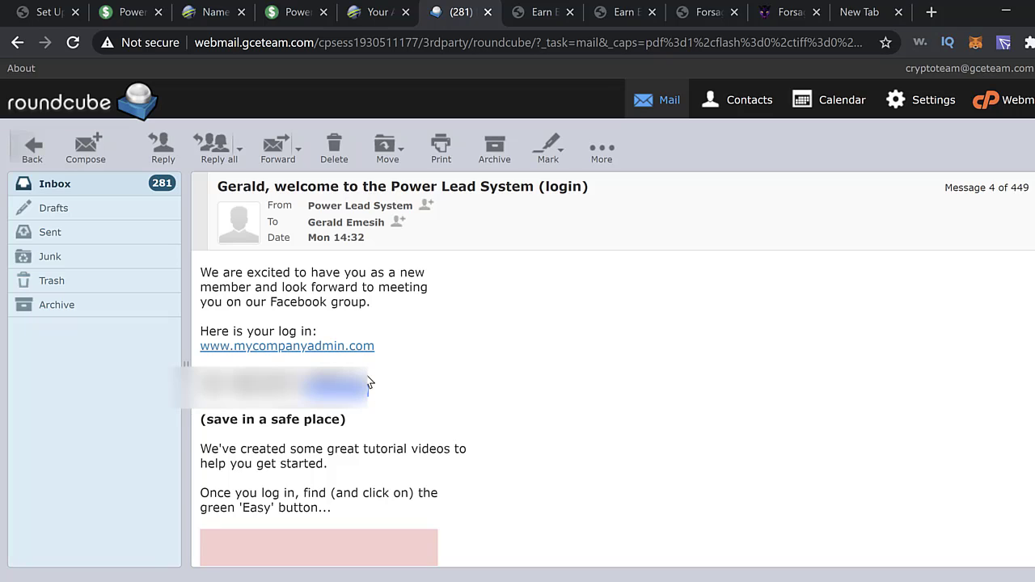
left_click(409, 383)
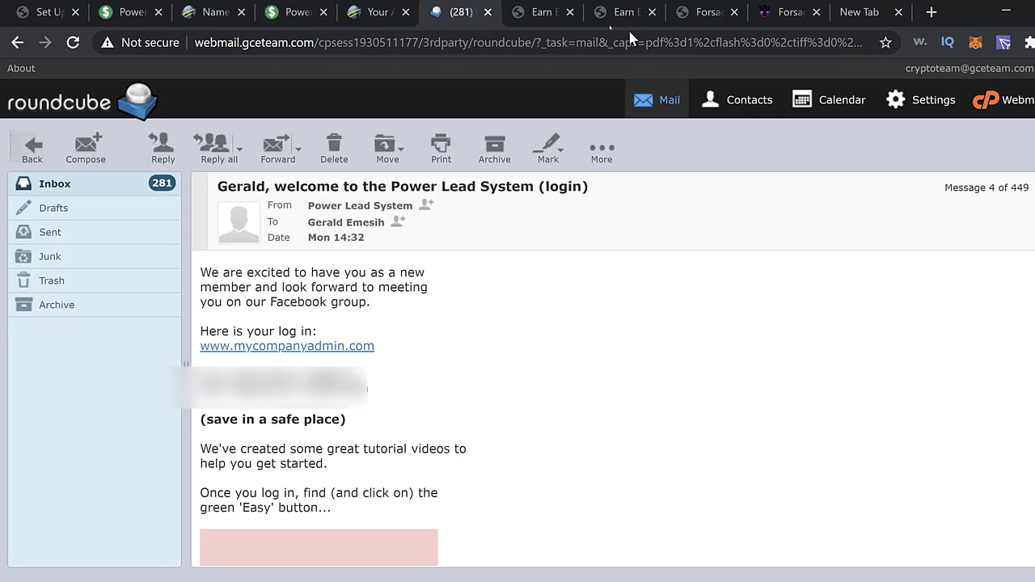
left_click(326, 348)
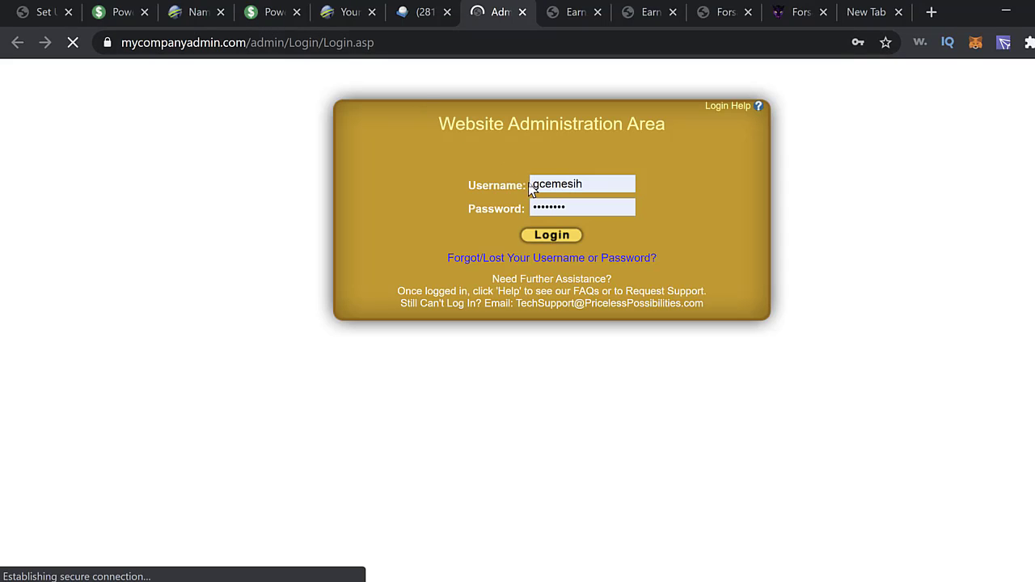
- Log in with the suggested member ID and the password pasted from the email
left_click_drag(590, 182, 521, 173)
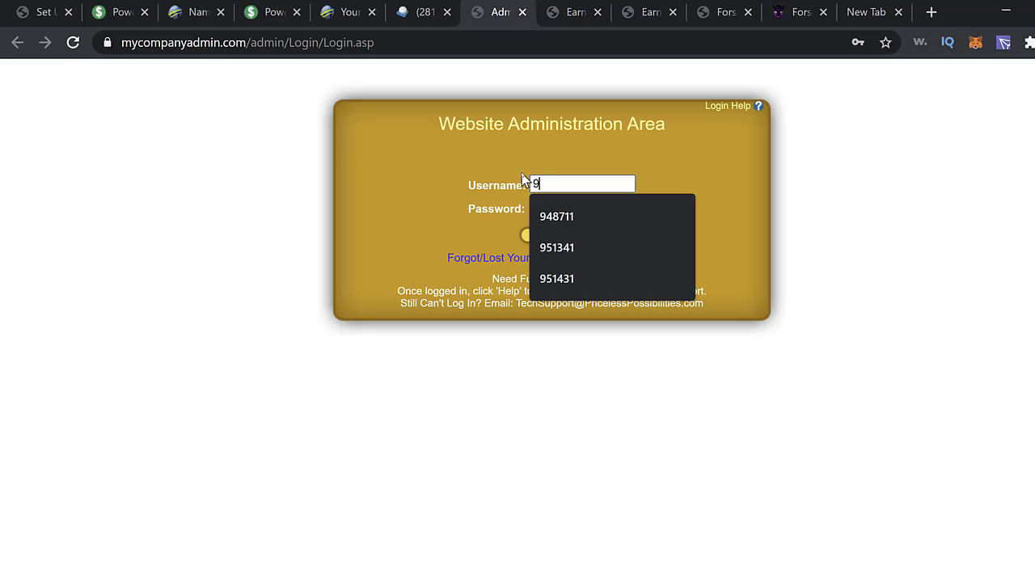
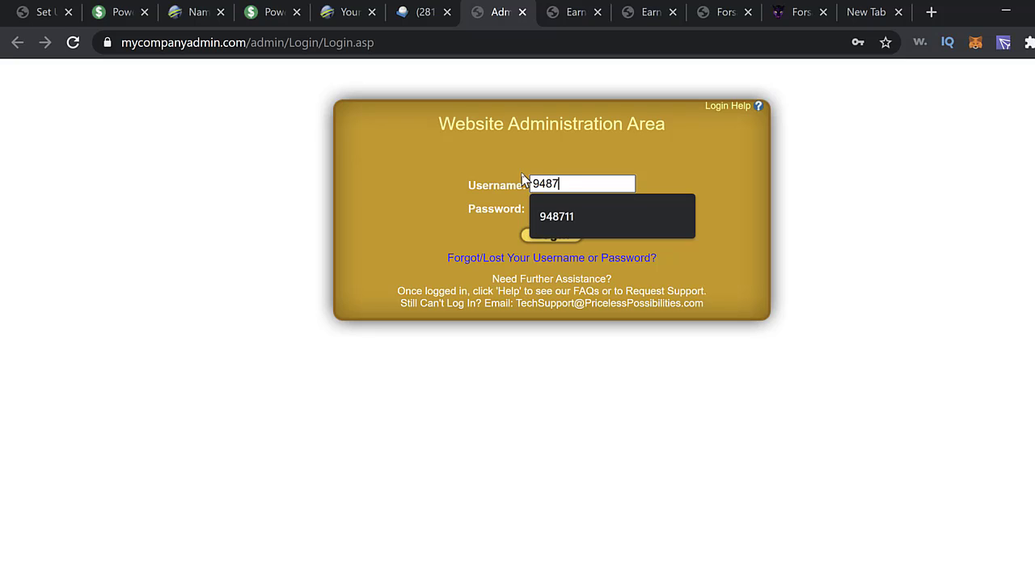
key("Down")
key("Return")
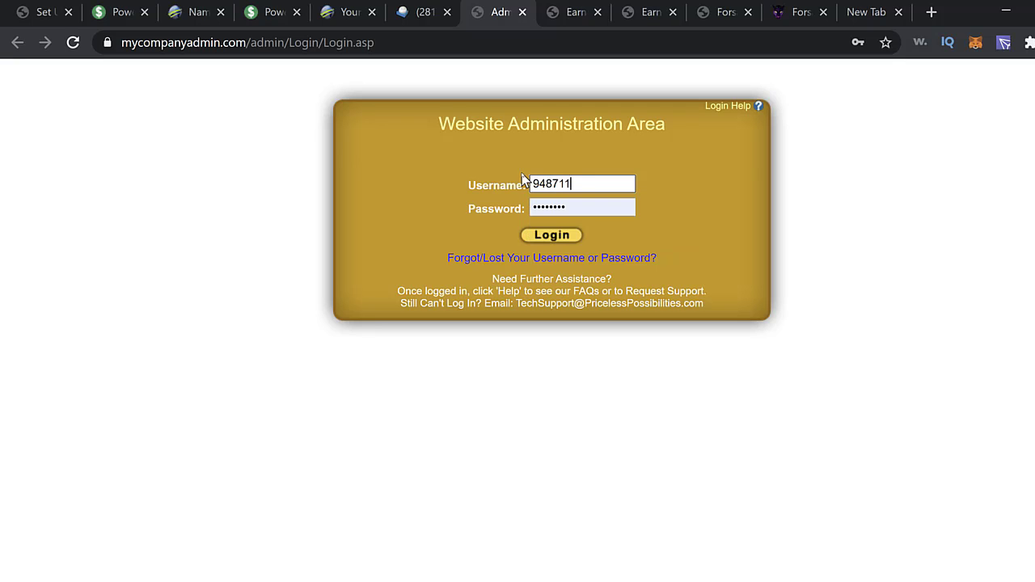
left_click(596, 208)
left_click_drag(580, 208, 526, 207)
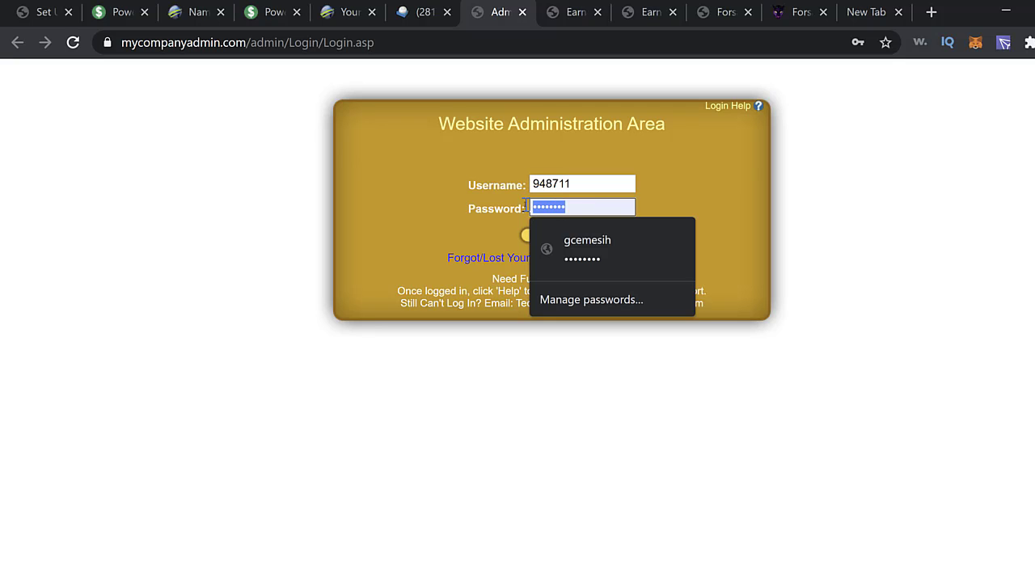
key("ctrl+v")
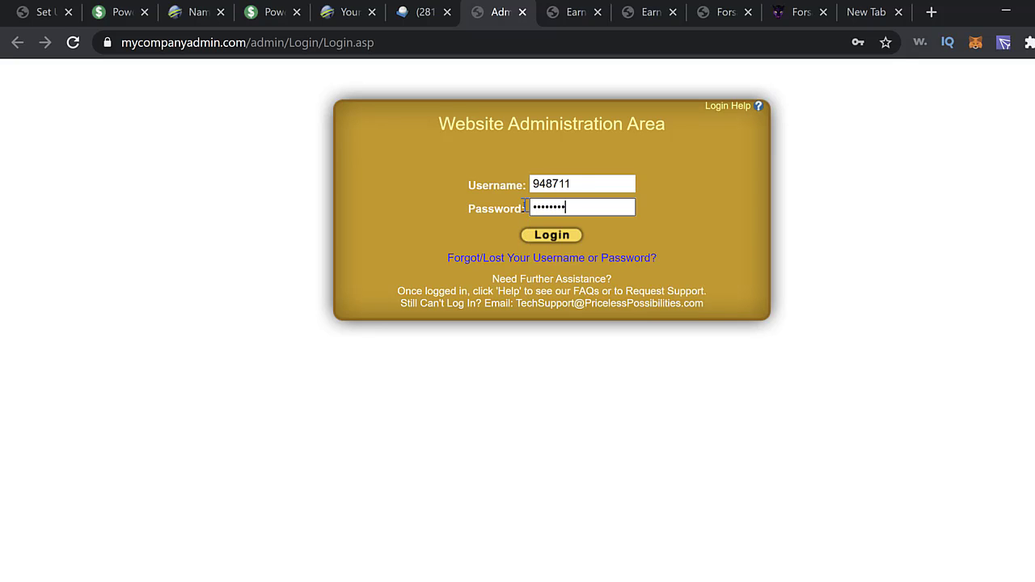
left_click(550, 239)
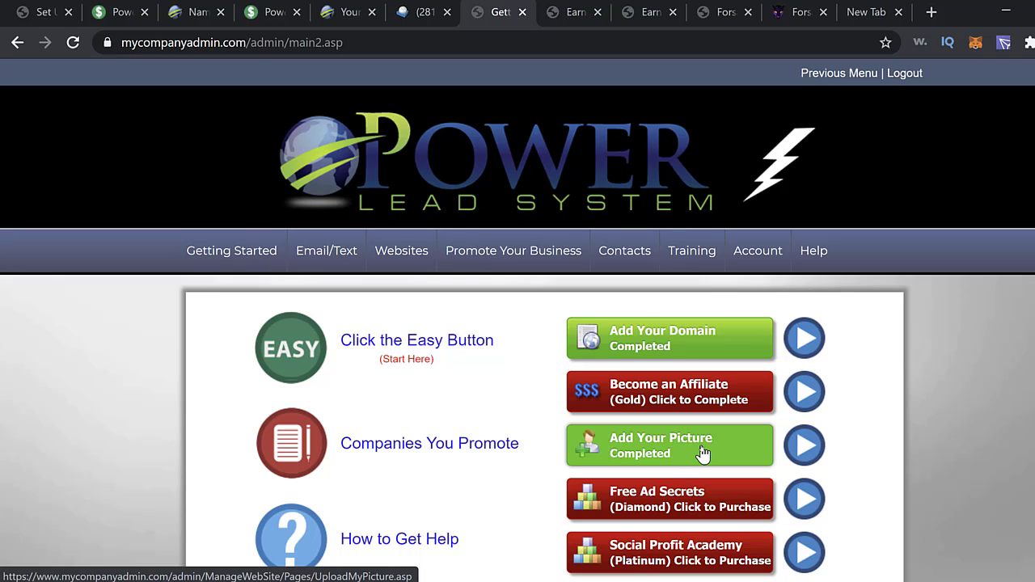
- Delete the existing profile picture and return to the Getting Started dashboard
left_click(702, 455)
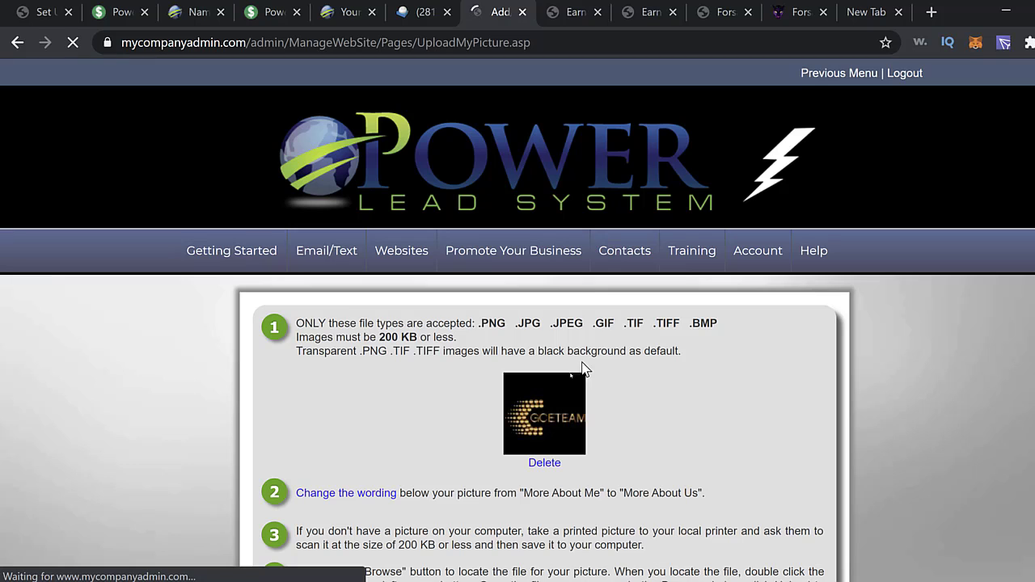
left_click(544, 463)
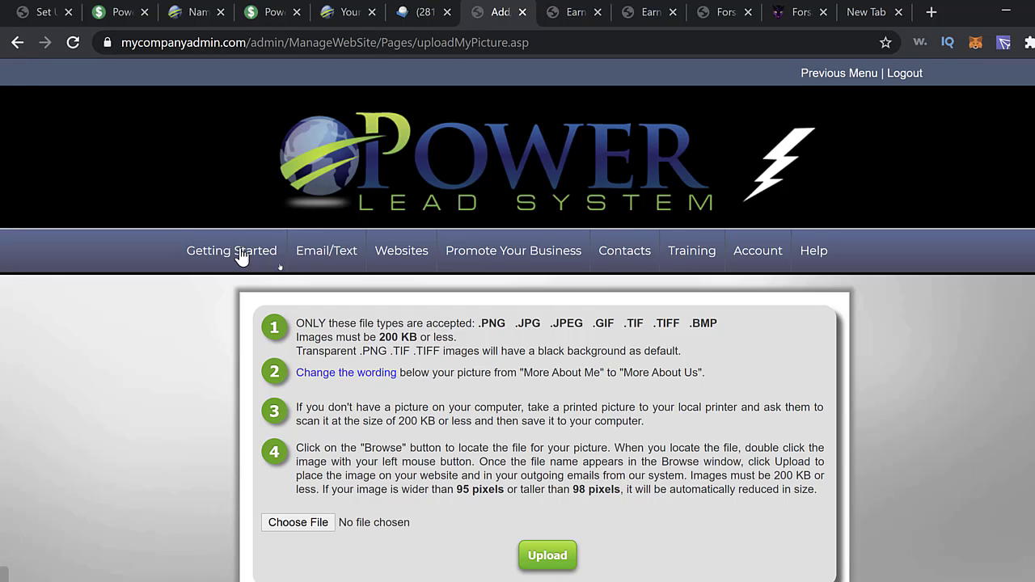
left_click(18, 42)
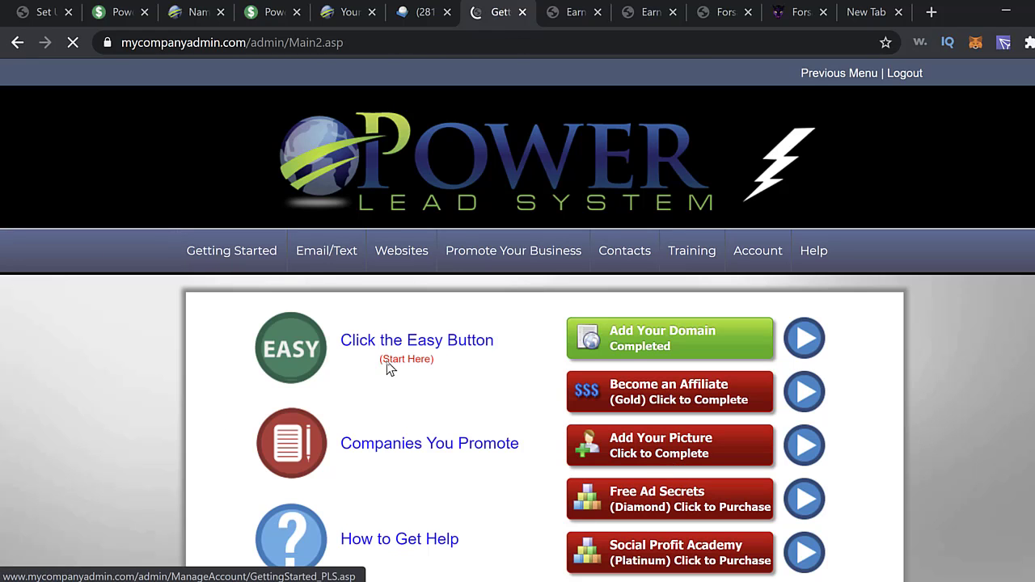
left_click(437, 347)
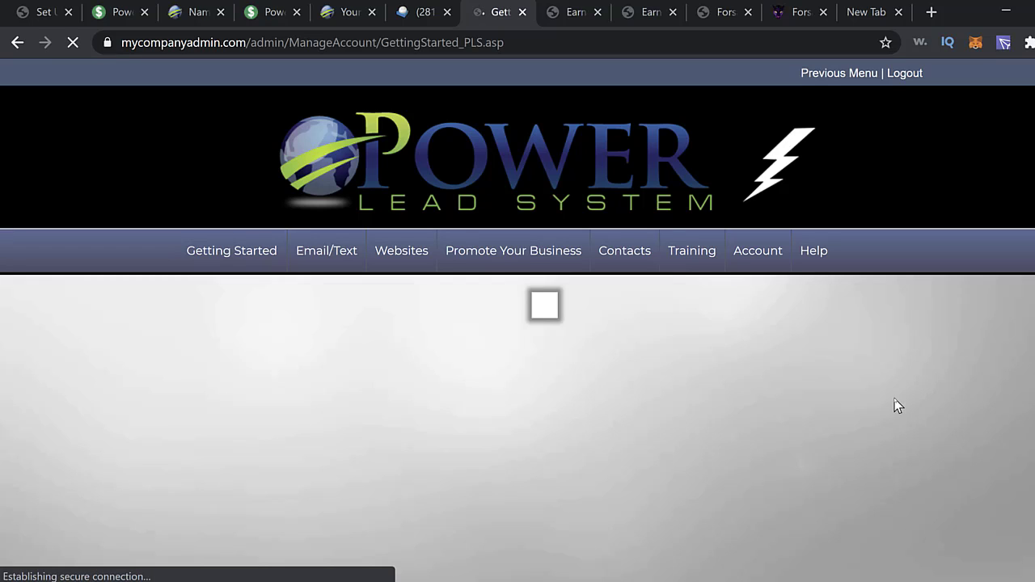
scroll(908, 465, "down", 3)
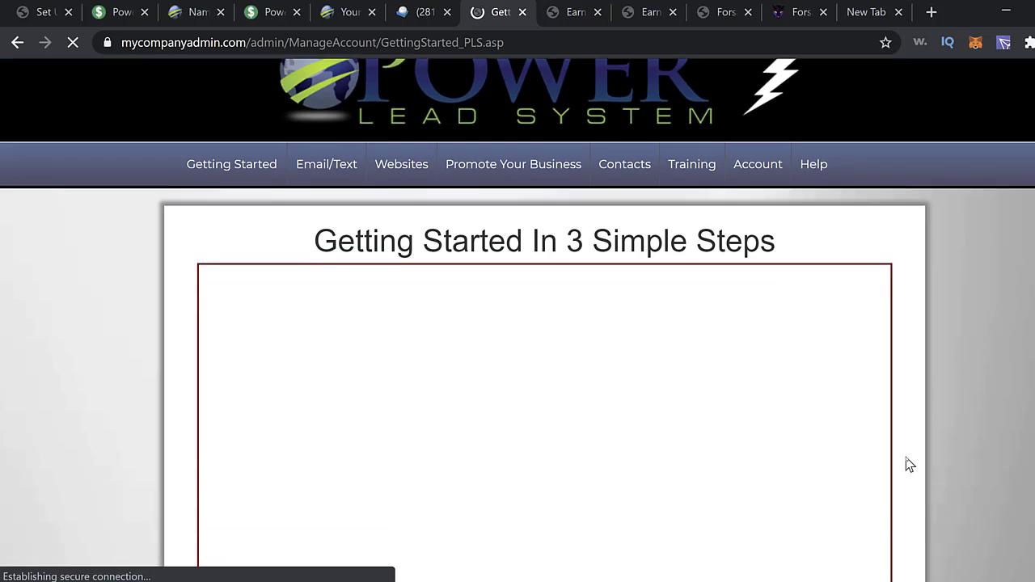
scroll(908, 469, "down", 4)
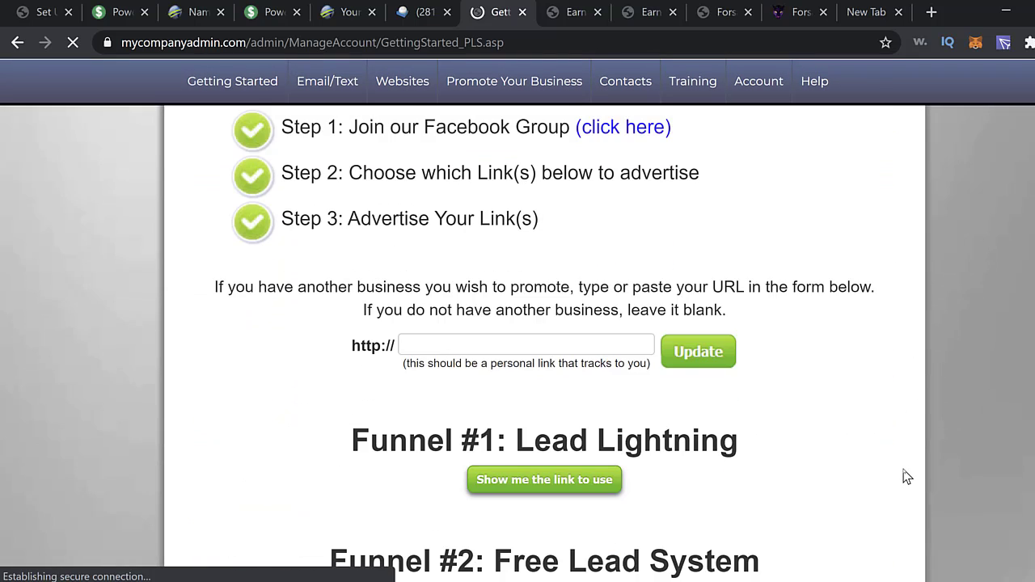
scroll(907, 477, "down", 5)
scroll(905, 479, "down", 2)
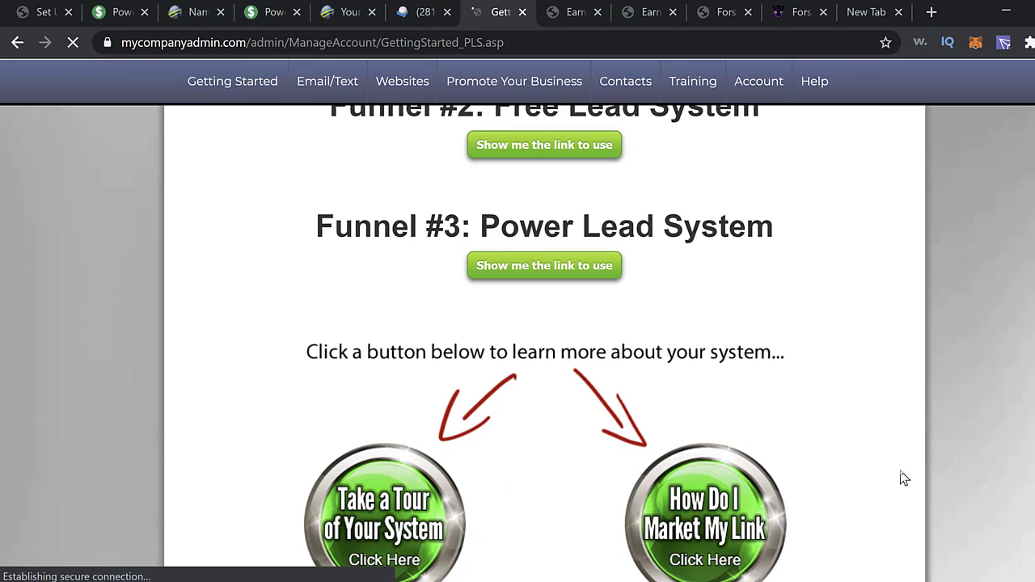
scroll(952, 486, "up", 11)
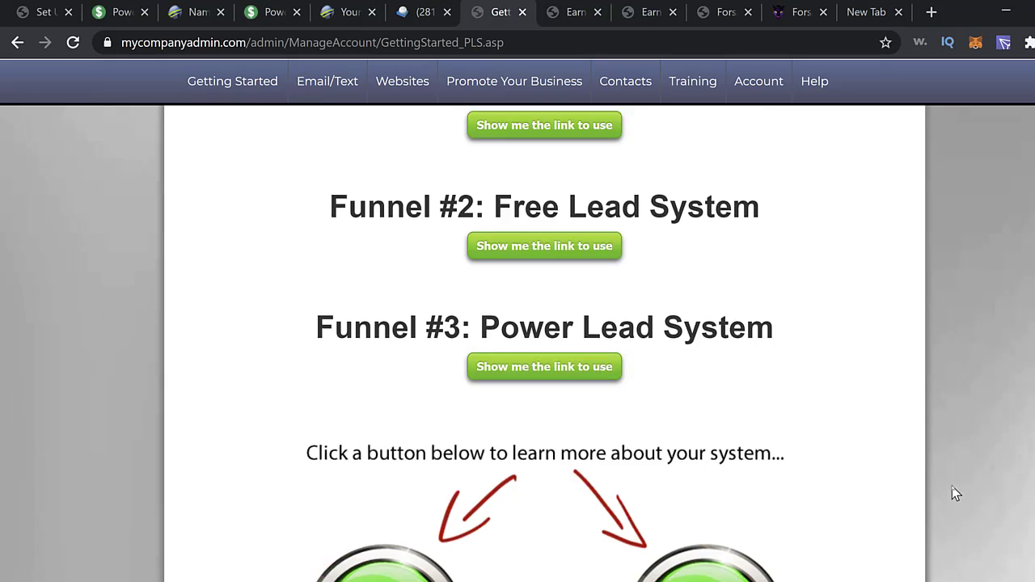
scroll(952, 486, "up", 3)
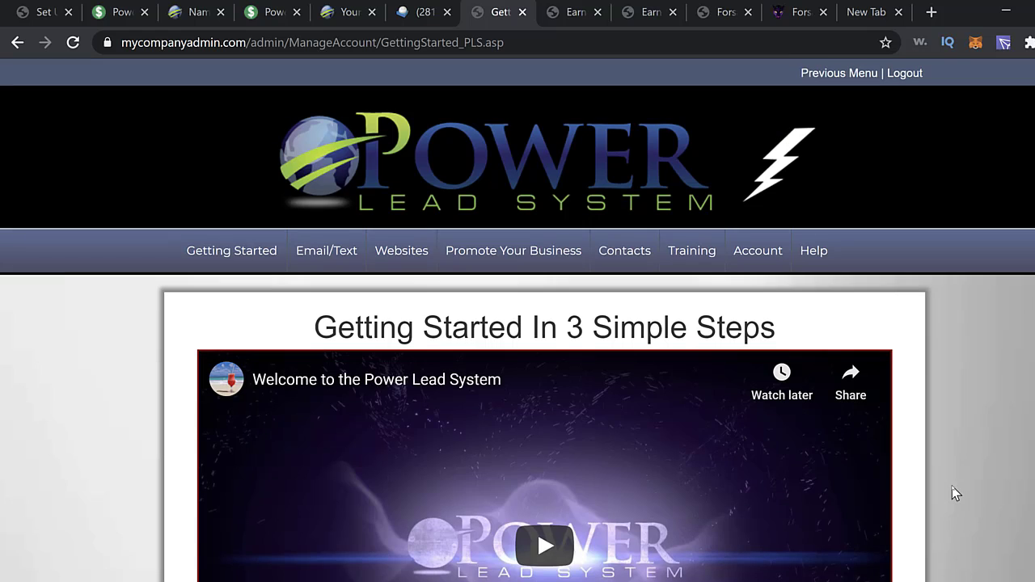
left_click(251, 263)
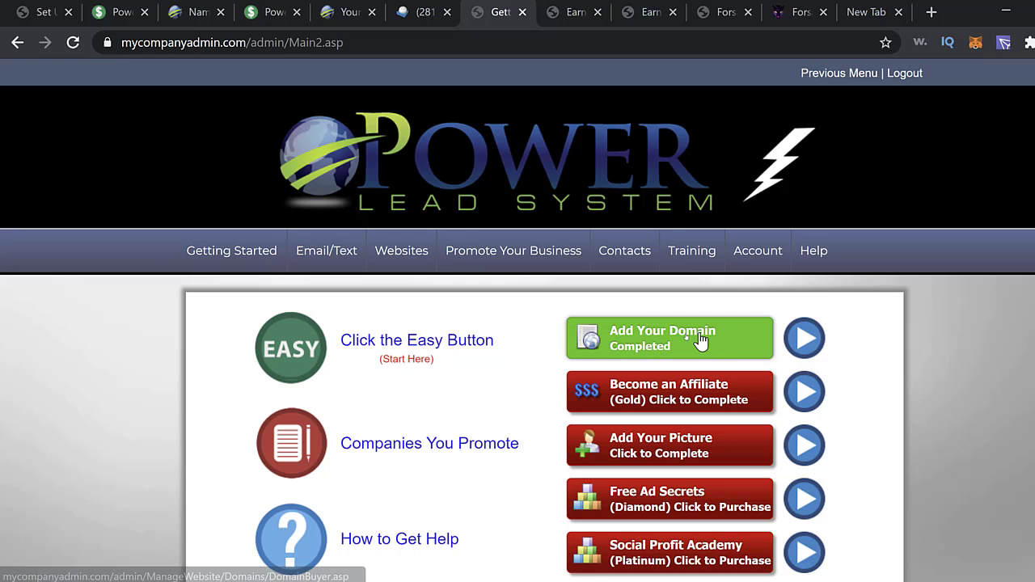
mouse_move(502, 274)
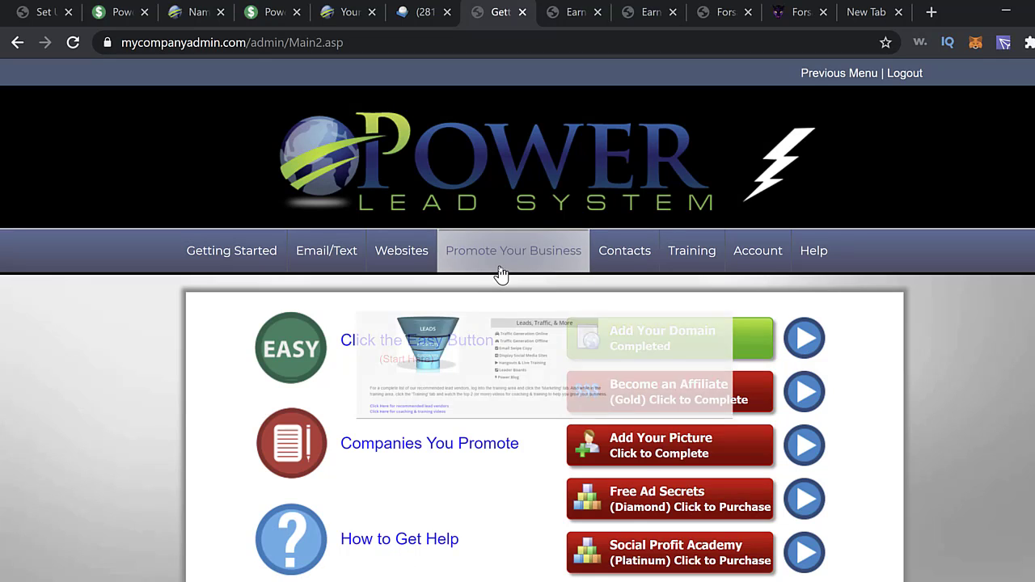
mouse_move(414, 266)
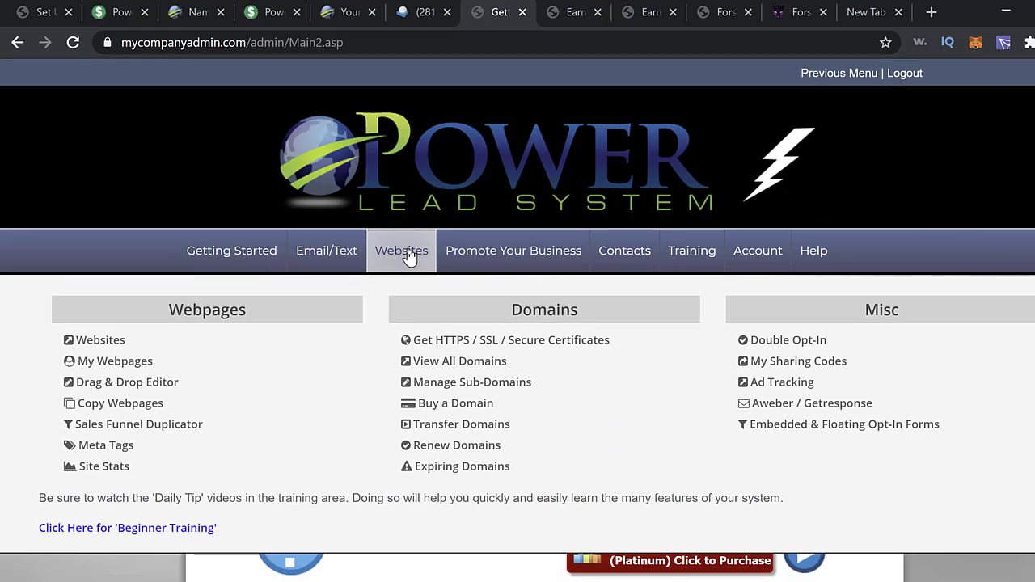
left_click(474, 404)
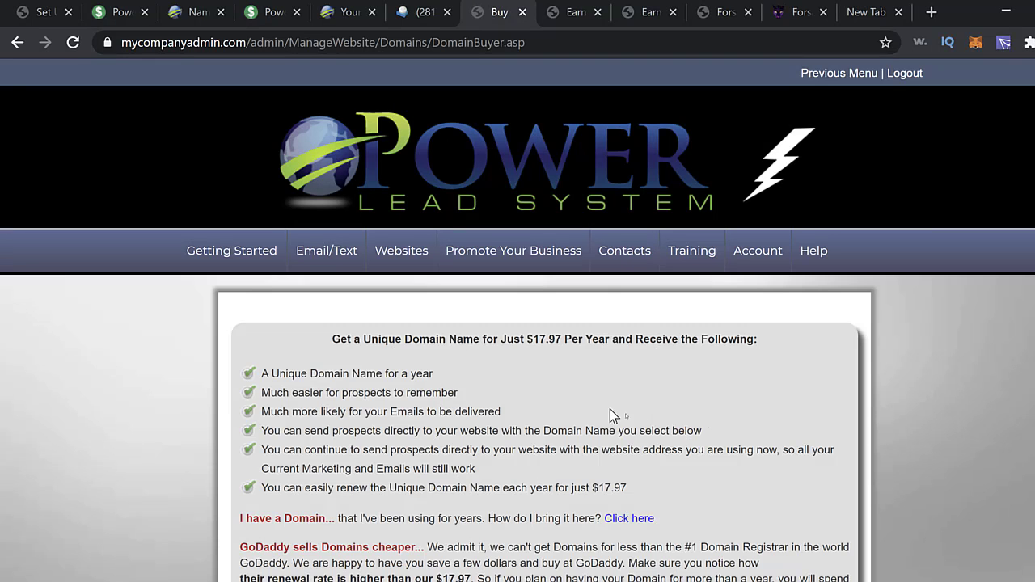
scroll(693, 394, "down", 1)
scroll(693, 393, "down", 3)
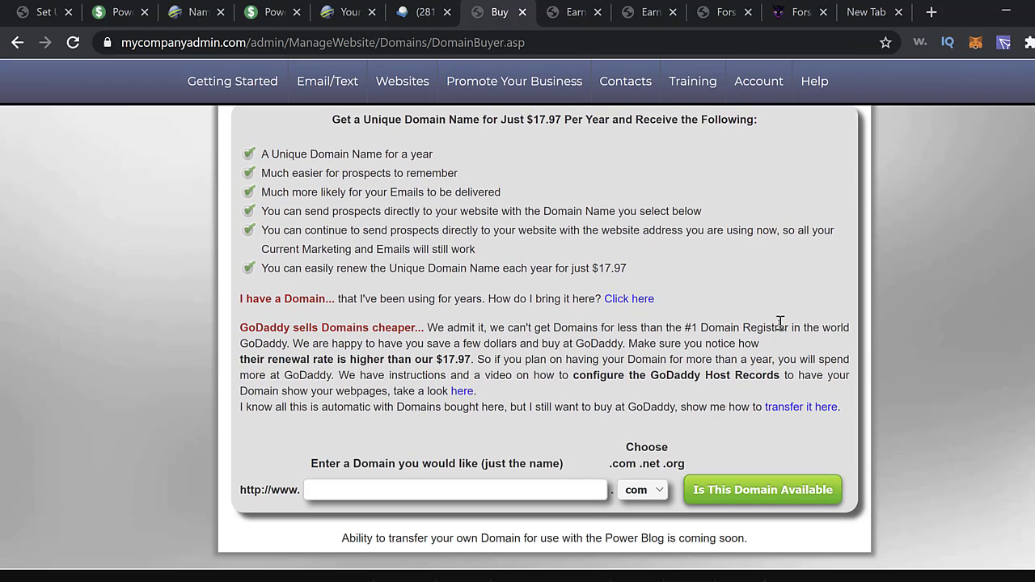
scroll(776, 325, "up", 2)
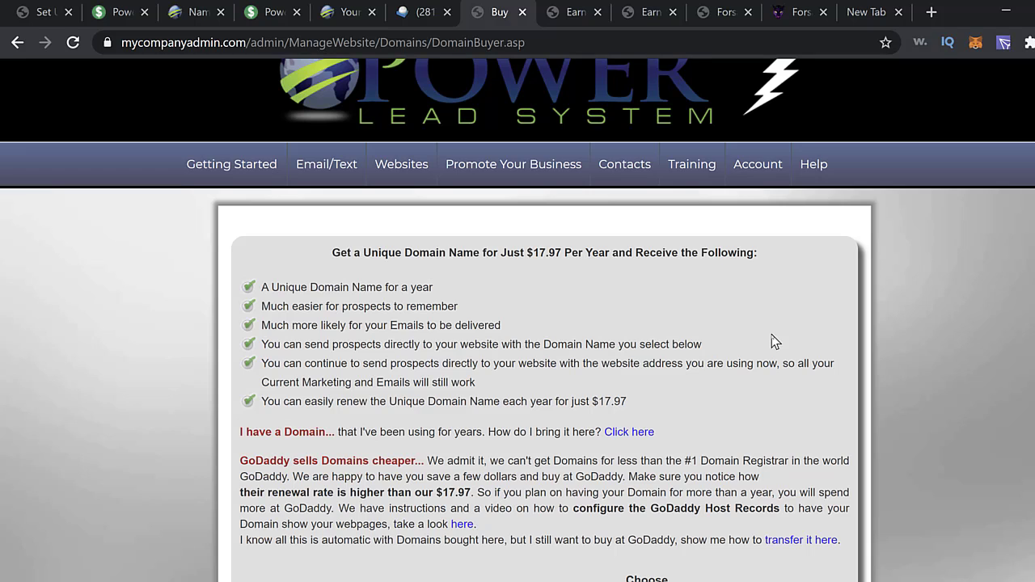
scroll(772, 338, "down", 2)
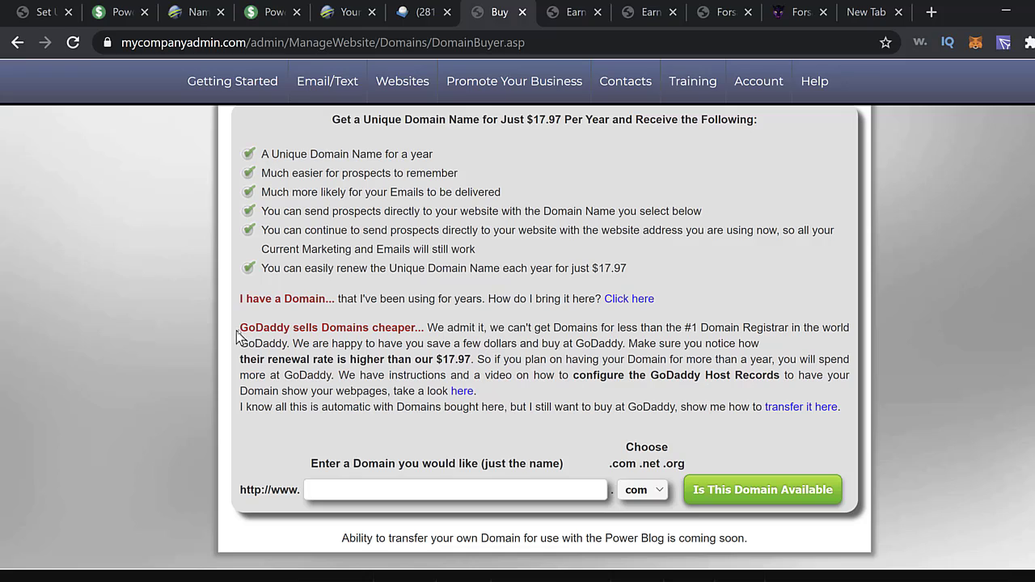
left_click_drag(242, 327, 288, 327)
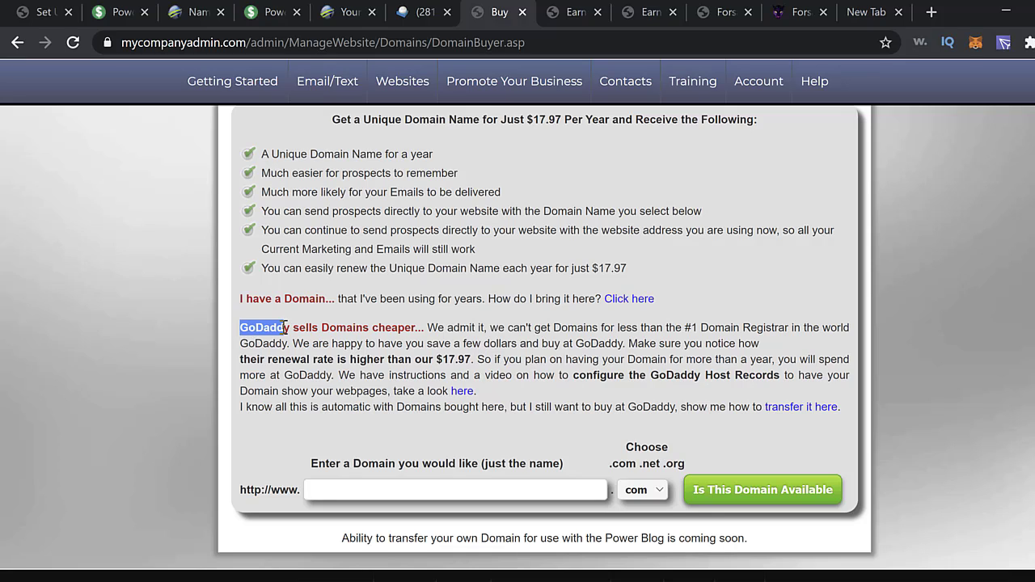
left_click(412, 327)
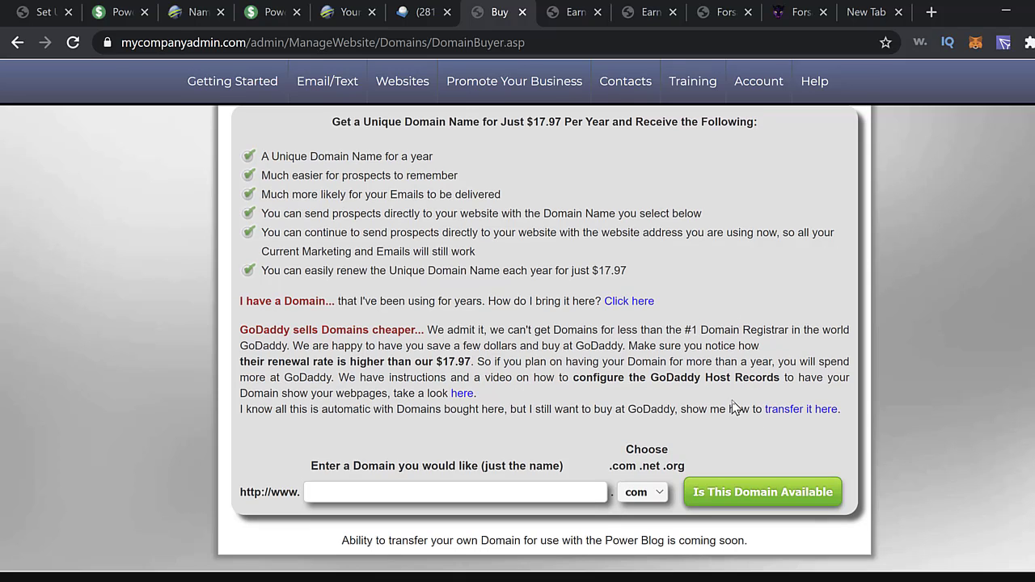
scroll(732, 400, "up", 2)
scroll(778, 422, "down", 3)
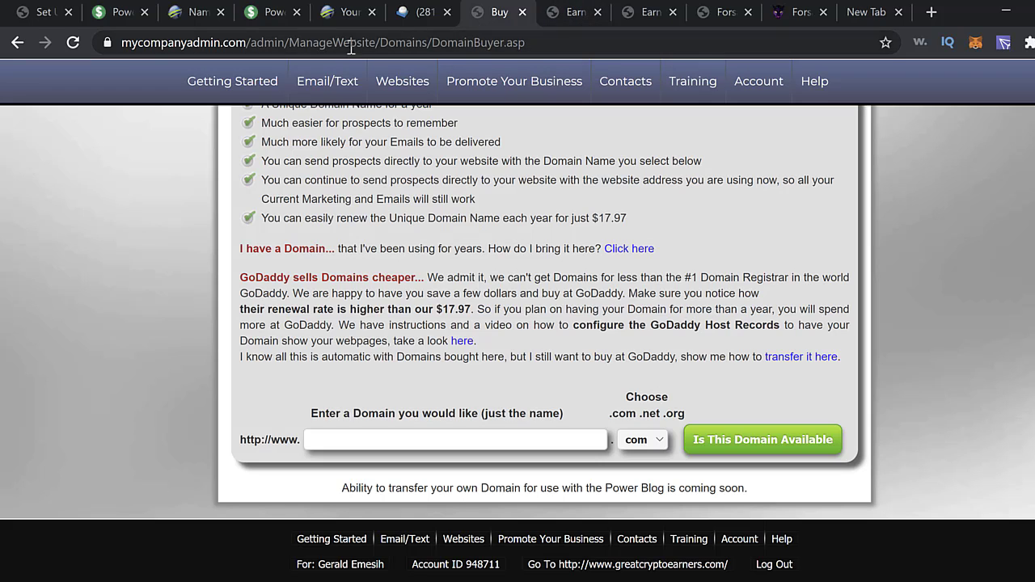
left_click(247, 90)
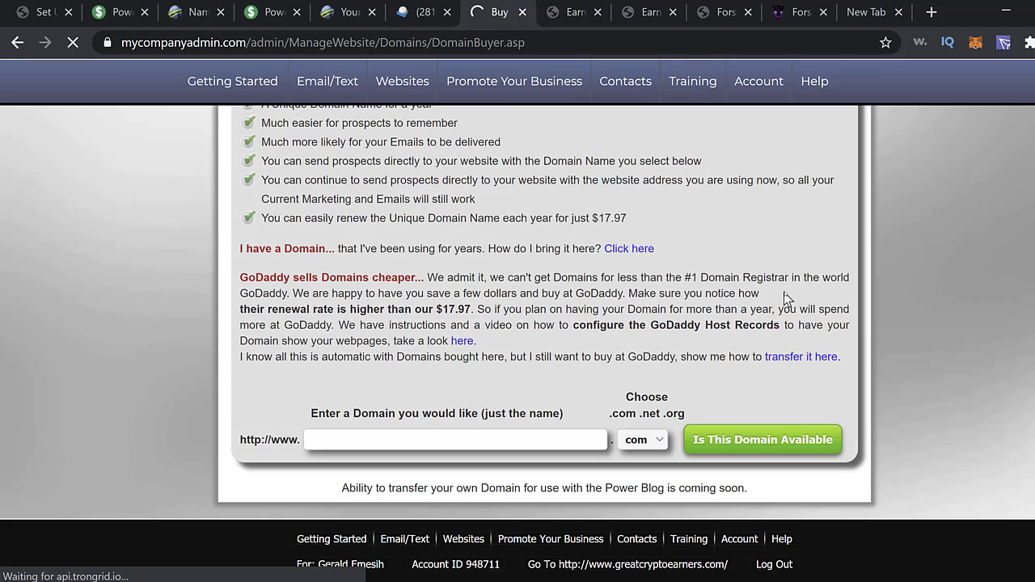
scroll(789, 298, "up", 2)
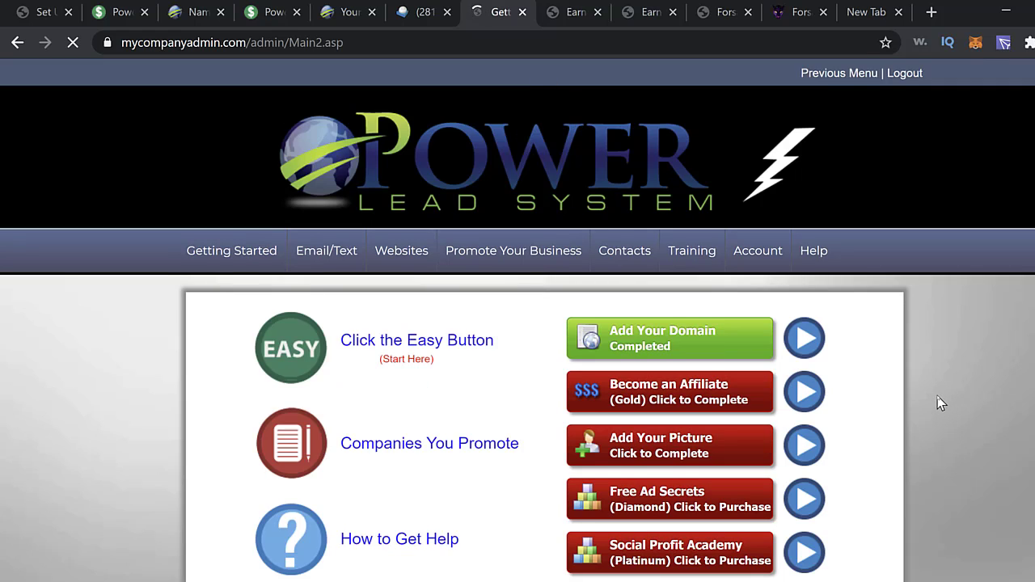
scroll(941, 403, "down", 1)
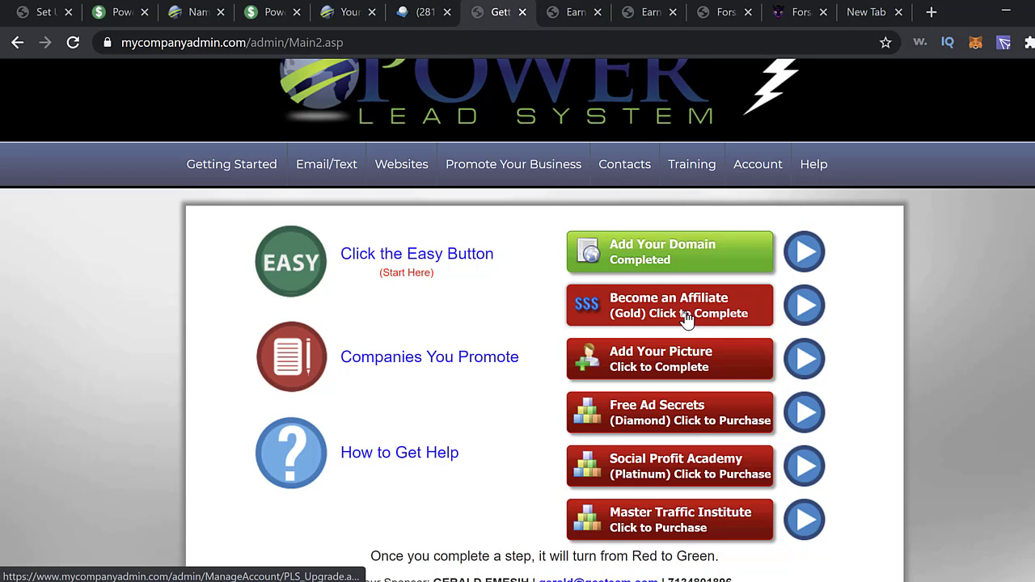
left_click(727, 321)
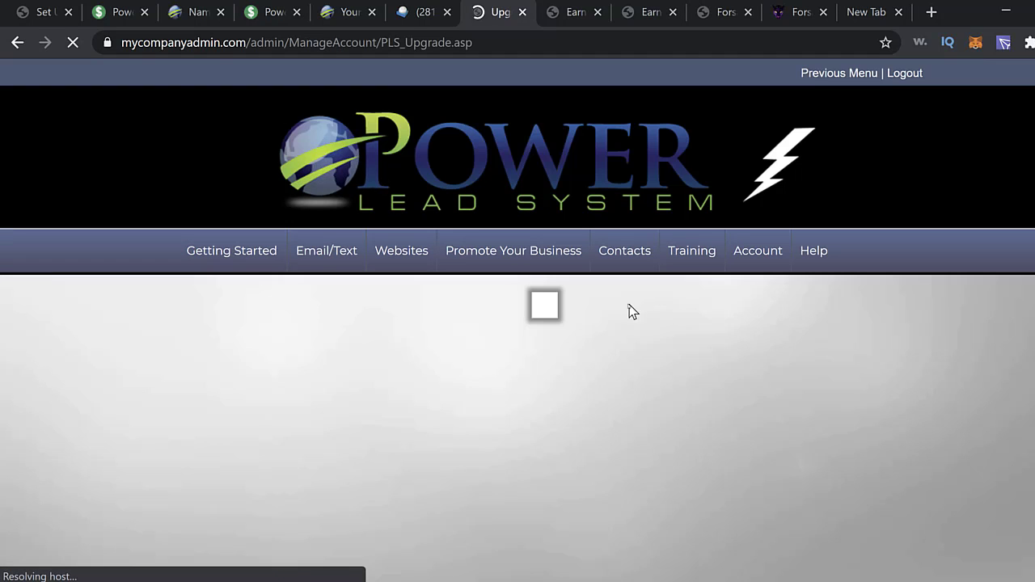
scroll(871, 408, "down", 1)
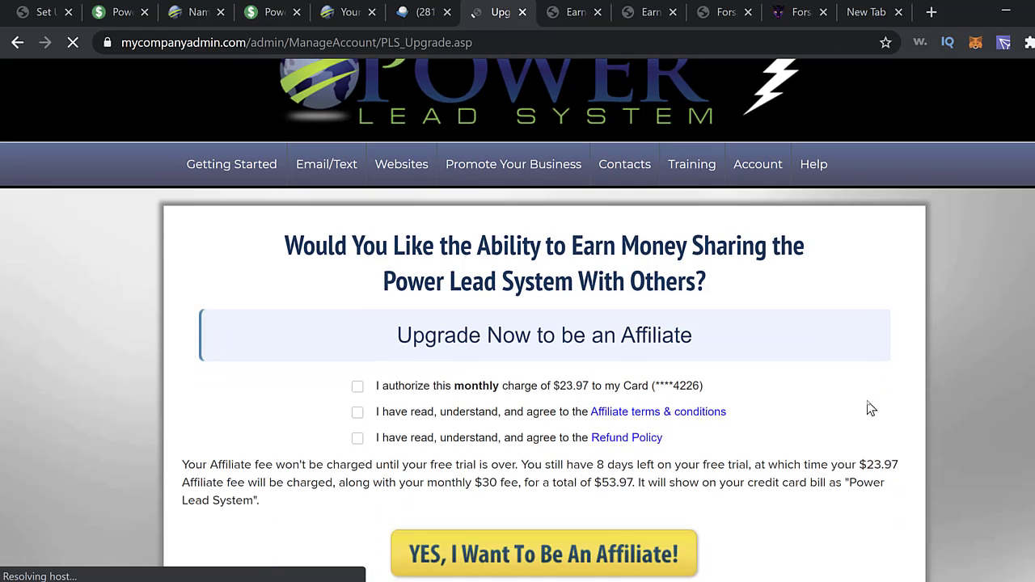
scroll(857, 409, "down", 2)
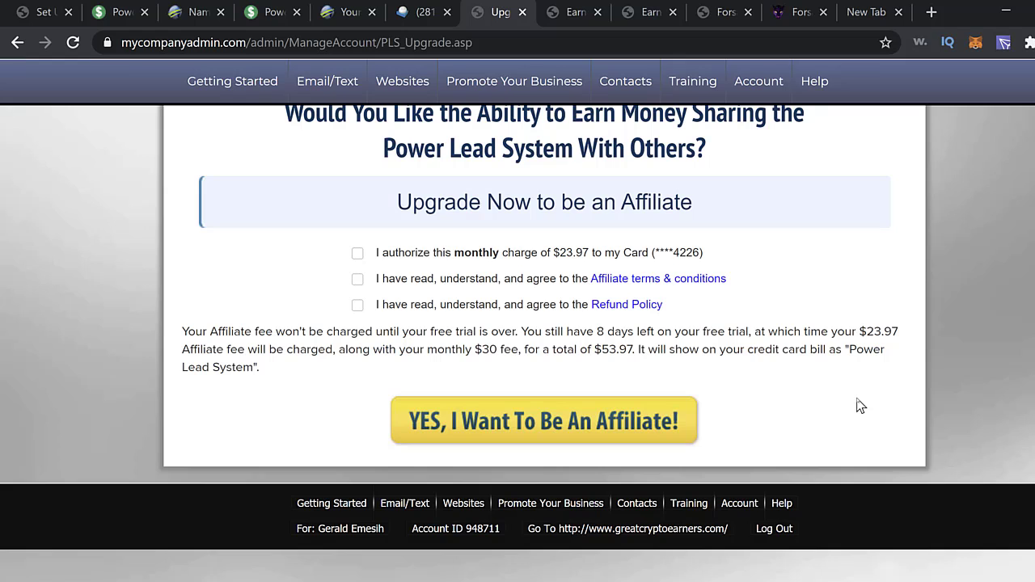
scroll(861, 406, "up", 3)
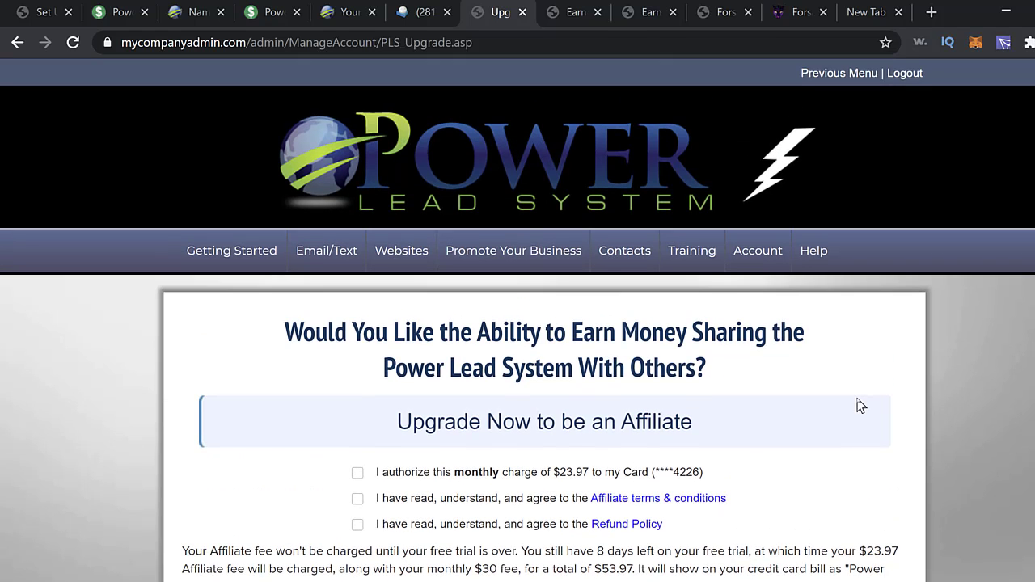
scroll(862, 405, "down", 3)
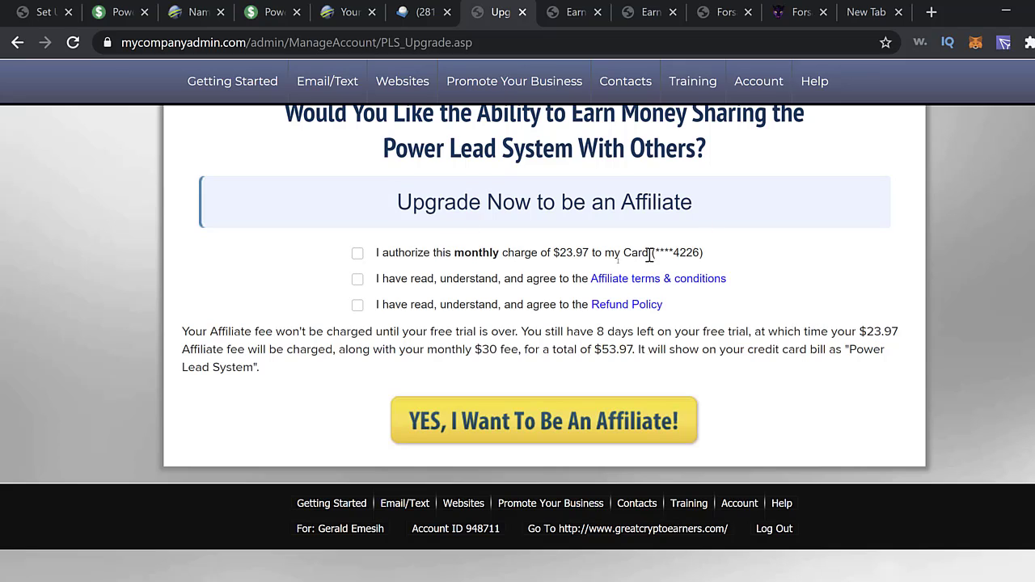
left_click(358, 255)
left_click(358, 279)
left_click(358, 305)
left_click(357, 306)
left_click(358, 254)
scroll(817, 407, "up", 3)
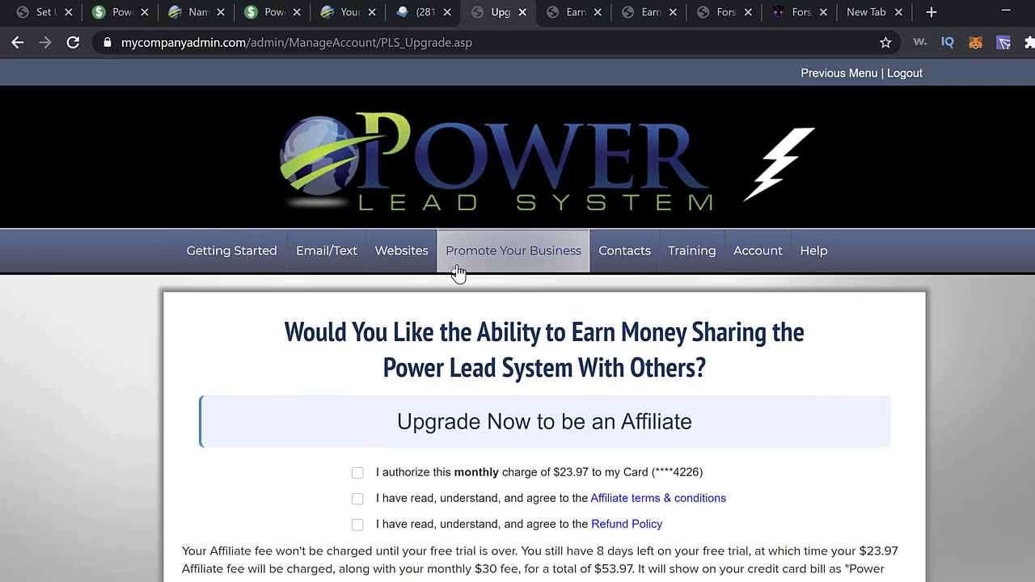
left_click(250, 259)
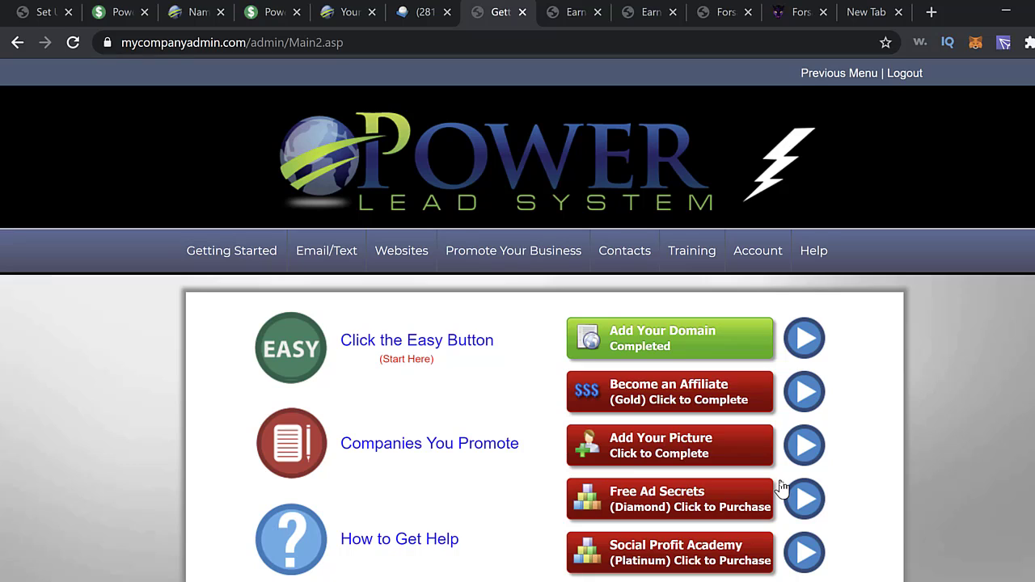
- Go to Add Your Picture and bring up the Choose File dialog
left_click(701, 455)
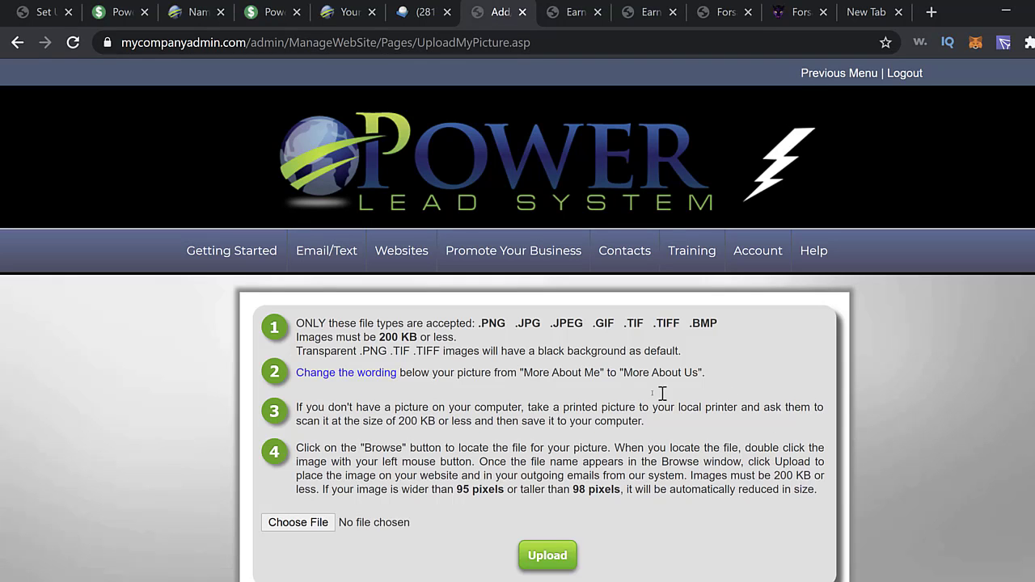
scroll(781, 412, "down", 1)
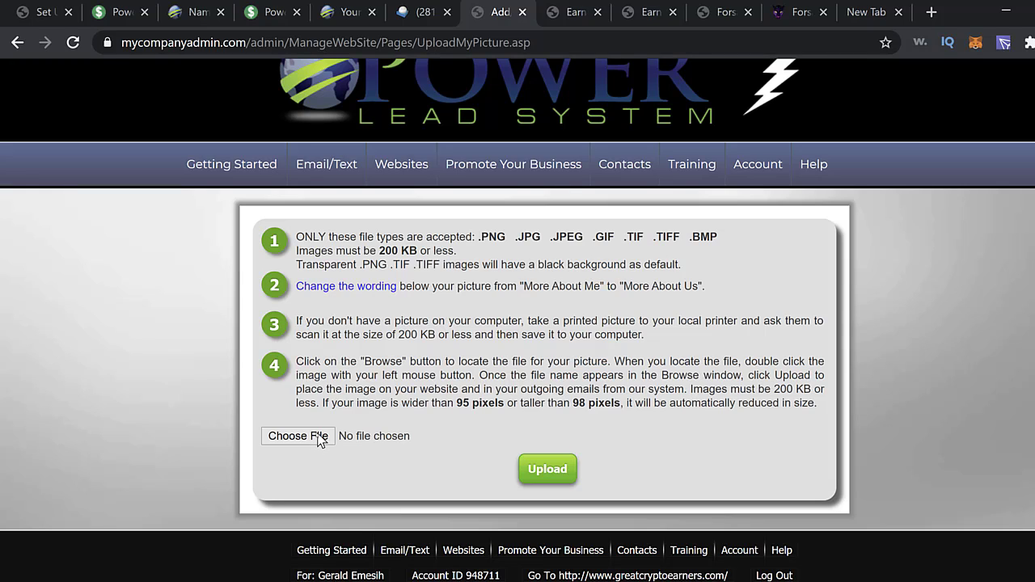
left_click(325, 437)
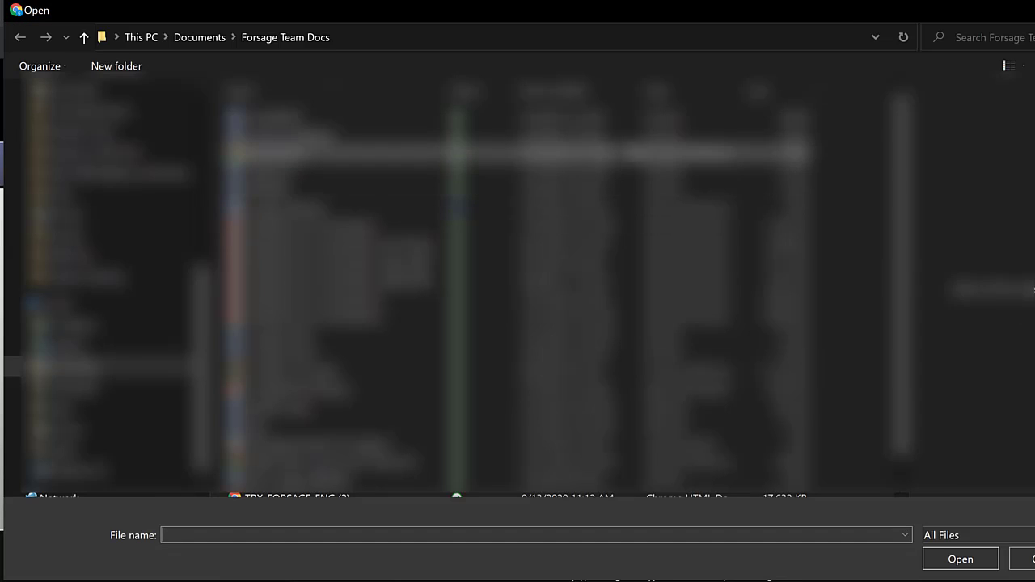
- Pick a JPG photo from the OneDrive Pictures folder as the upload file
scroll(451, 318, "down", 2)
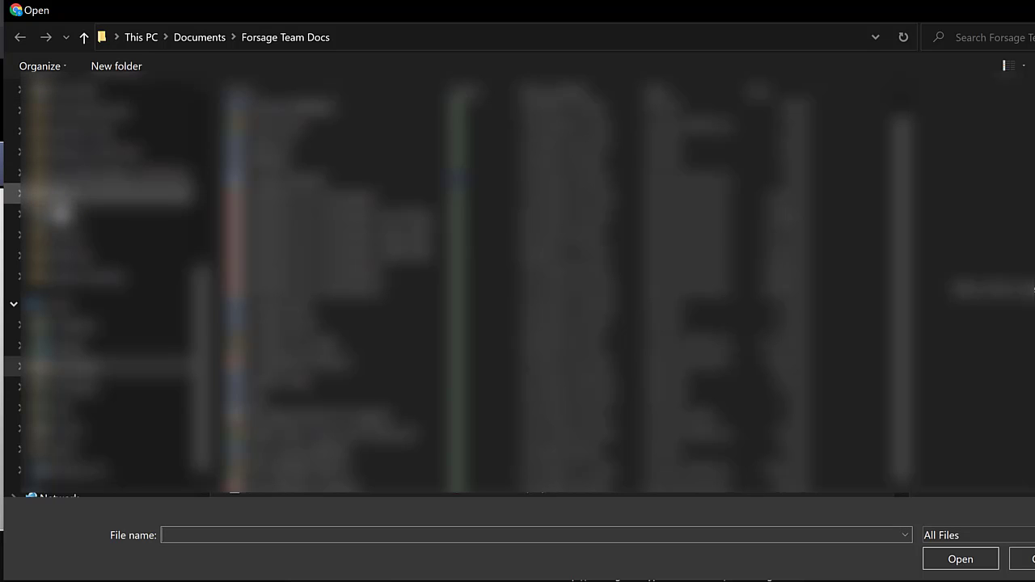
left_click(53, 217)
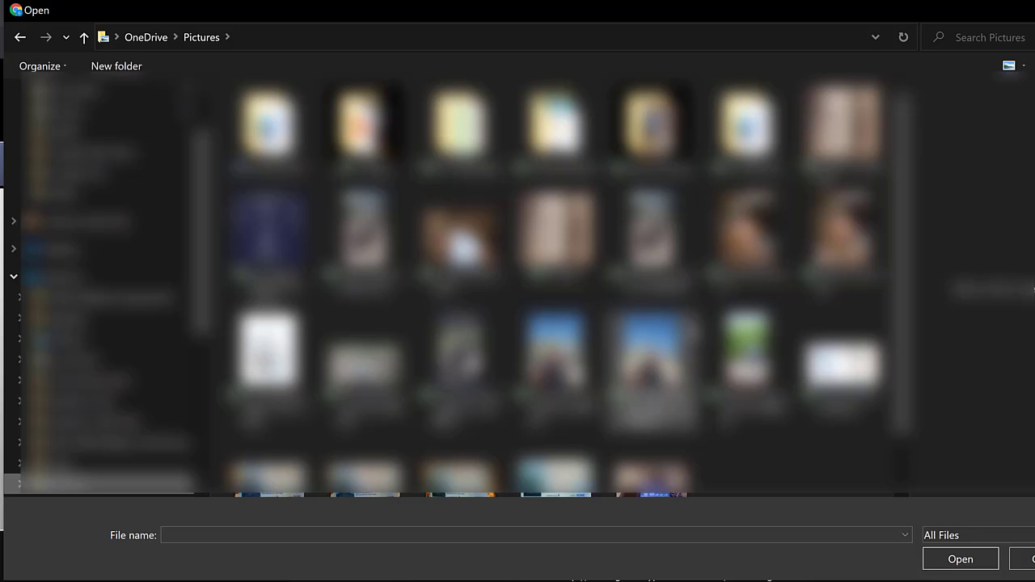
scroll(697, 345, "down", 1)
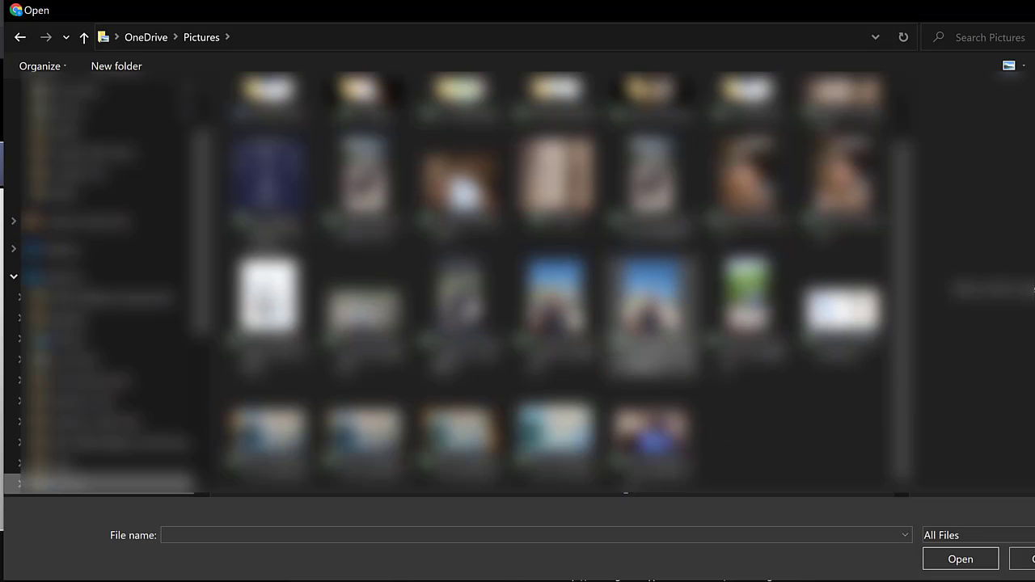
left_click(710, 327)
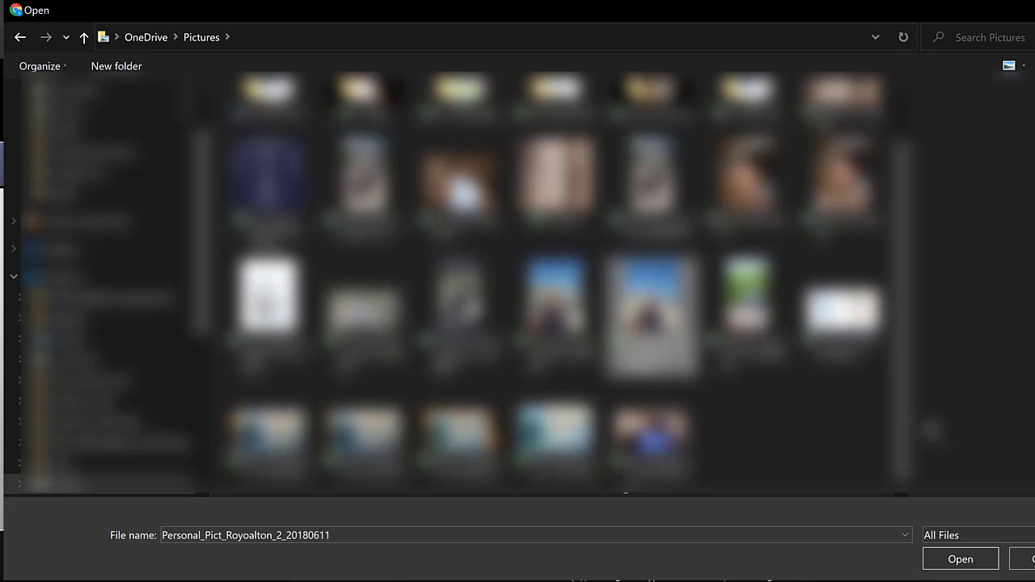
left_click(965, 569)
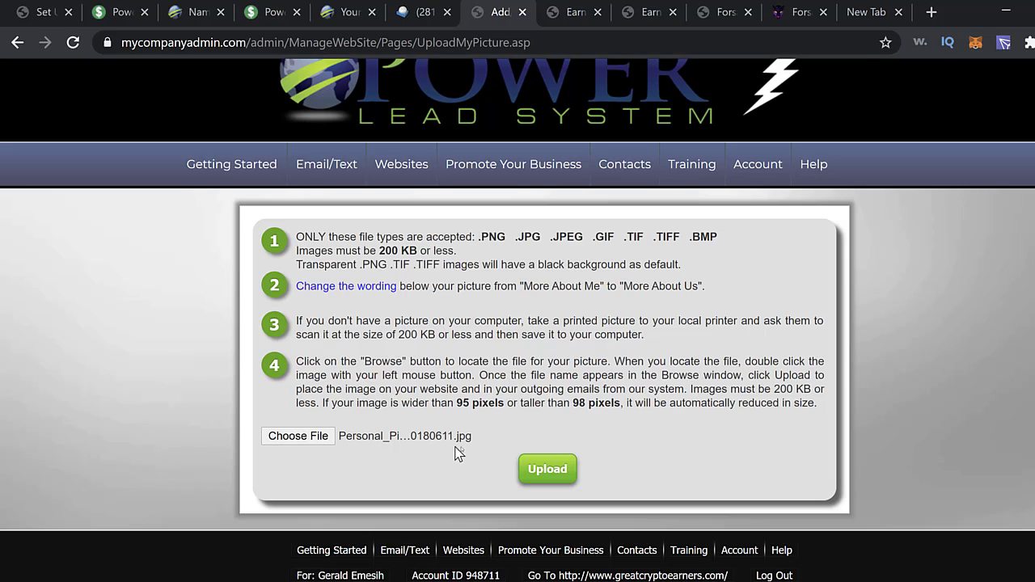
- Upload the picture, confirm Add Your Picture is Completed, and return to the funnel setup page
left_click(542, 469)
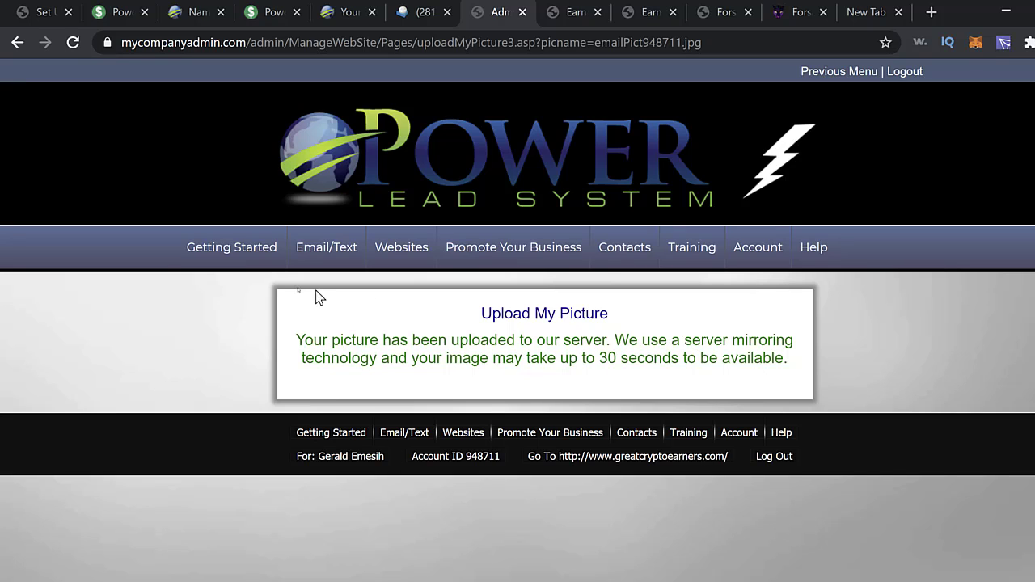
left_click(249, 257)
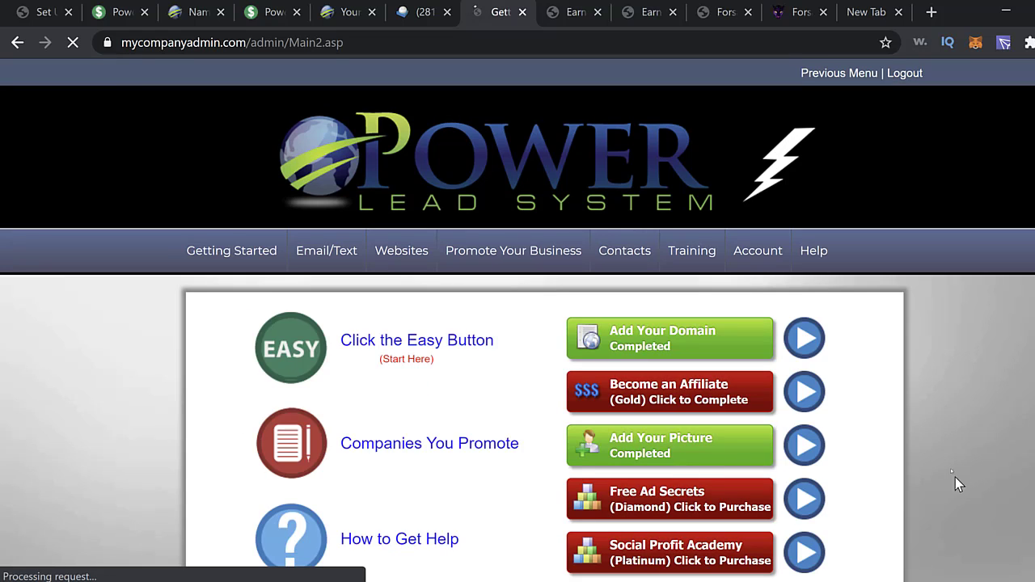
scroll(940, 421, "down", 1)
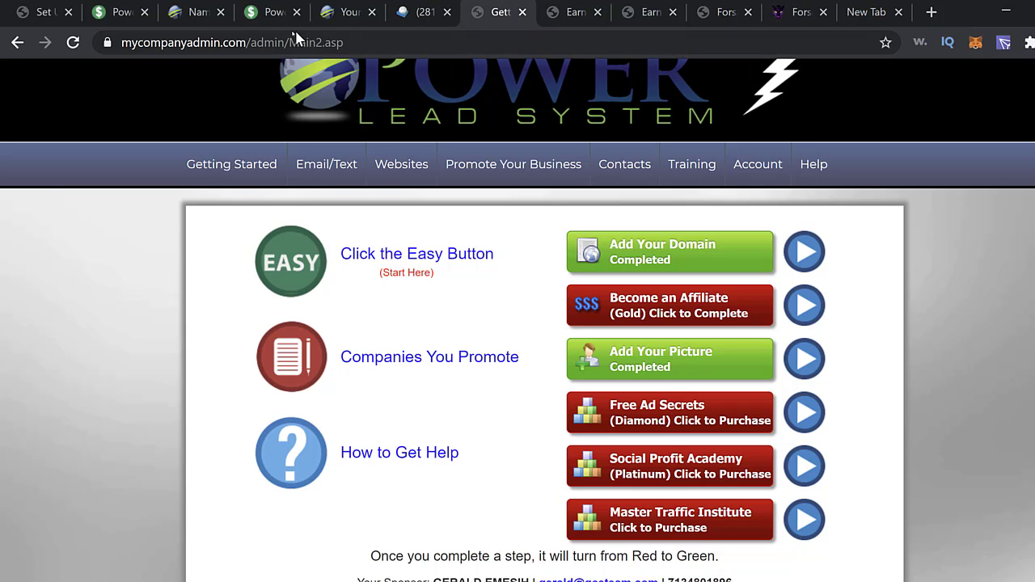
left_click(44, 12)
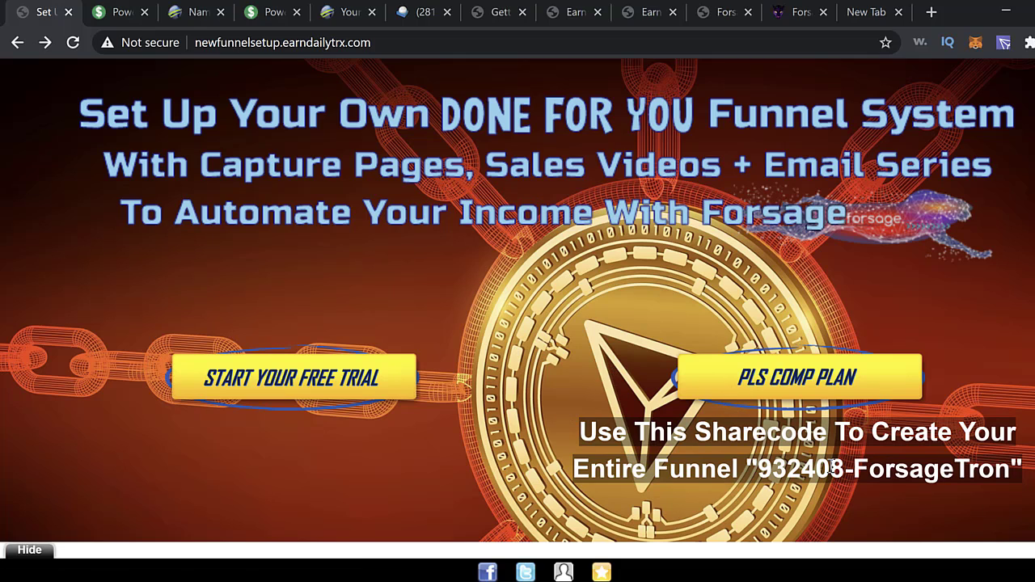
left_click_drag(755, 467, 1011, 471)
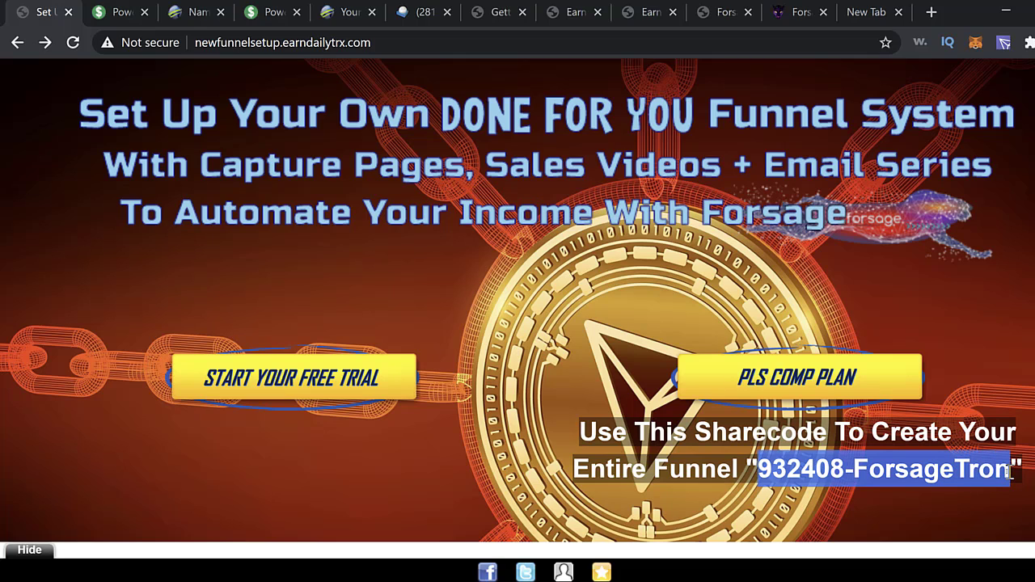
right_click(988, 473)
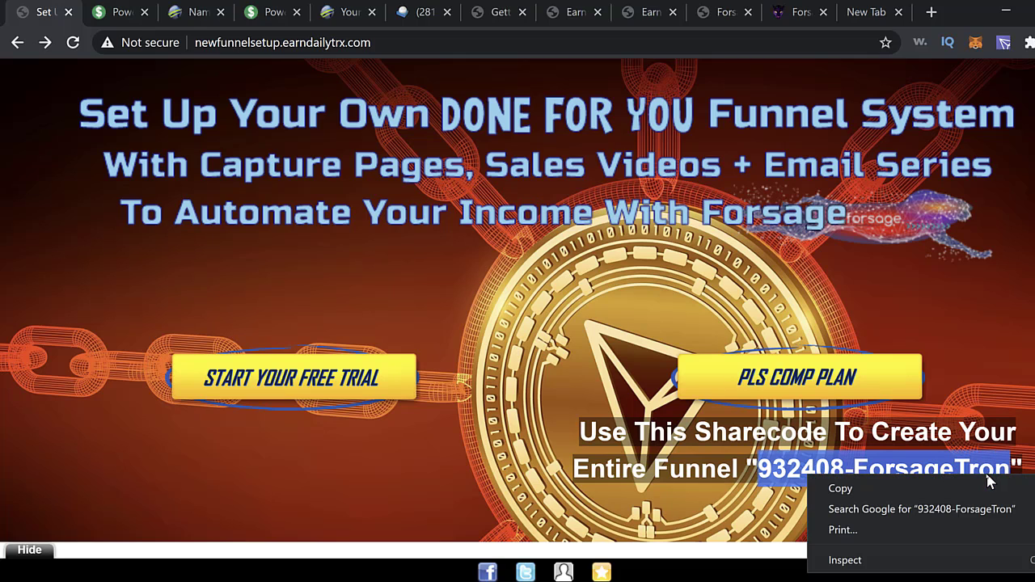
left_click(841, 489)
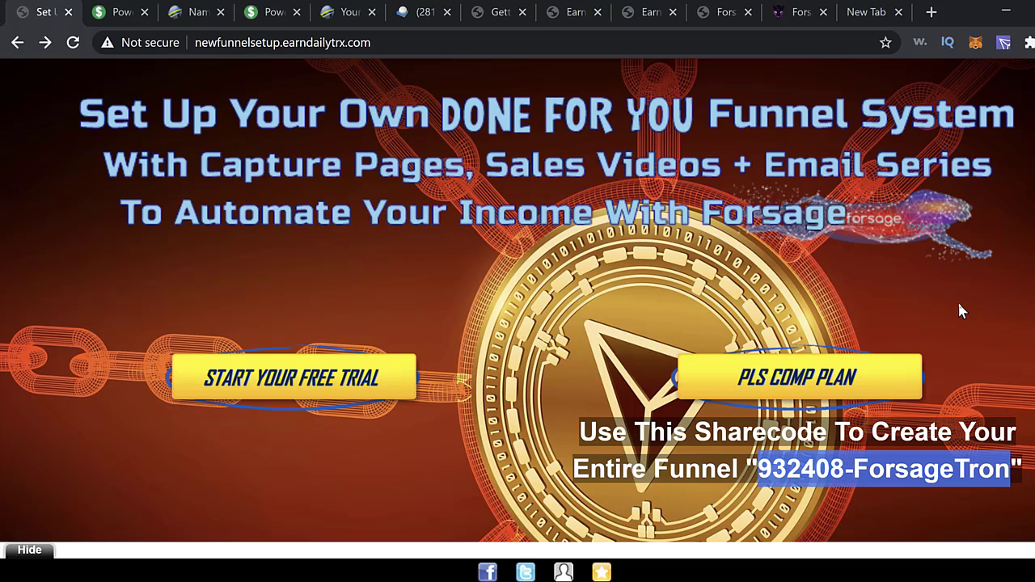
left_click(961, 311)
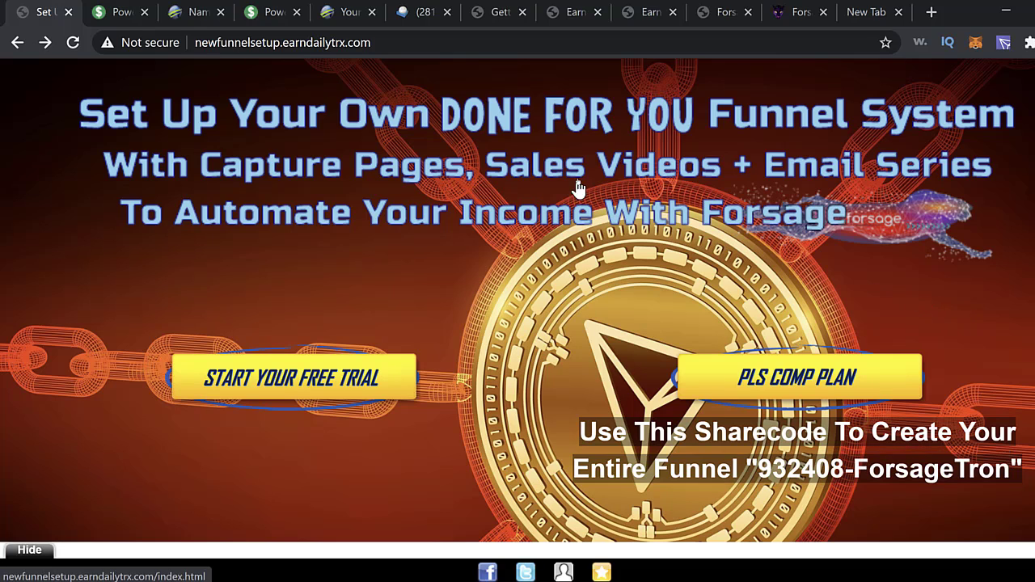
left_click(497, 21)
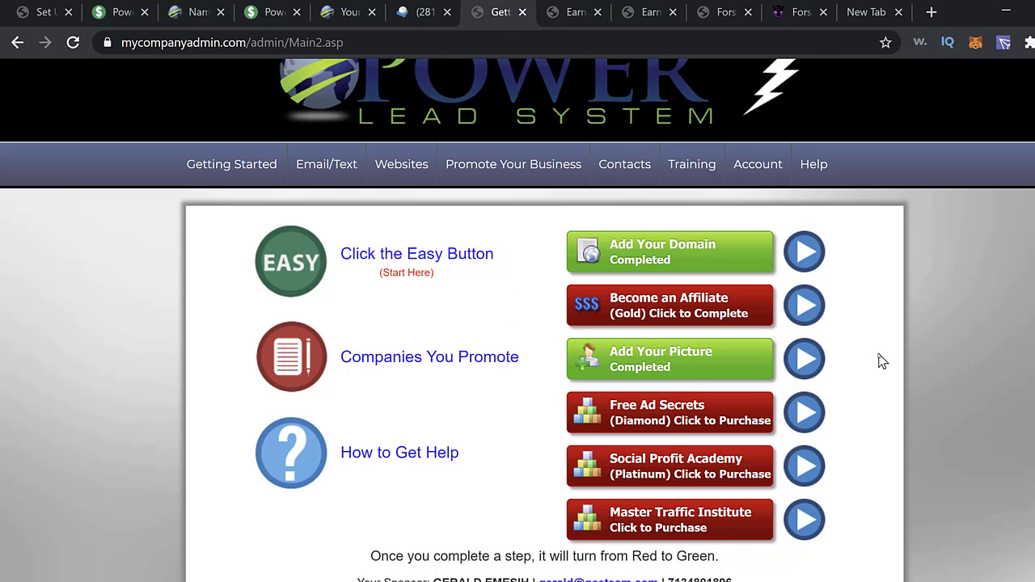
left_click(410, 170)
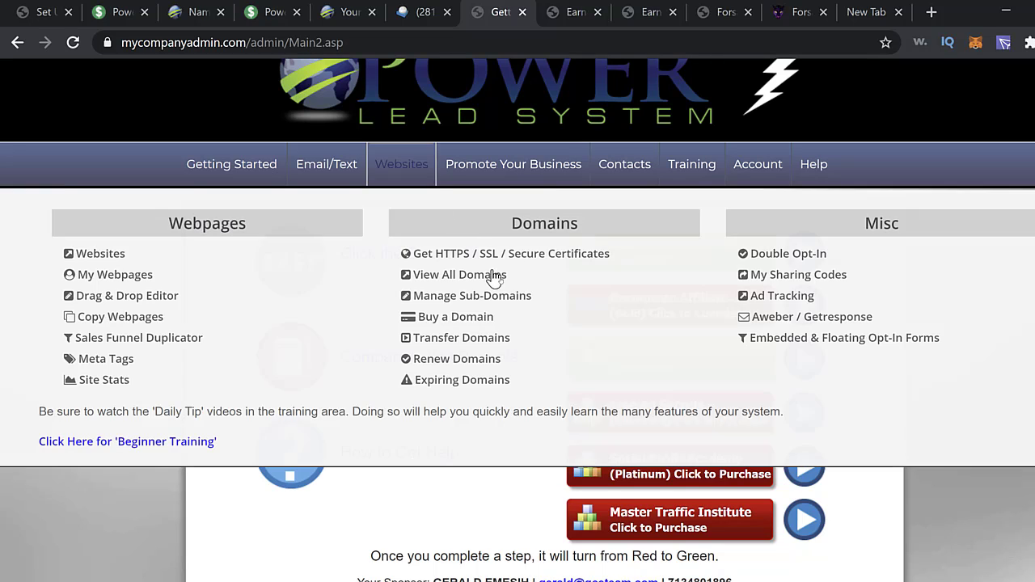
left_click(777, 278)
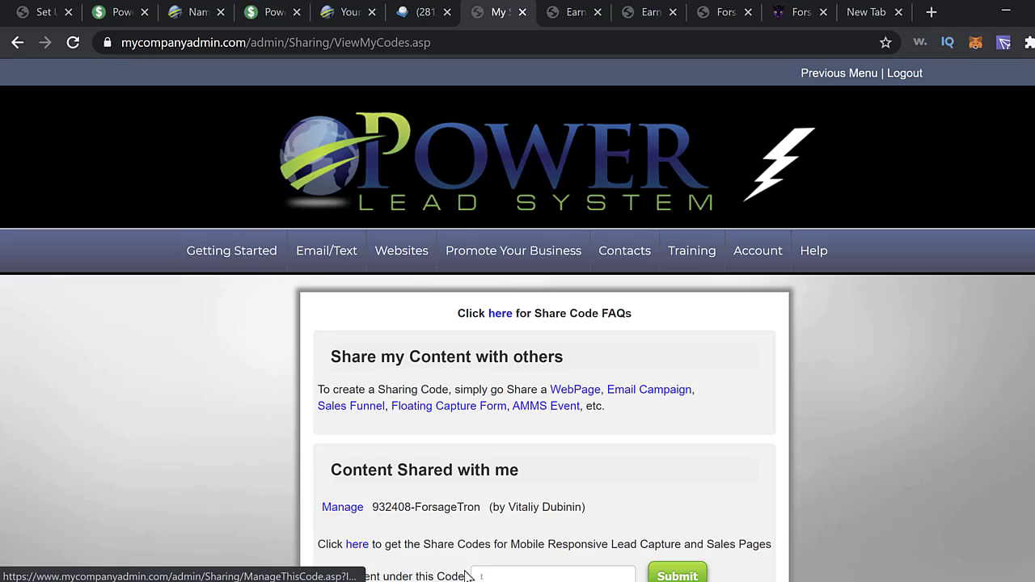
left_click(540, 574)
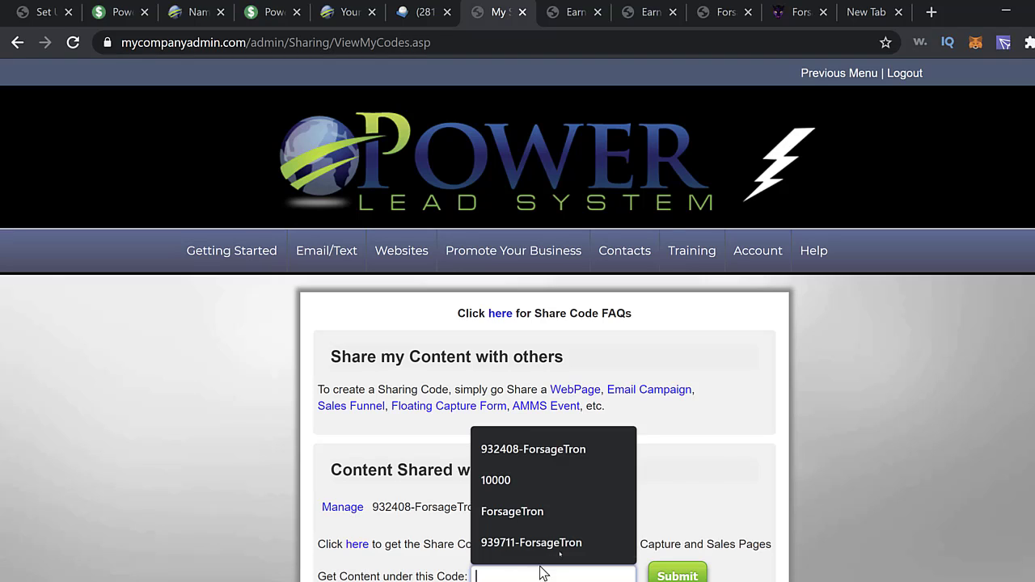
left_click(526, 453)
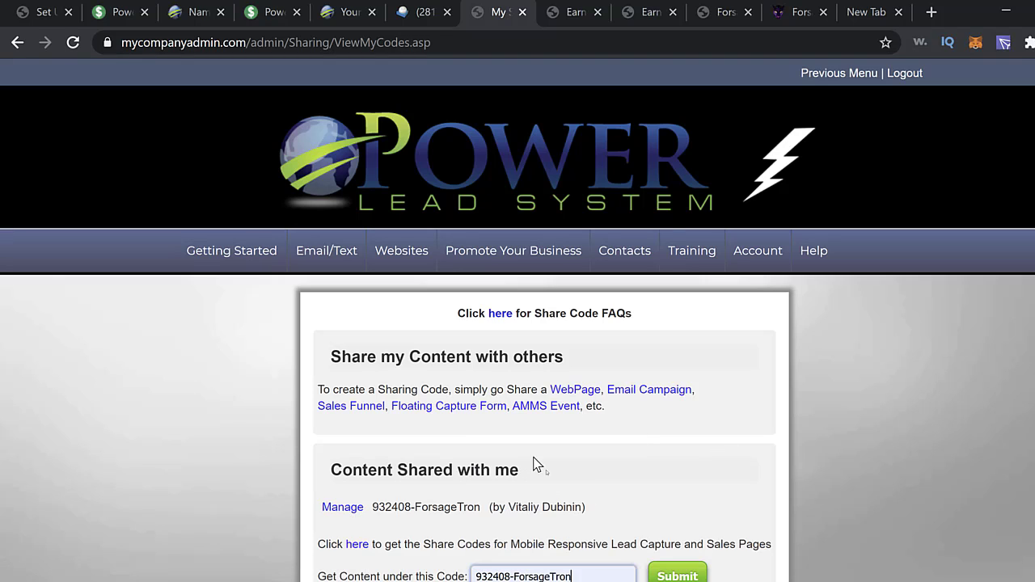
left_click(678, 575)
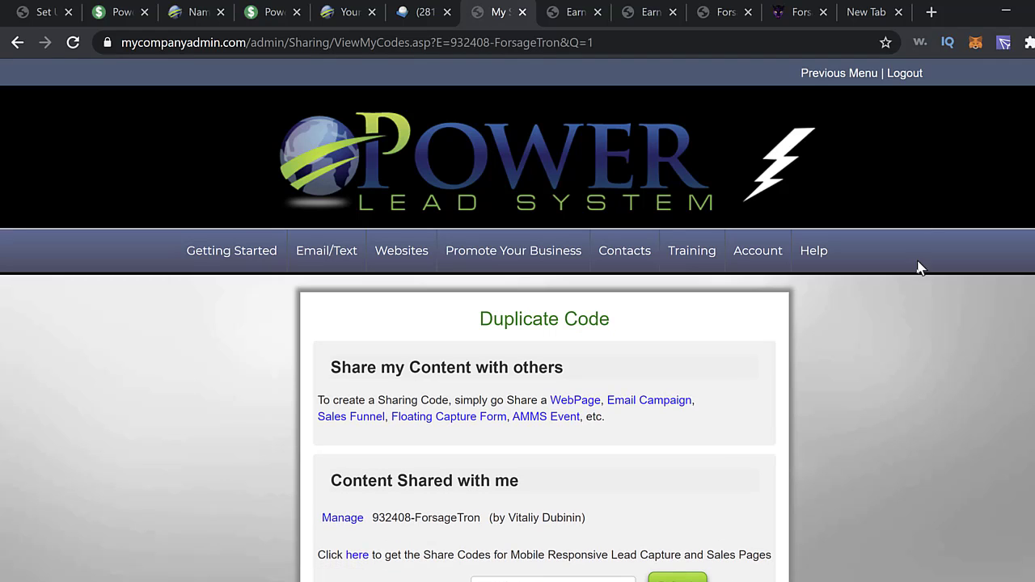
mouse_move(807, 272)
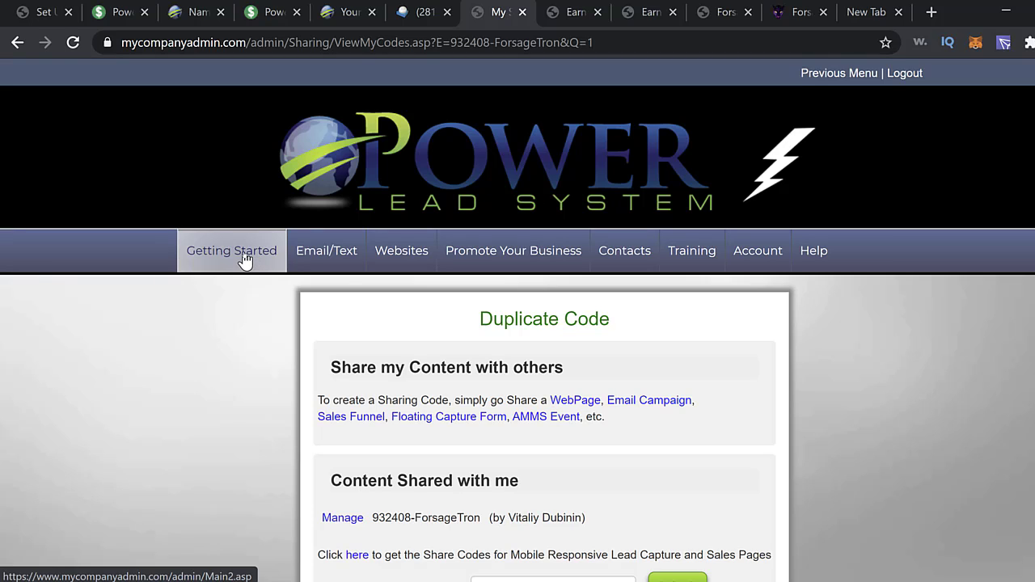
- Go from Getting Started to Websites > Manage Sub-Domains
left_click(249, 259)
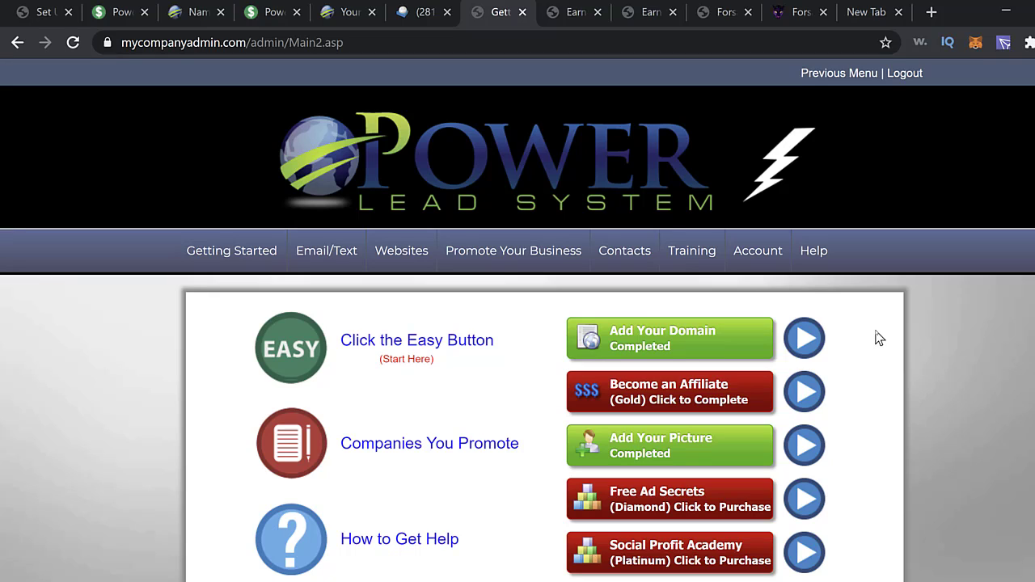
mouse_move(398, 259)
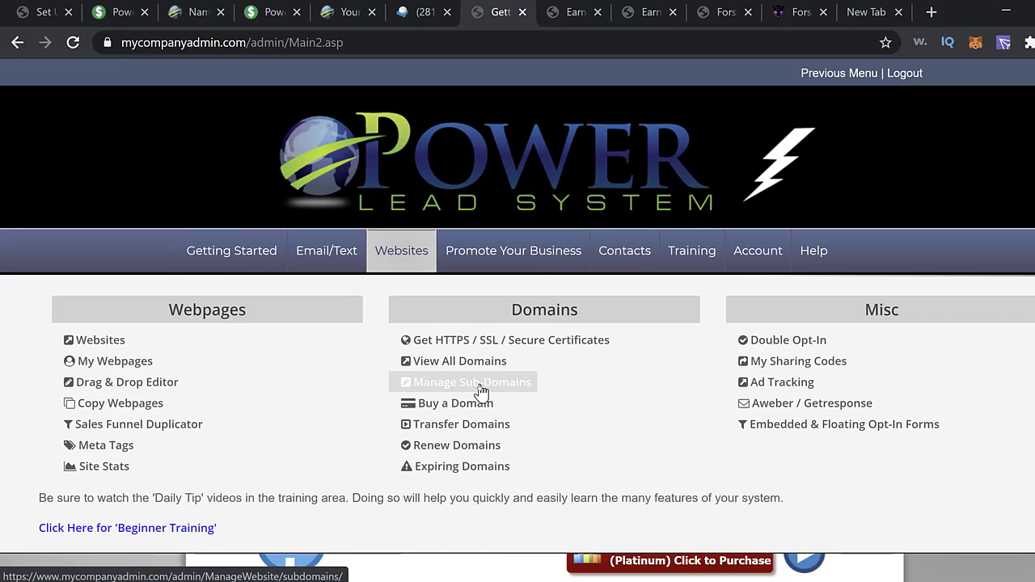
left_click(478, 388)
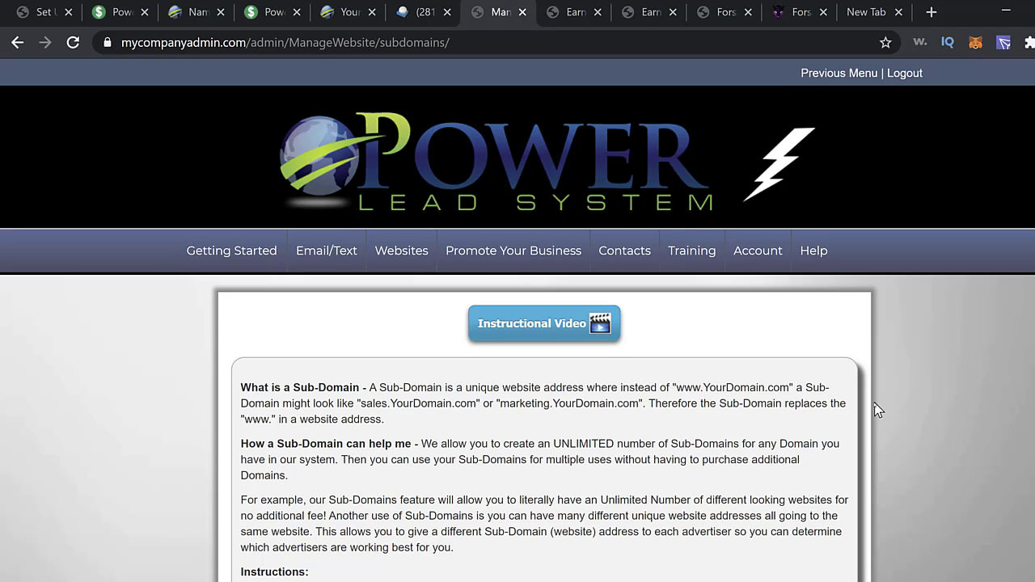
- Create the sub-domain 'start' on greatcryptoearners.com using the autofill suggestion
scroll(877, 410, "down", 7)
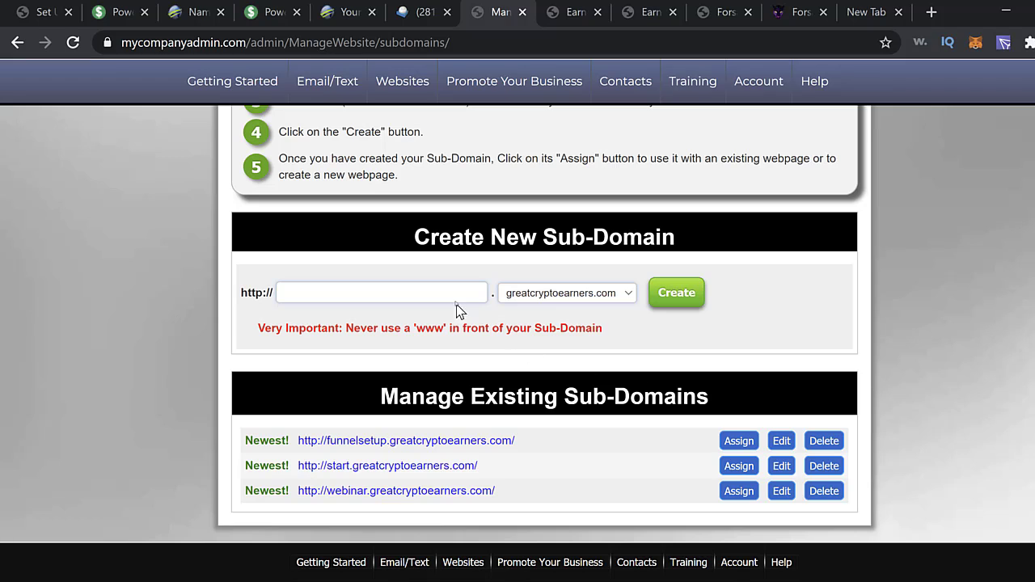
left_click(456, 291)
scroll(826, 374, "up", 1)
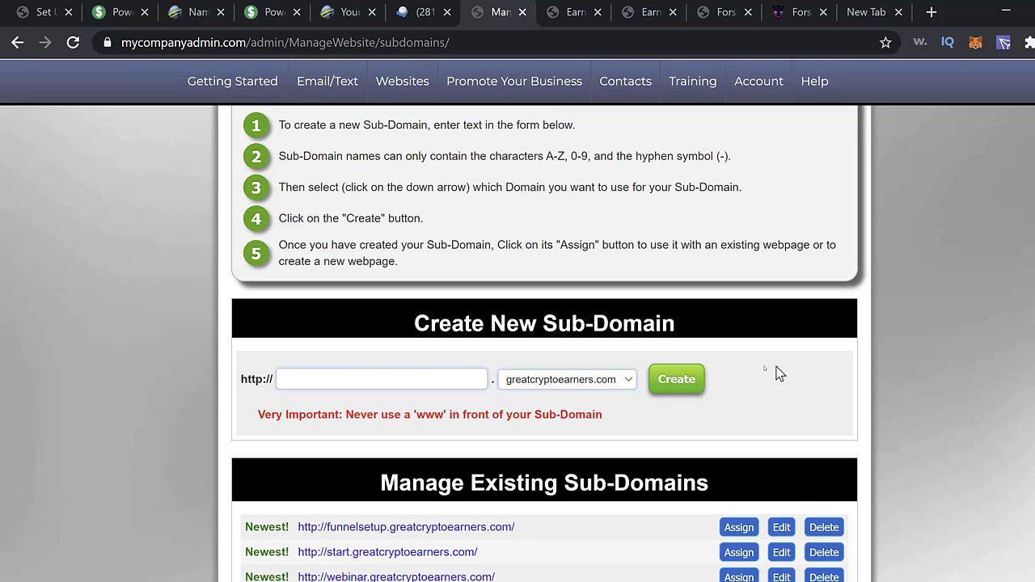
left_click(418, 382)
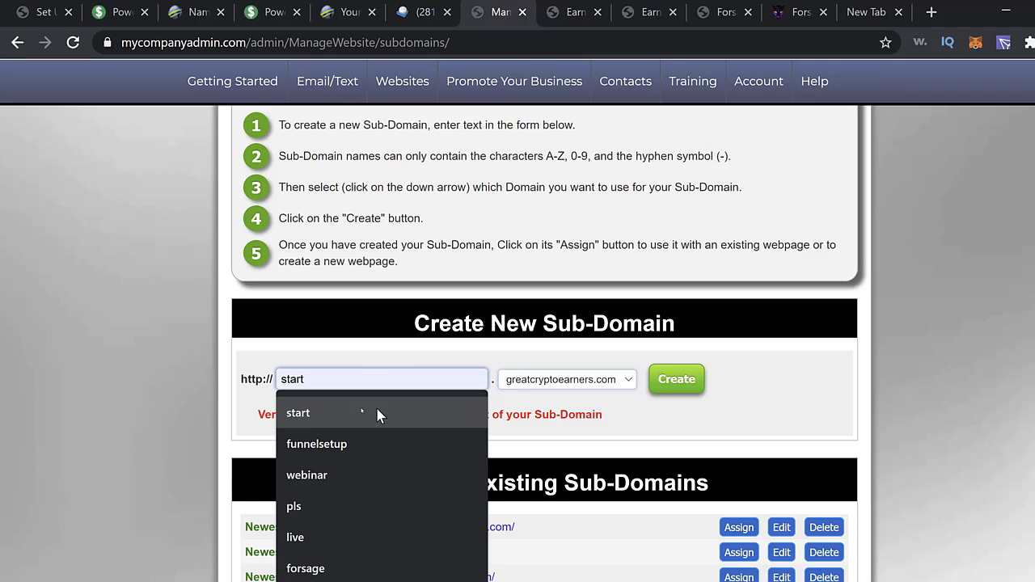
left_click(345, 413)
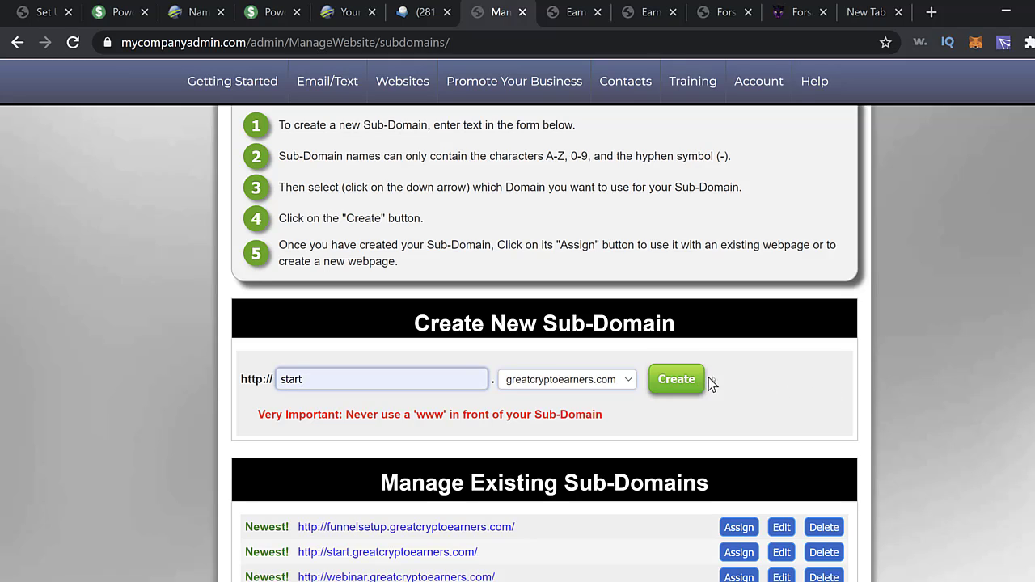
left_click(689, 385)
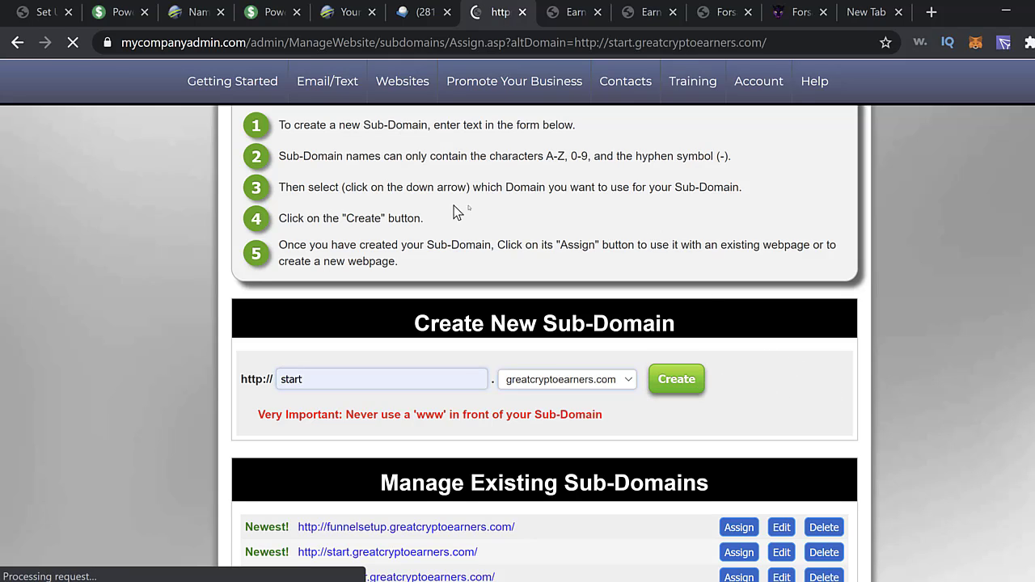
- Assign the library page Forsage Tron Main Funnel to start.greatcryptoearners.com and save the choice
scroll(848, 329, "up", 1)
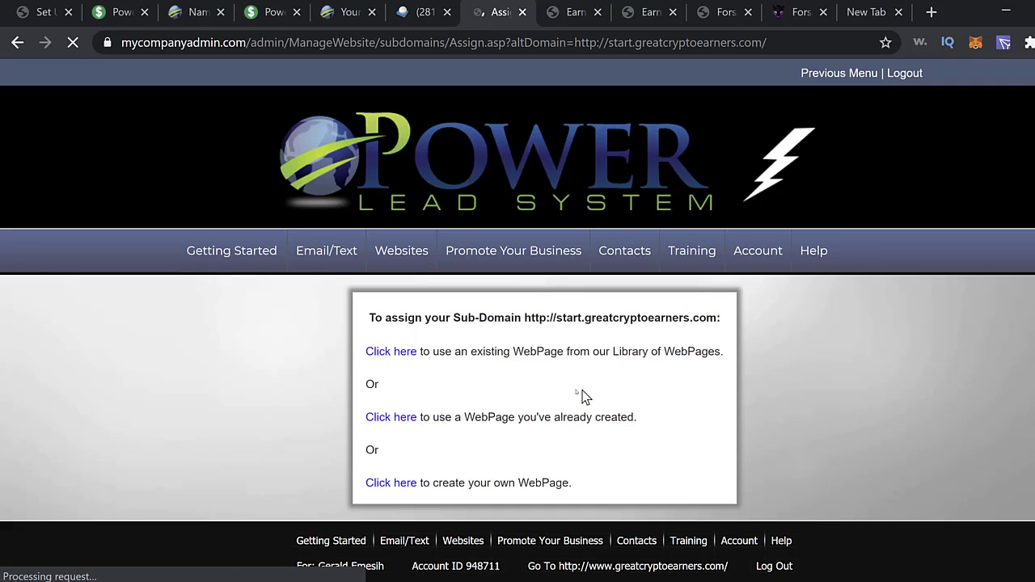
left_click(405, 356)
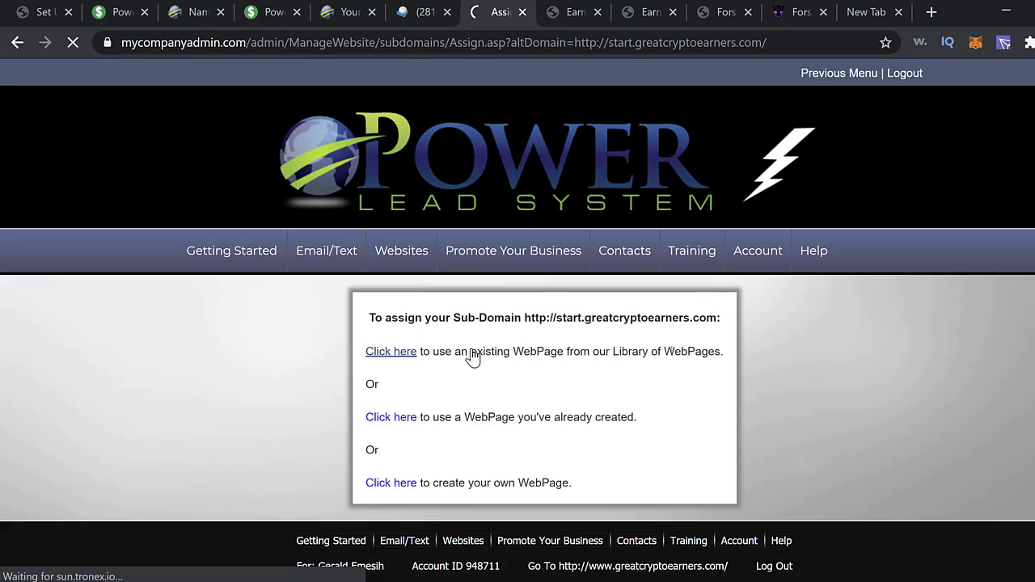
left_click(394, 357)
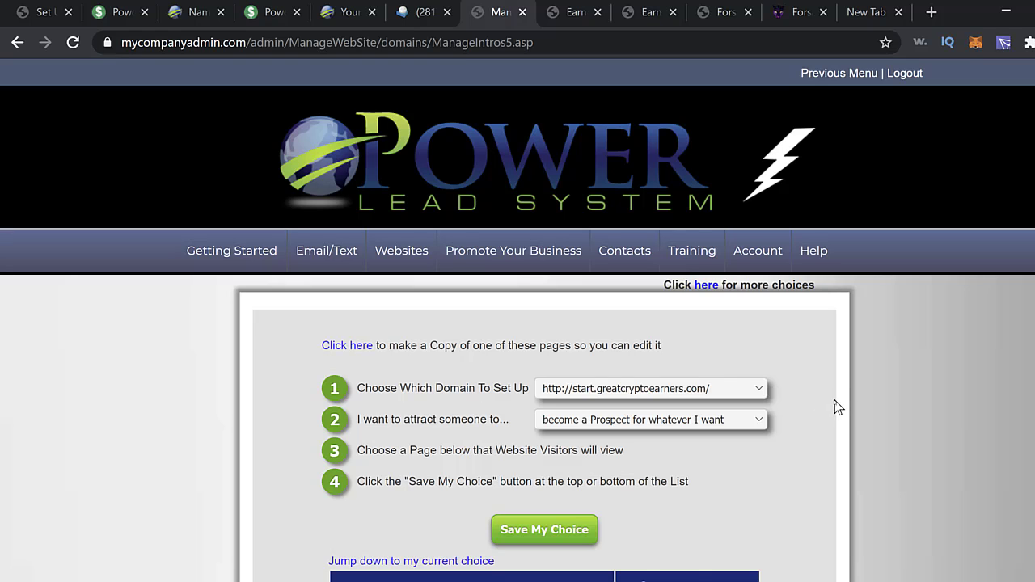
scroll(838, 409, "down", 4)
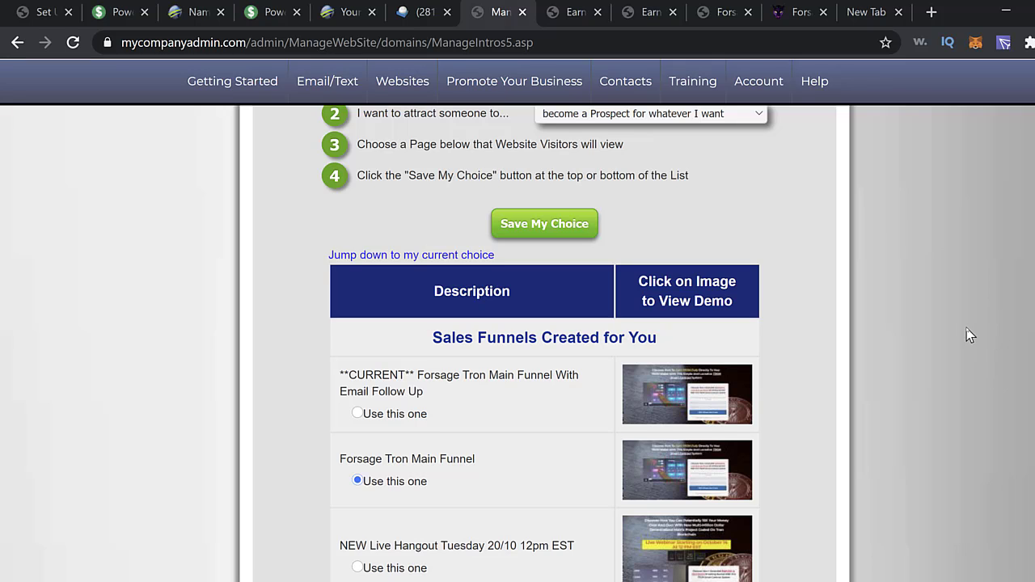
scroll(969, 336, "down", 1)
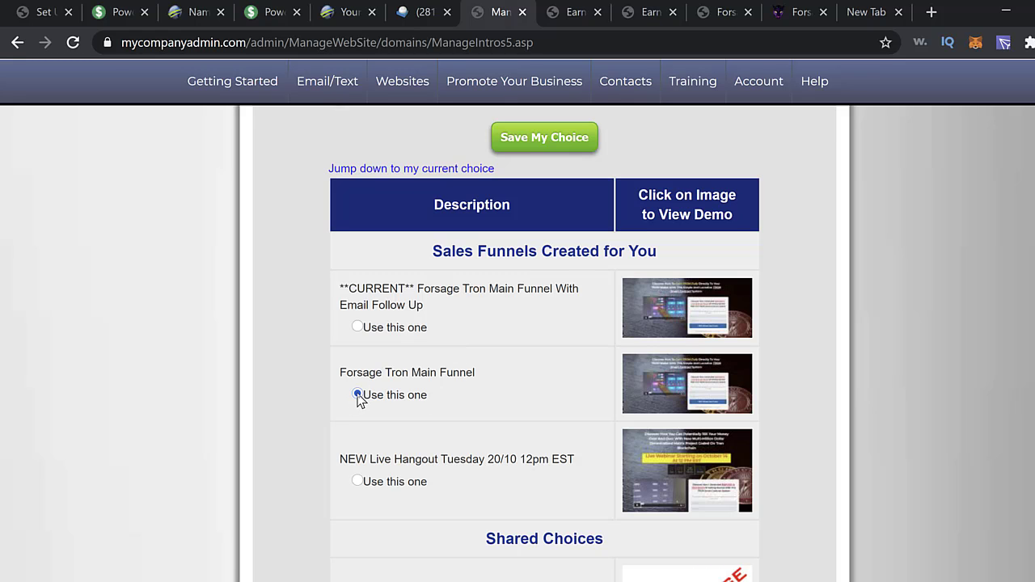
scroll(984, 377, "down", 10)
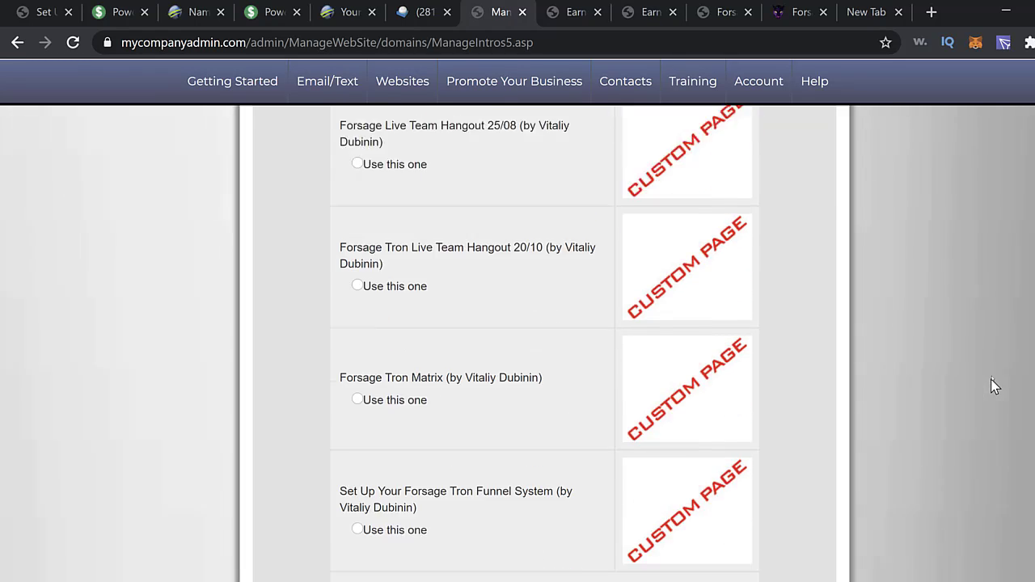
scroll(986, 383, "down", 20)
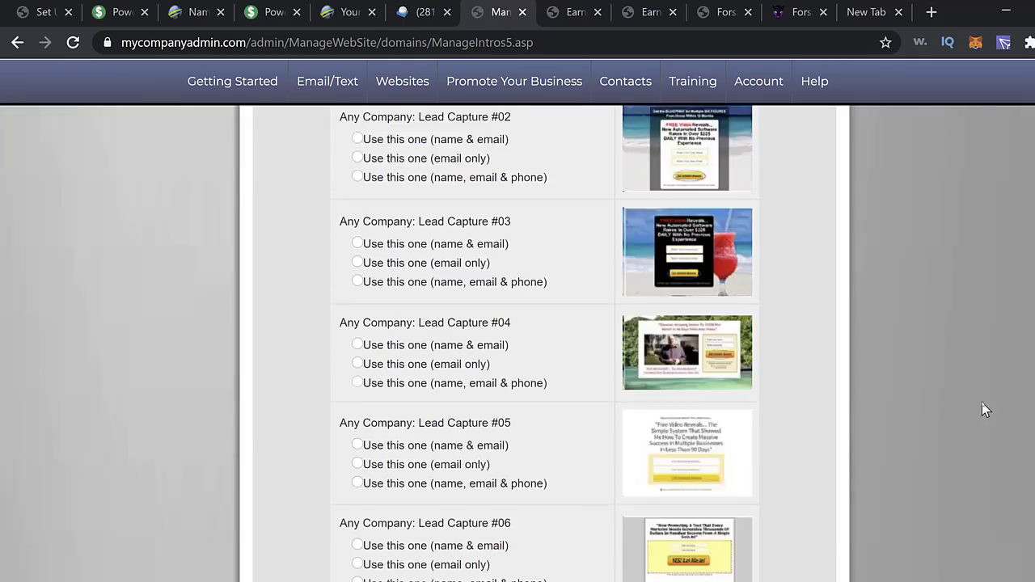
scroll(987, 406, "down", 20)
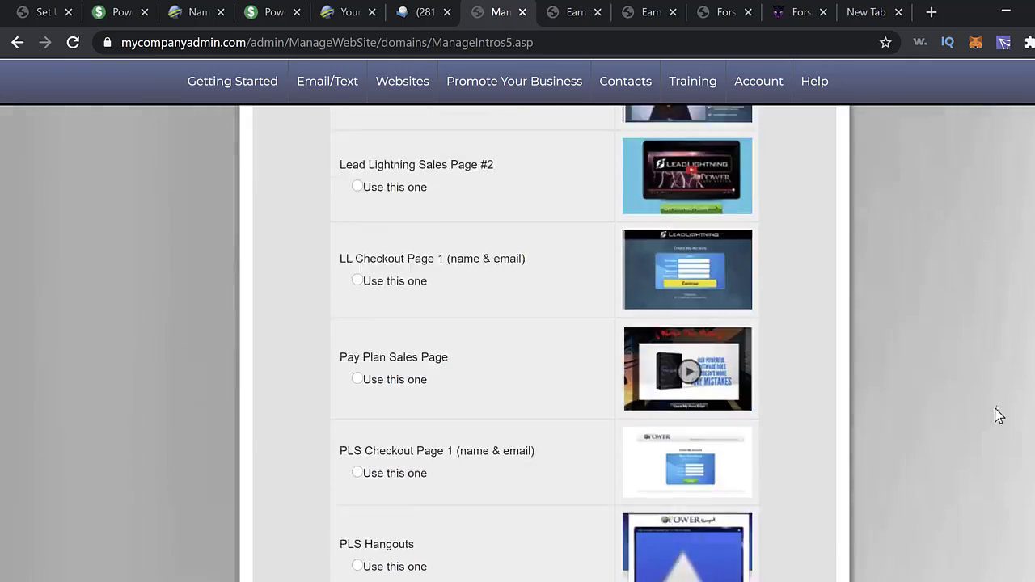
scroll(998, 414, "down", 15)
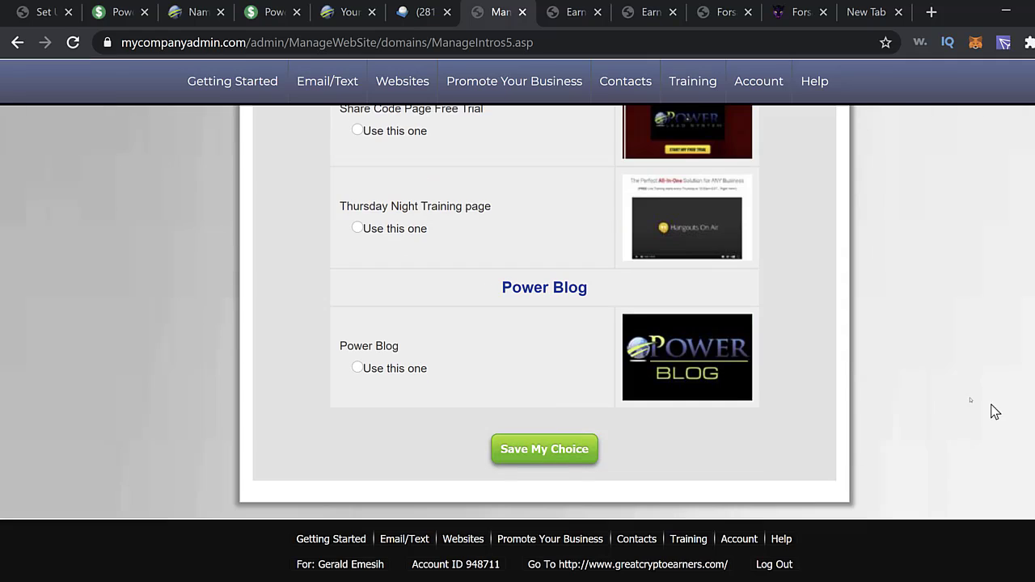
left_click(536, 446)
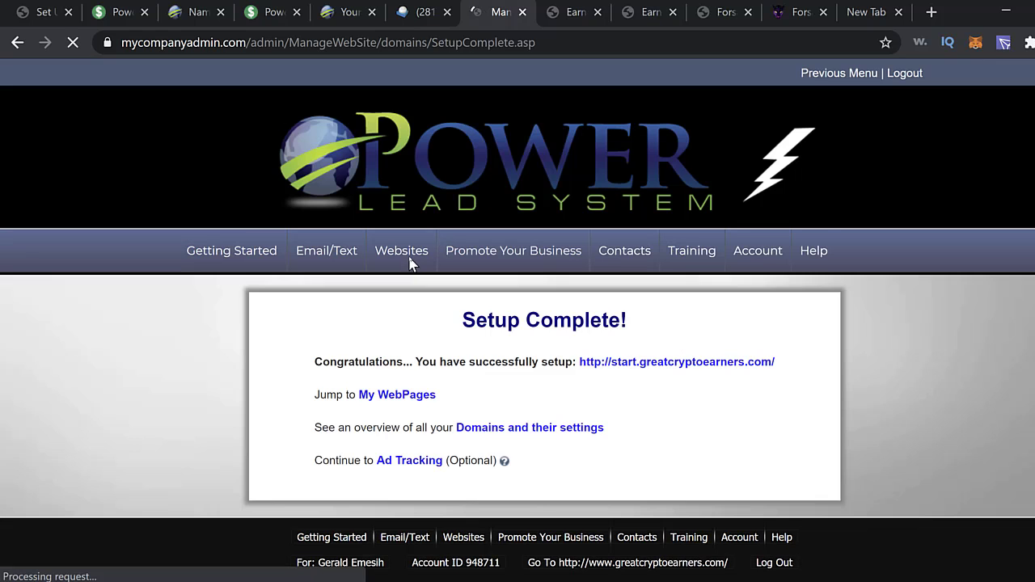
- Create the sub-domain 'funnelsetup' on greatcryptoearners.com from Manage Sub-Domains
mouse_move(412, 258)
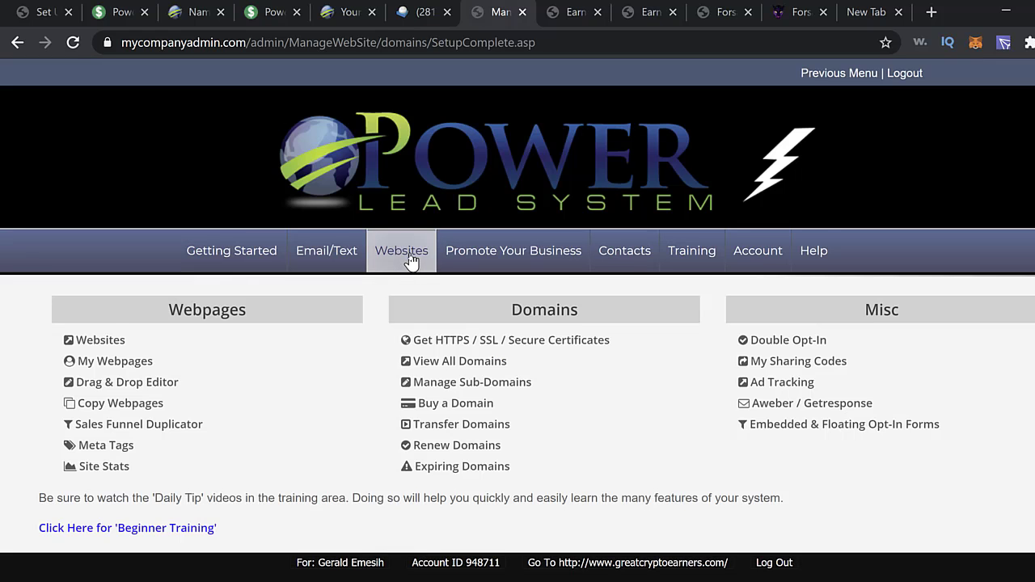
left_click(456, 388)
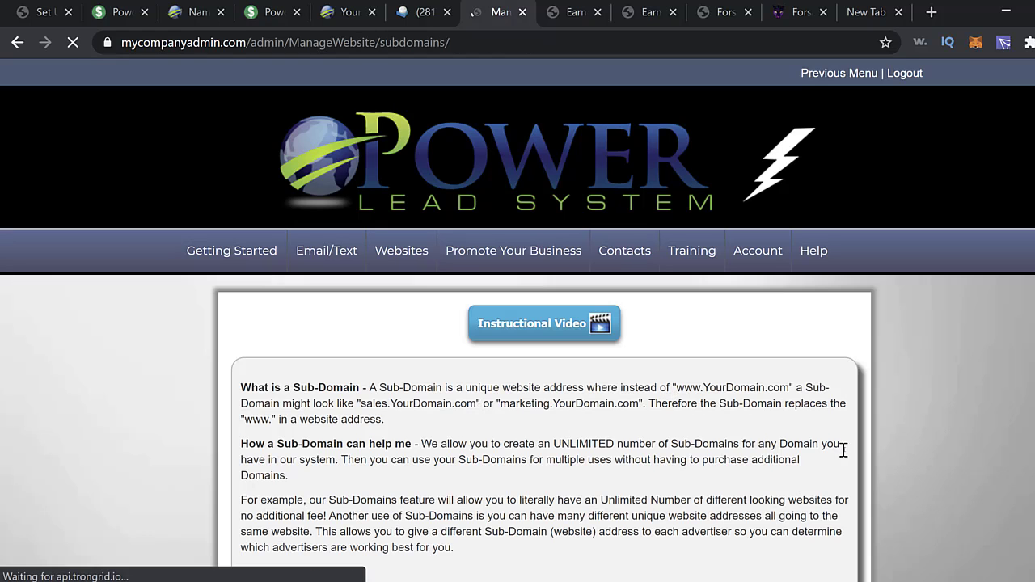
scroll(884, 449, "down", 5)
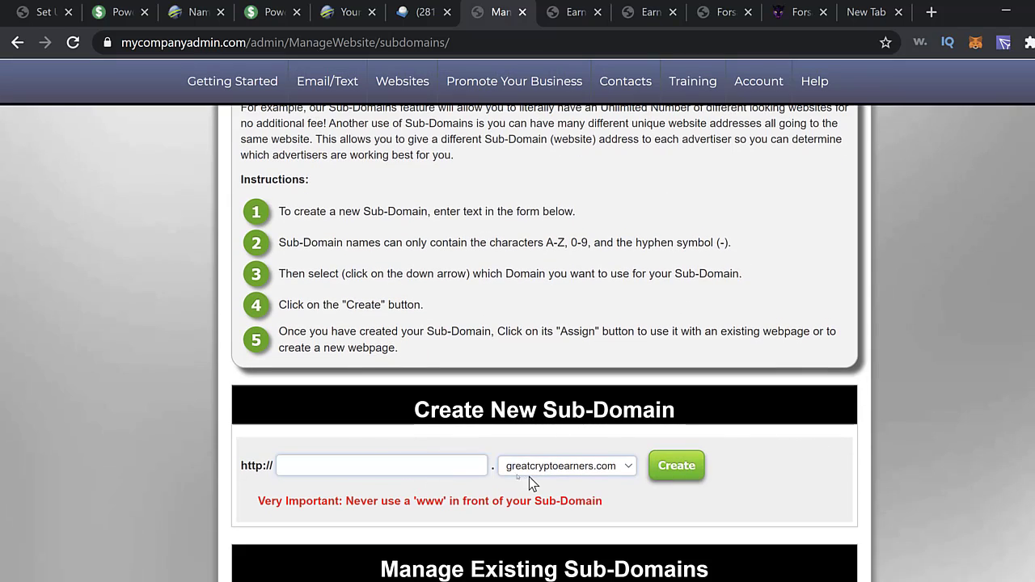
left_click(440, 469)
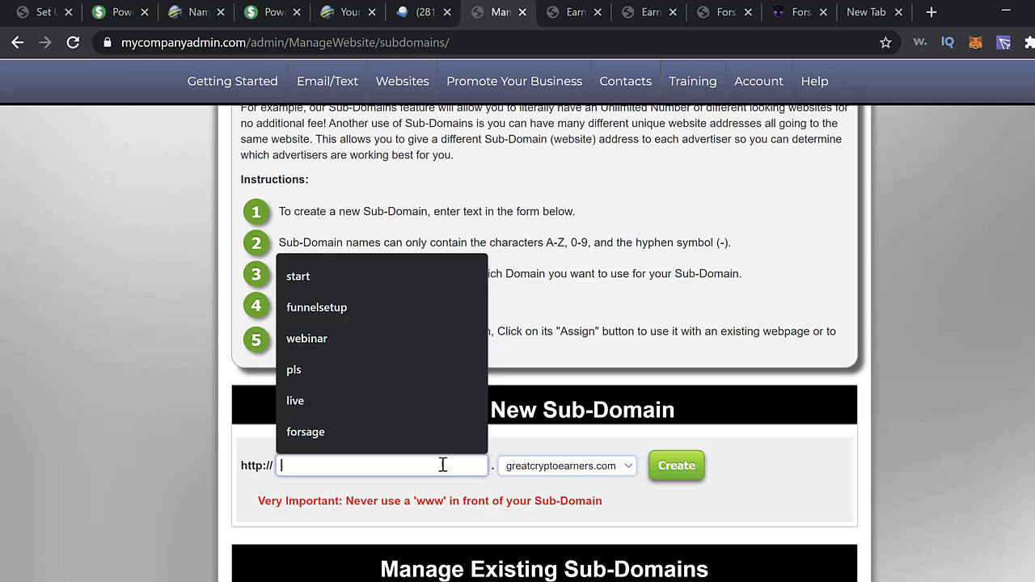
left_click(340, 313)
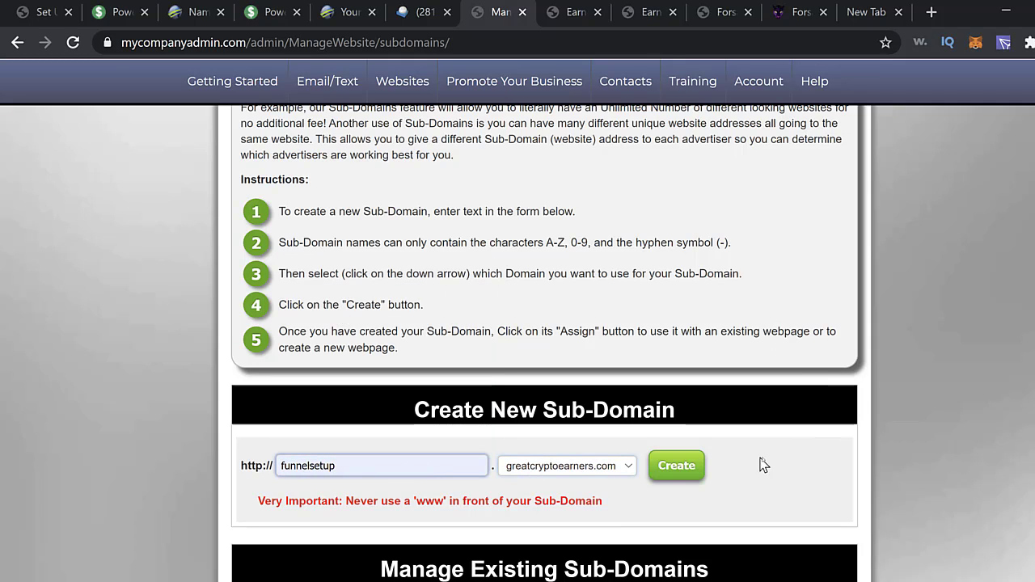
left_click(681, 476)
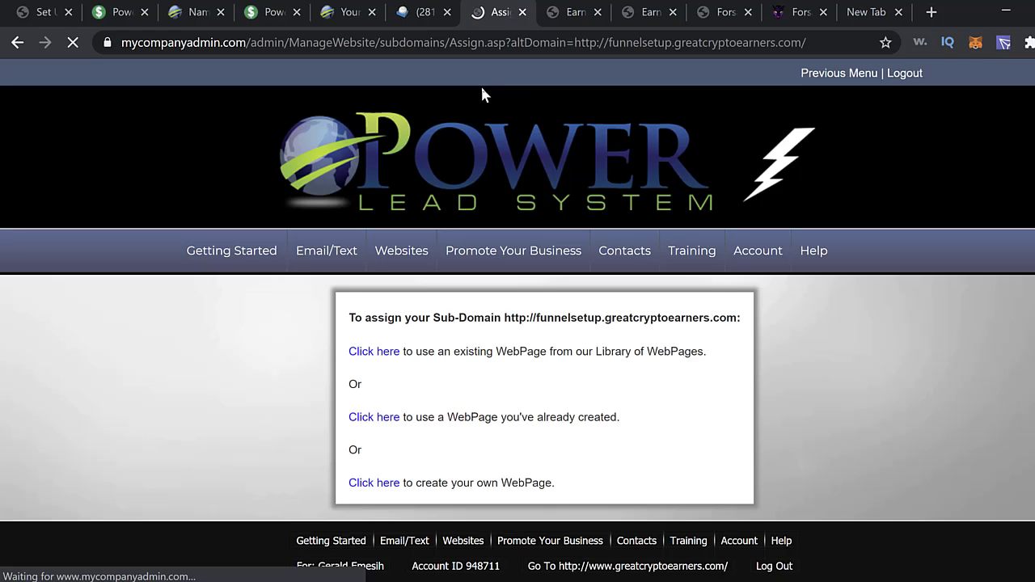
- Assign the library page Set Up Your Forsage Tron Funnel System to funnelsetup.greatcryptoearners.com and save
left_click(367, 355)
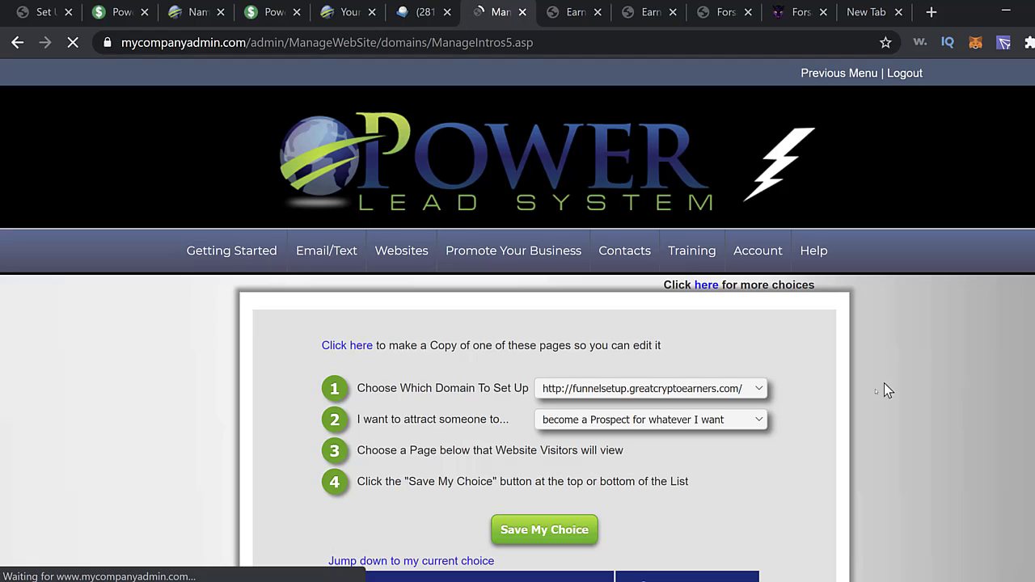
scroll(924, 461, "down", 5)
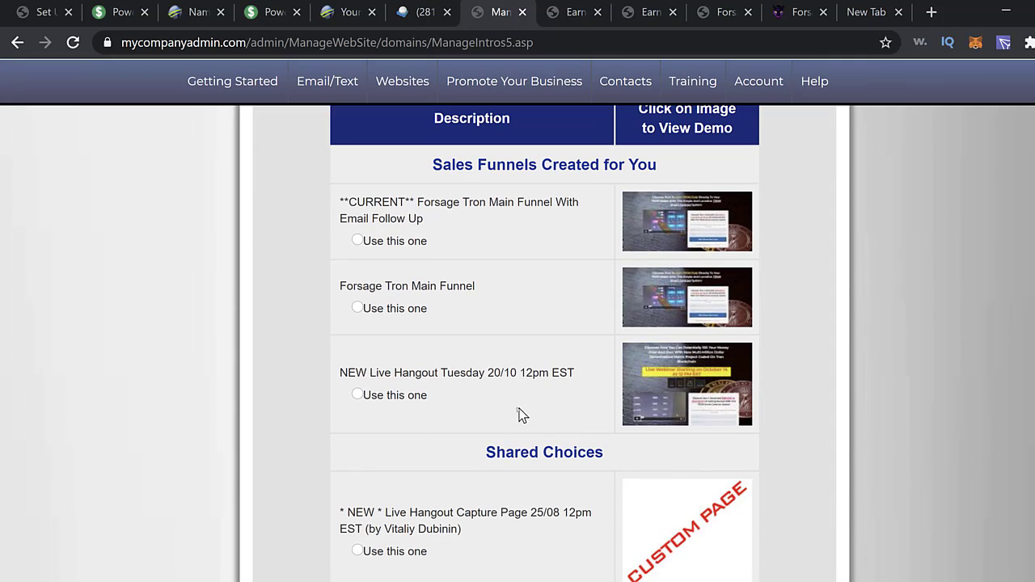
scroll(728, 457, "down", 4)
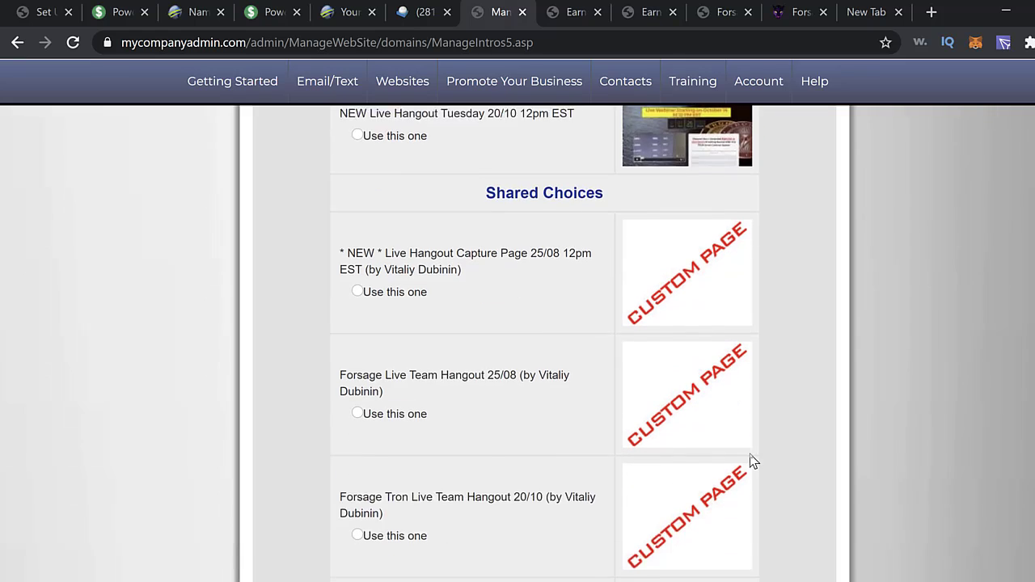
scroll(553, 380, "down", 1)
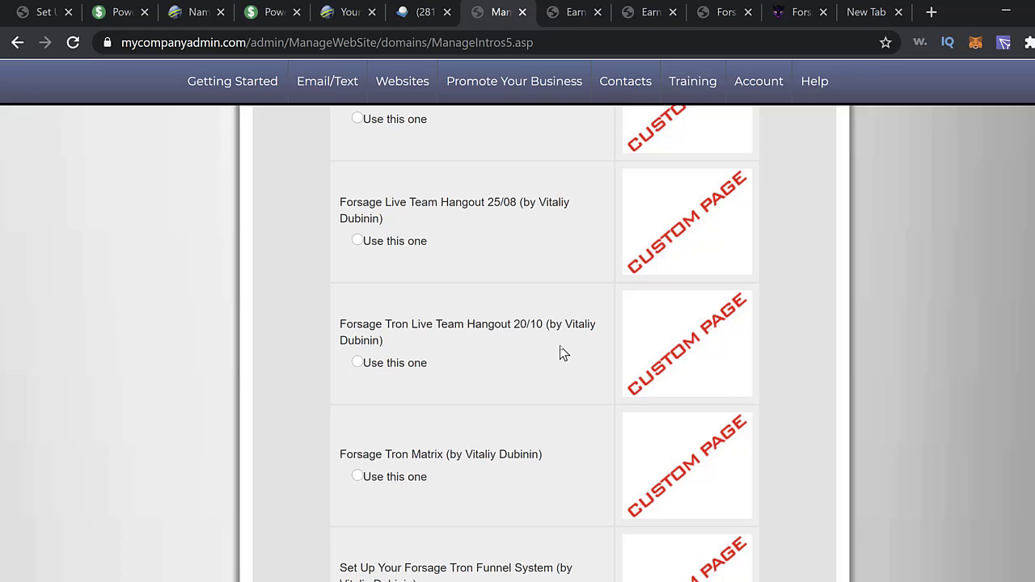
scroll(559, 353, "down", 1)
scroll(559, 354, "down", 1)
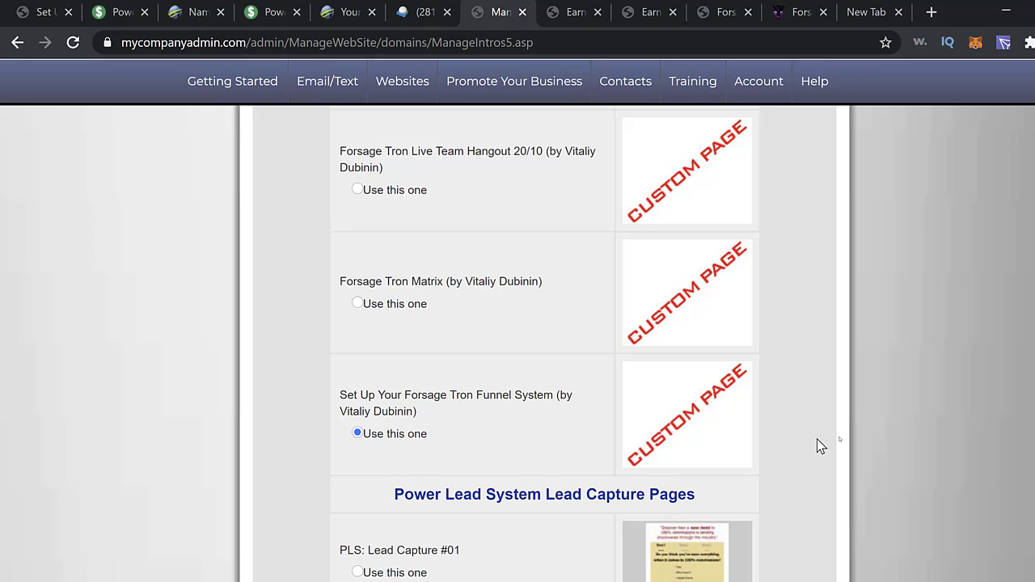
scroll(912, 439, "down", 2)
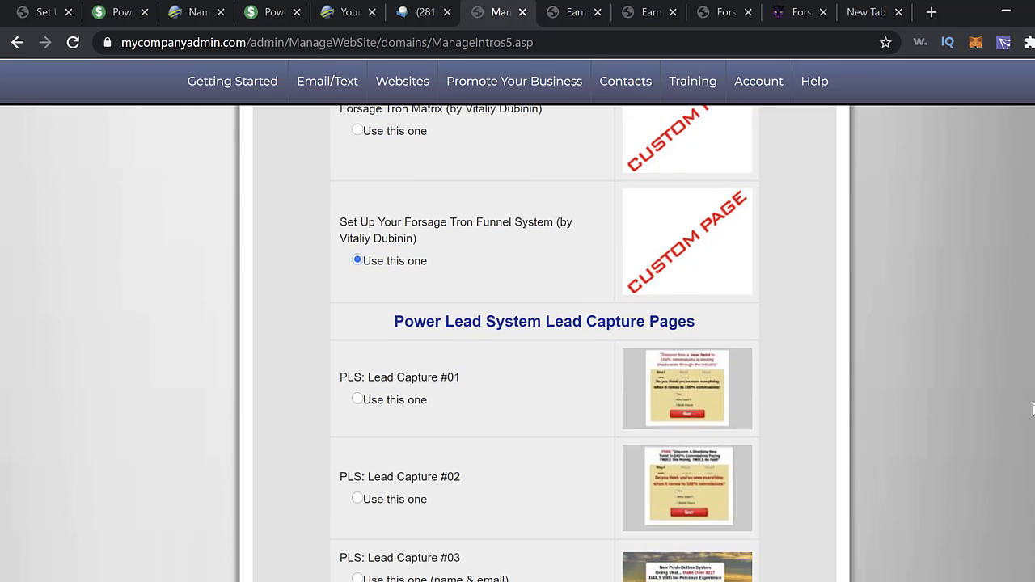
scroll(1033, 409, "down", 7)
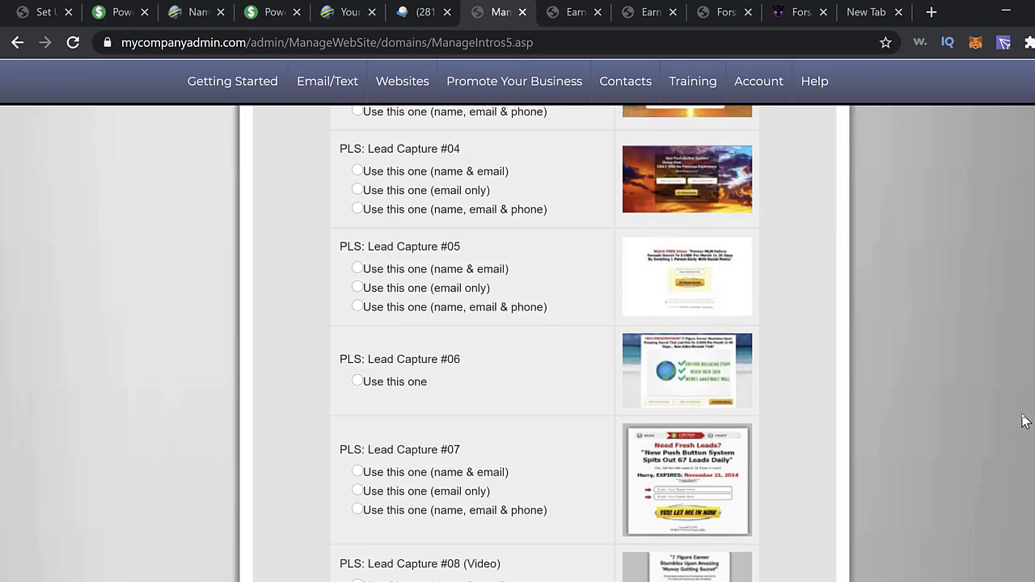
scroll(1025, 420, "up", 5)
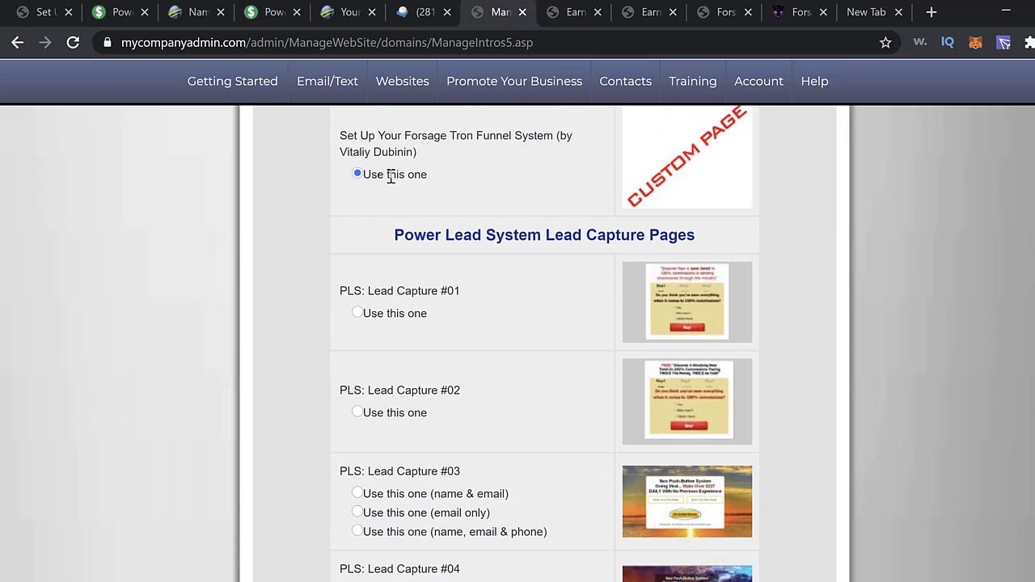
scroll(1033, 307, "down", 20)
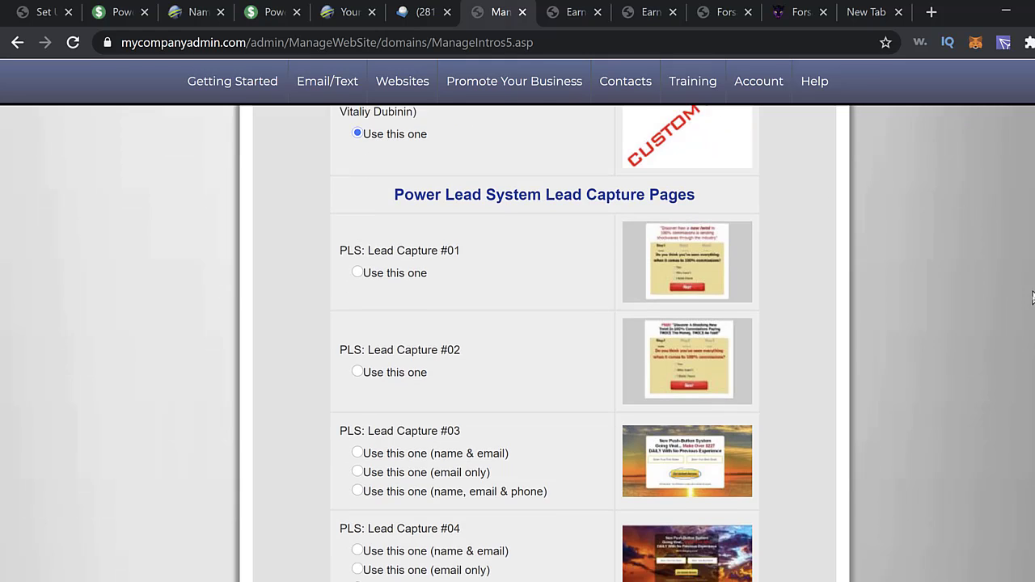
scroll(1032, 307, "down", 20)
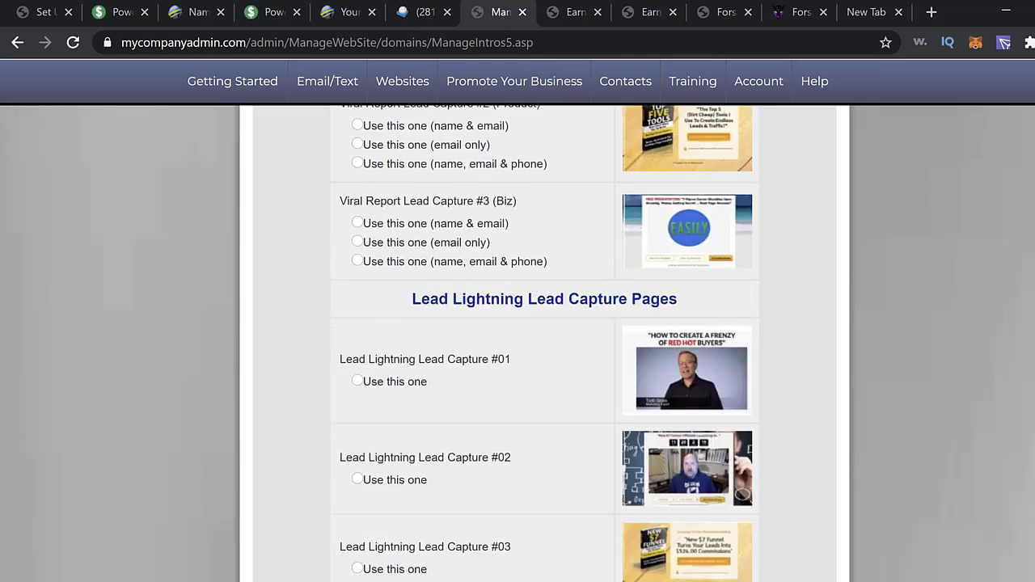
scroll(882, 337, "down", 3)
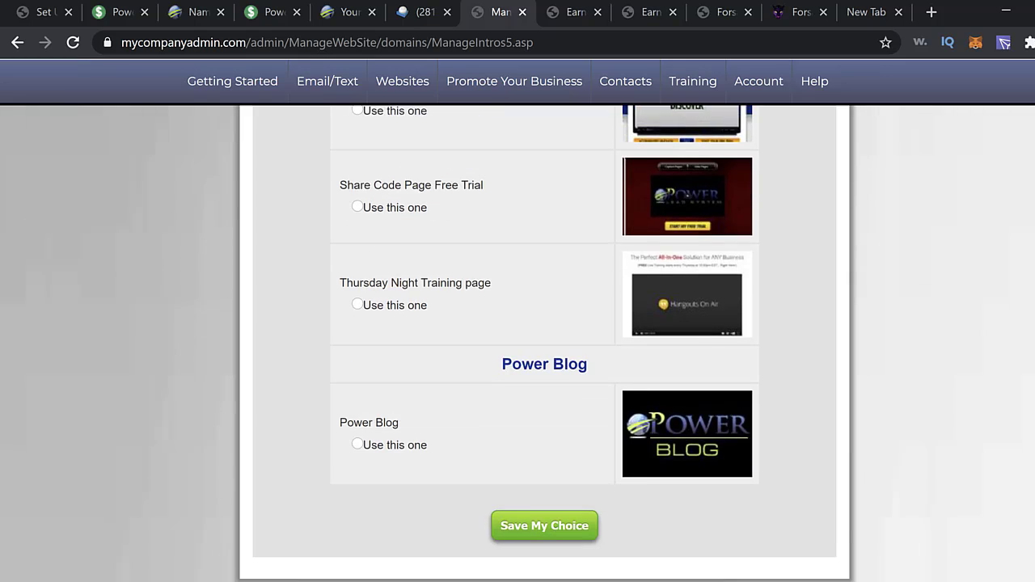
left_click(554, 447)
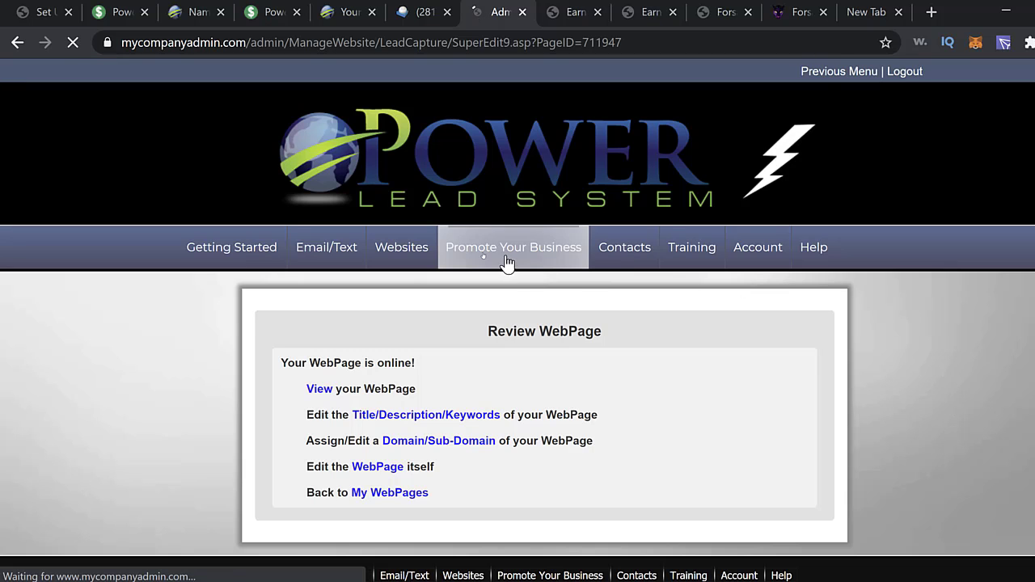
- Return to Manage Sub-Domains and bring the empty Create New Sub-Domain form into view
mouse_move(413, 260)
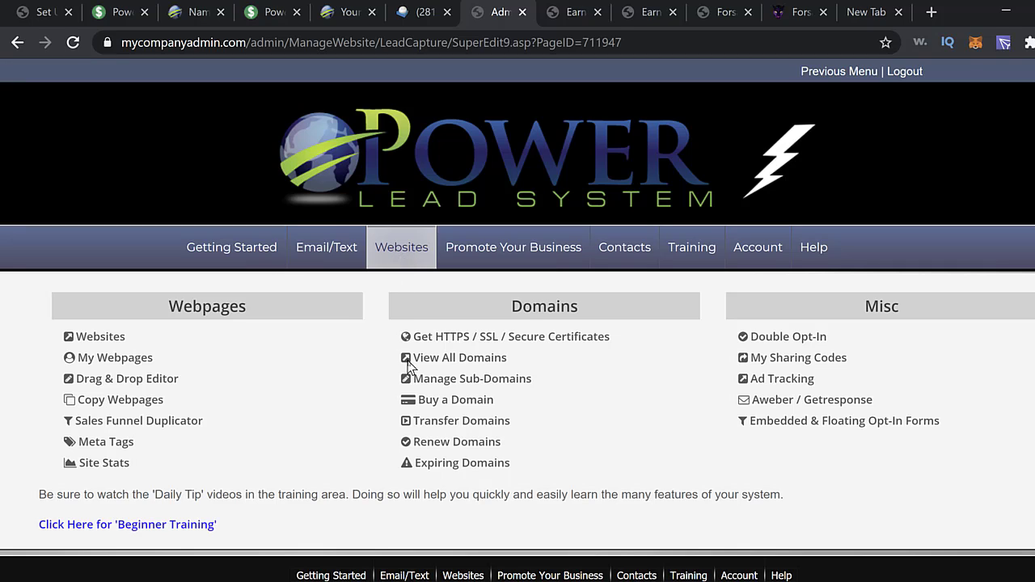
left_click(487, 390)
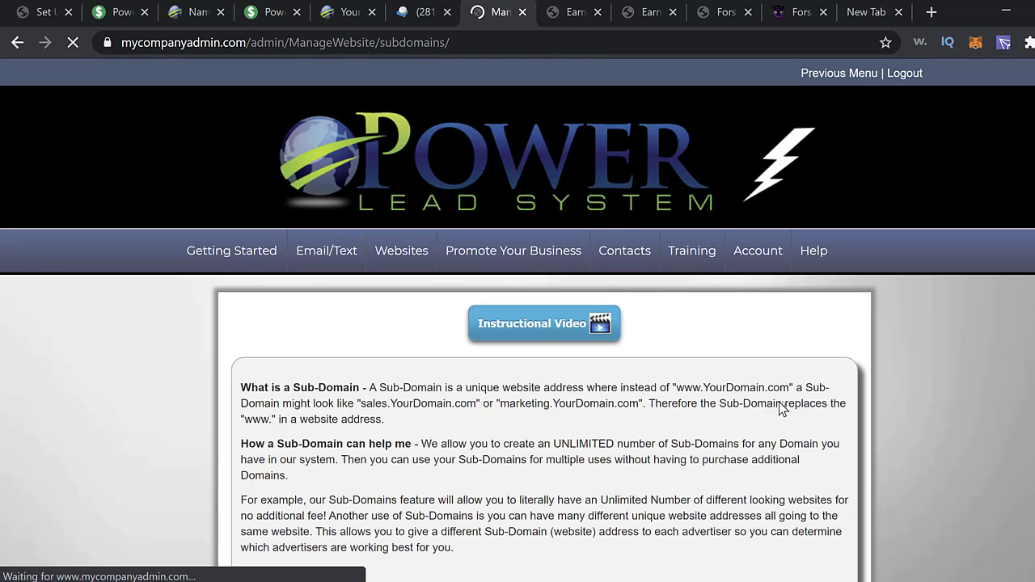
scroll(705, 409, "down", 2)
scroll(705, 409, "down", 3)
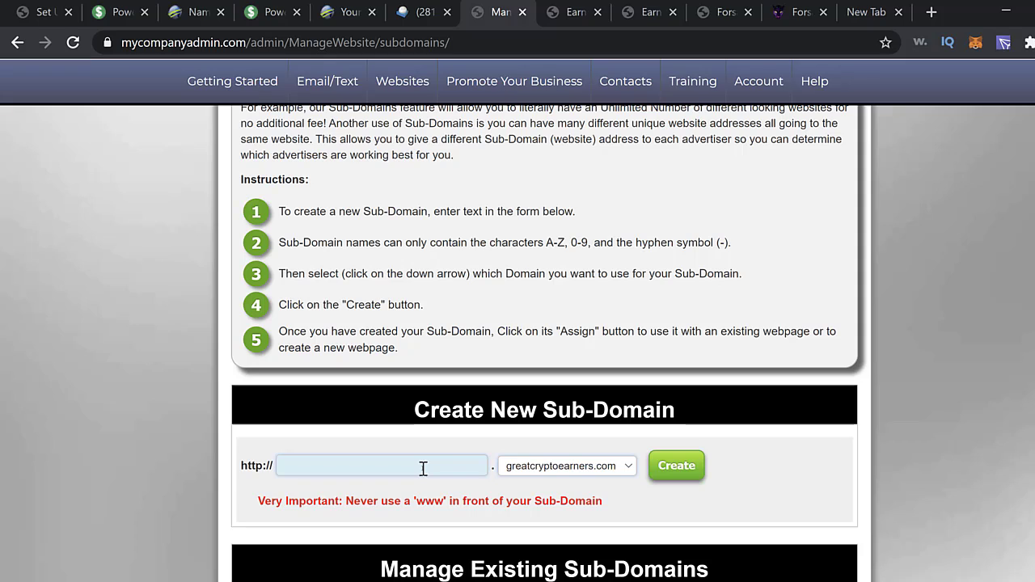
- Create the 'webinar' sub-domain on greatcryptoearners.com and choose a ready-made library page for it
left_click(427, 465)
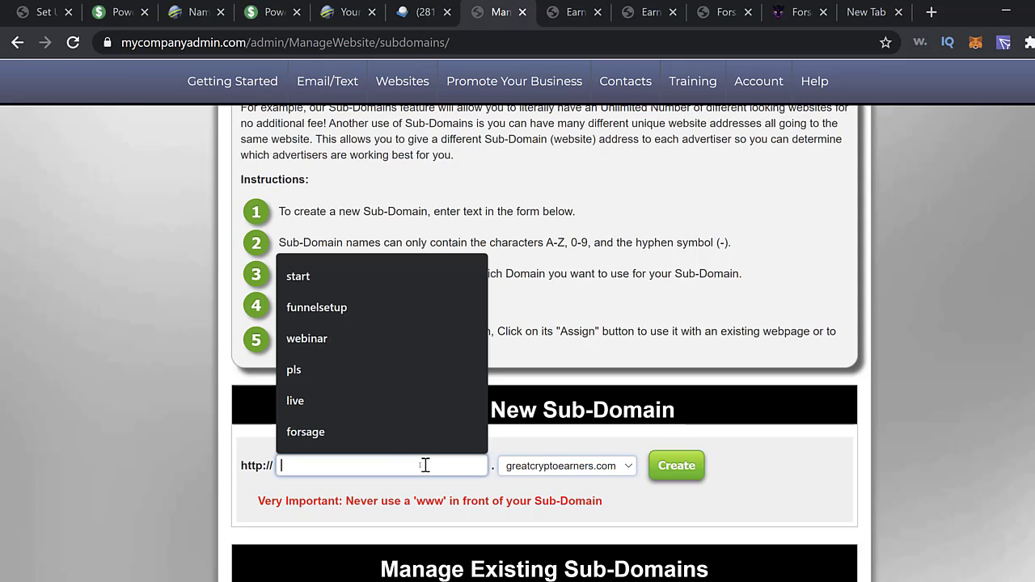
left_click(309, 340)
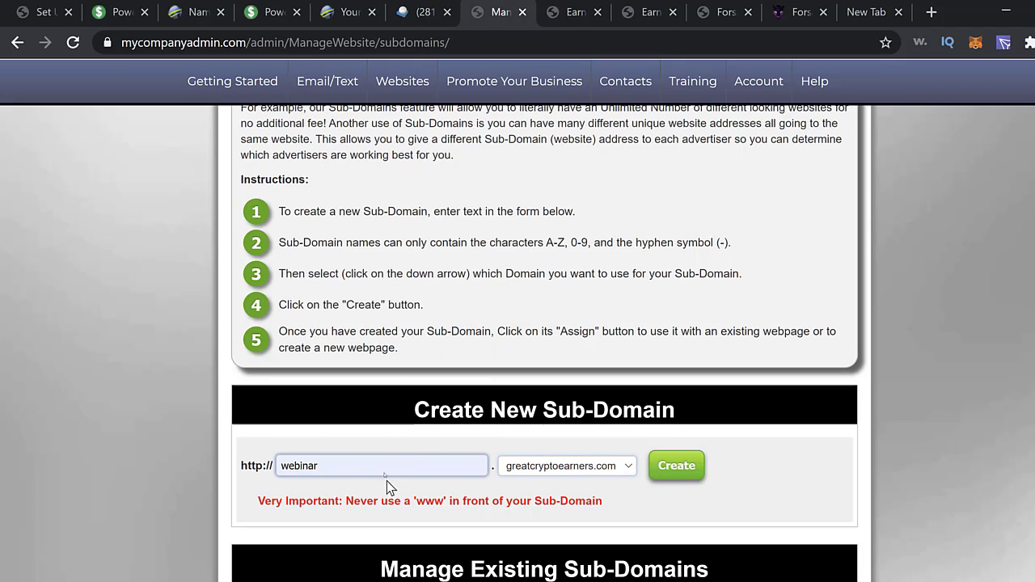
left_click(697, 474)
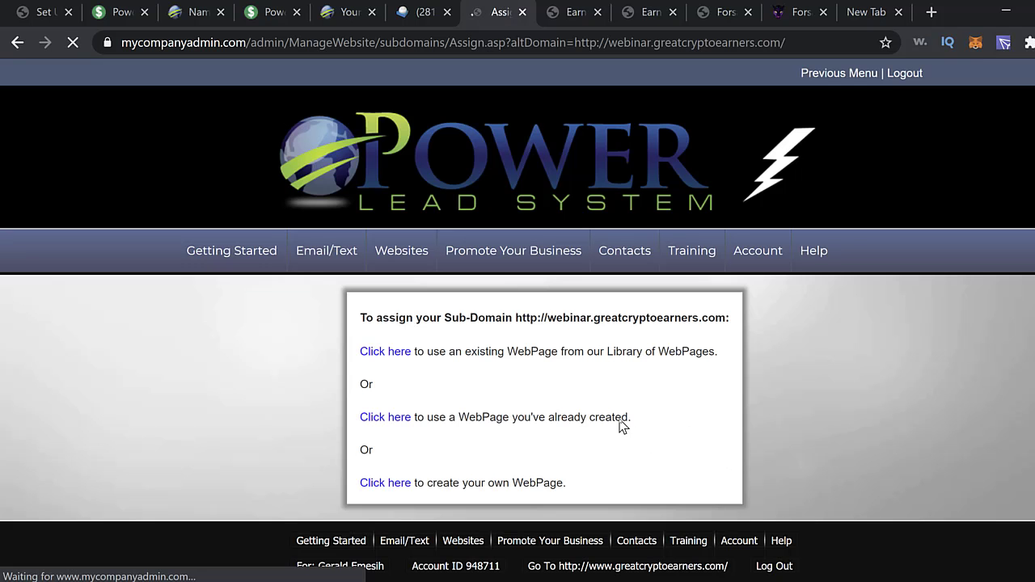
left_click(394, 353)
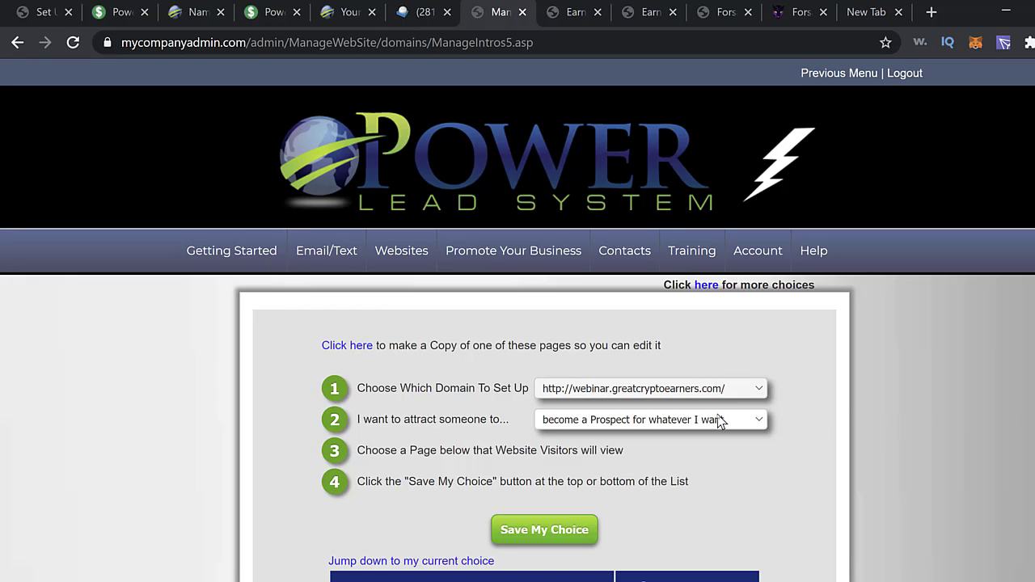
- Save the NEW Live Hangout Tuesday 20/10 12pm EST page for webinar.greatcryptoearners.com
scroll(816, 490, "down", 5)
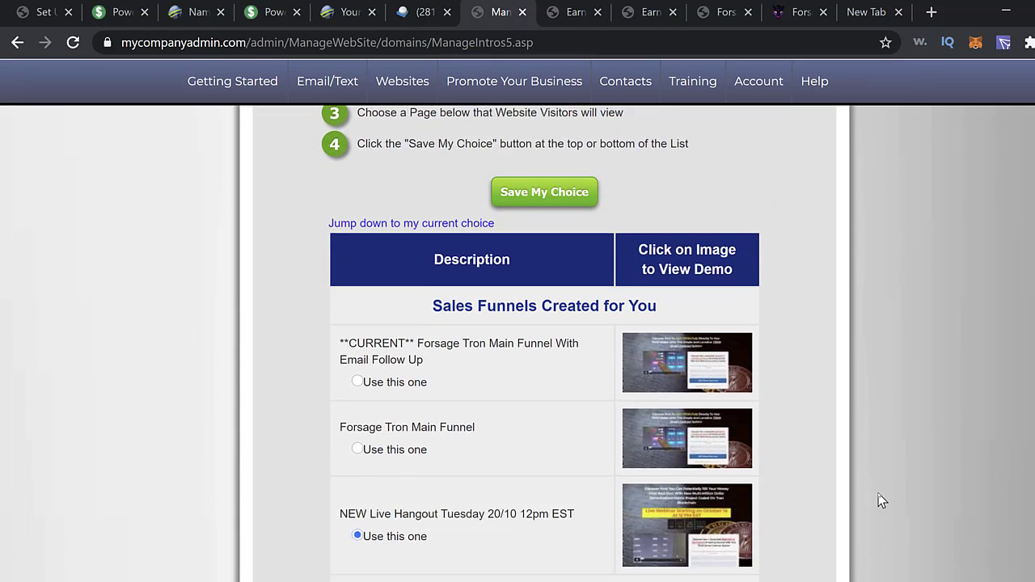
scroll(879, 499, "up", 2)
scroll(879, 499, "down", 1)
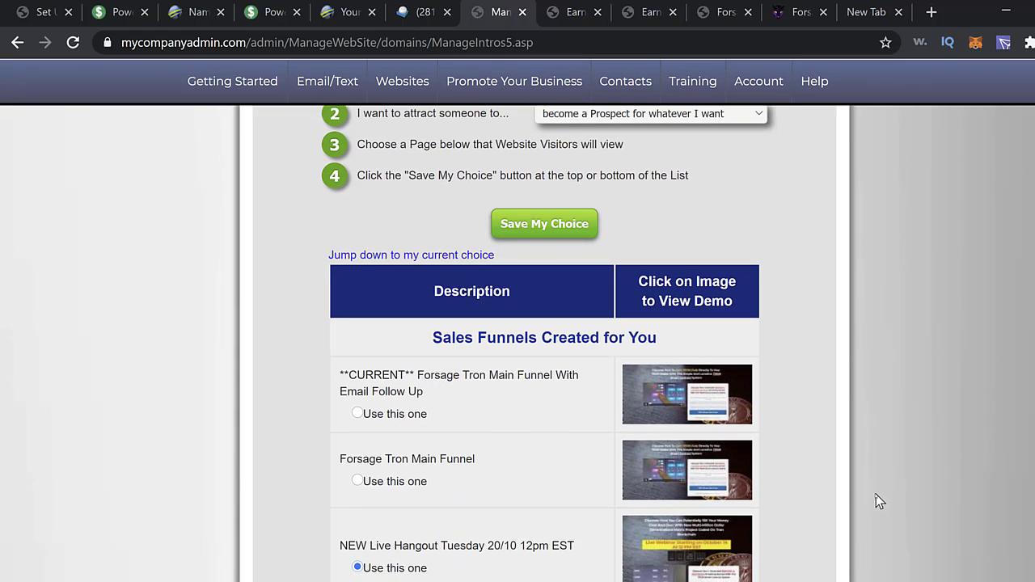
scroll(870, 497, "down", 1)
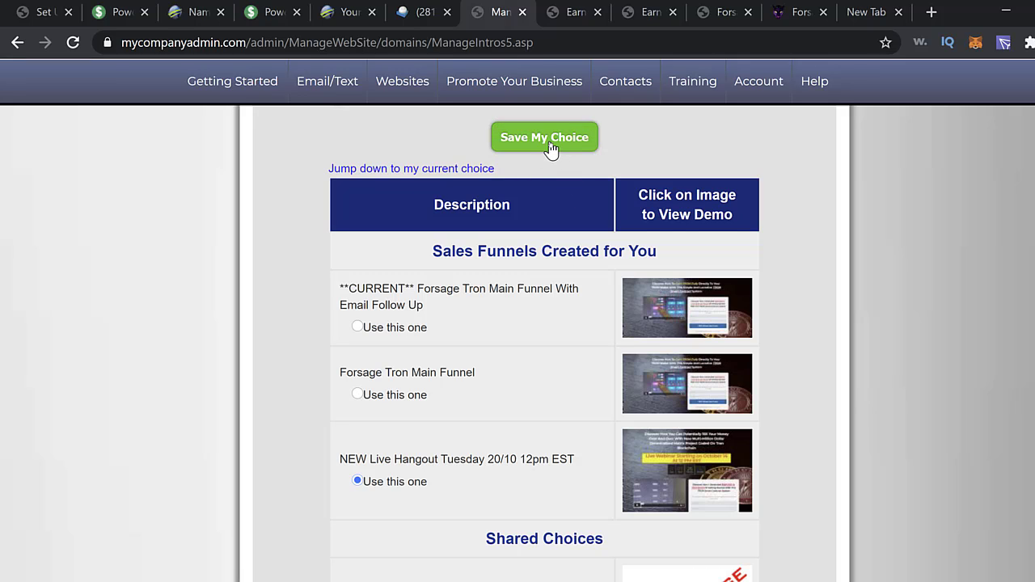
scroll(620, 182, "up", 2)
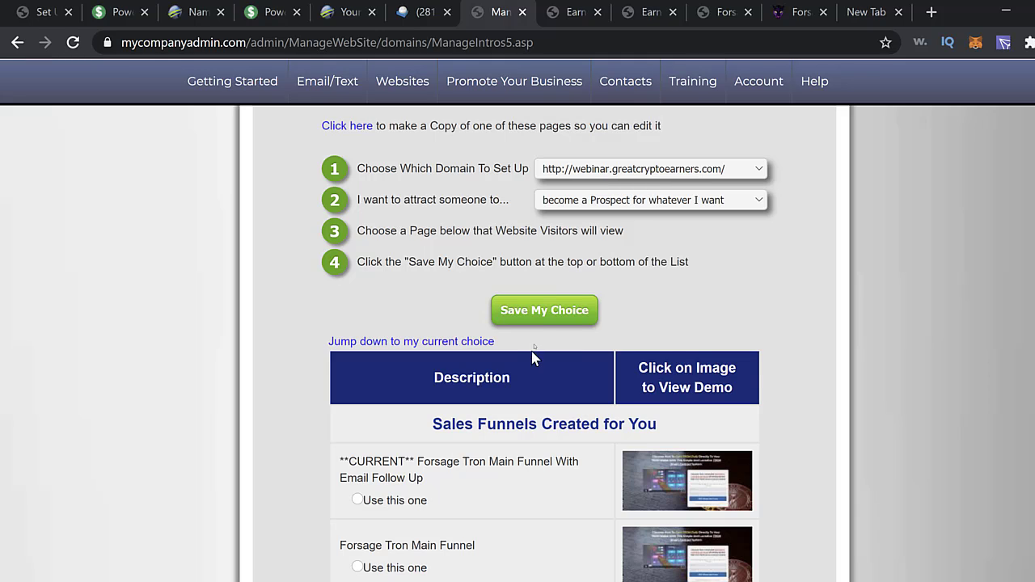
left_click(546, 317)
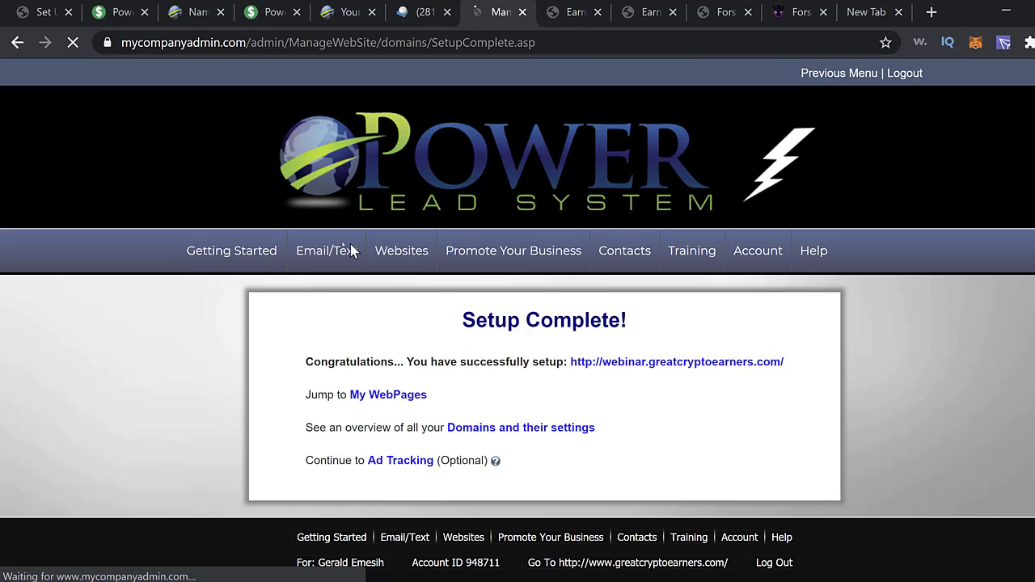
- Review the domain funnel setup list without changing the webinar domain, then return to Getting Started
mouse_move(349, 251)
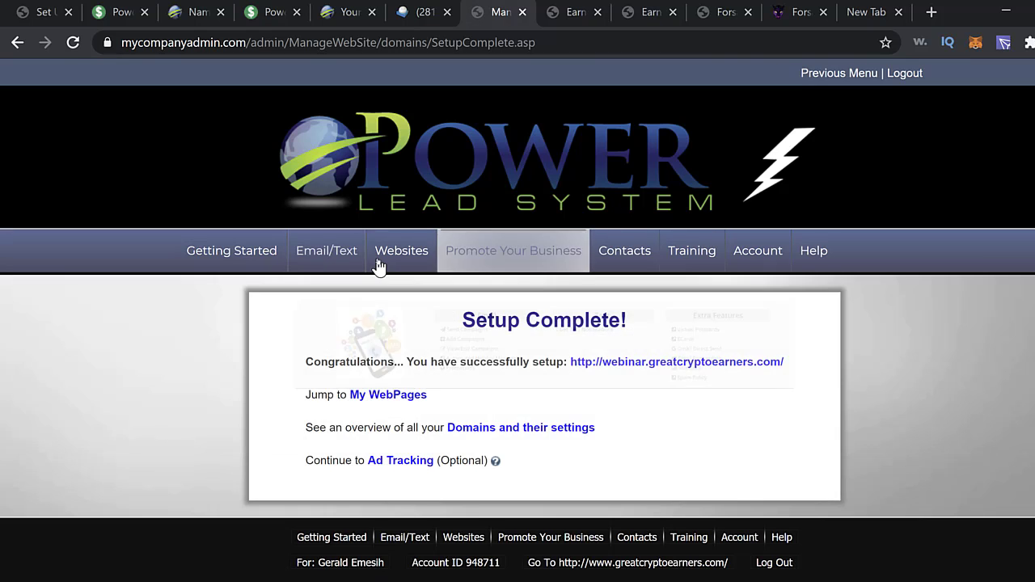
mouse_move(389, 259)
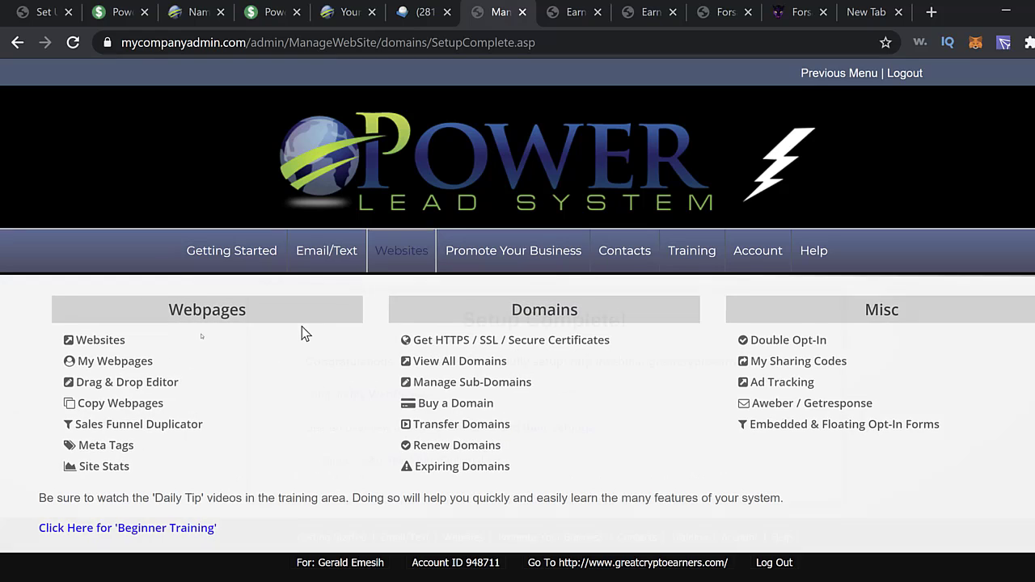
left_click(117, 344)
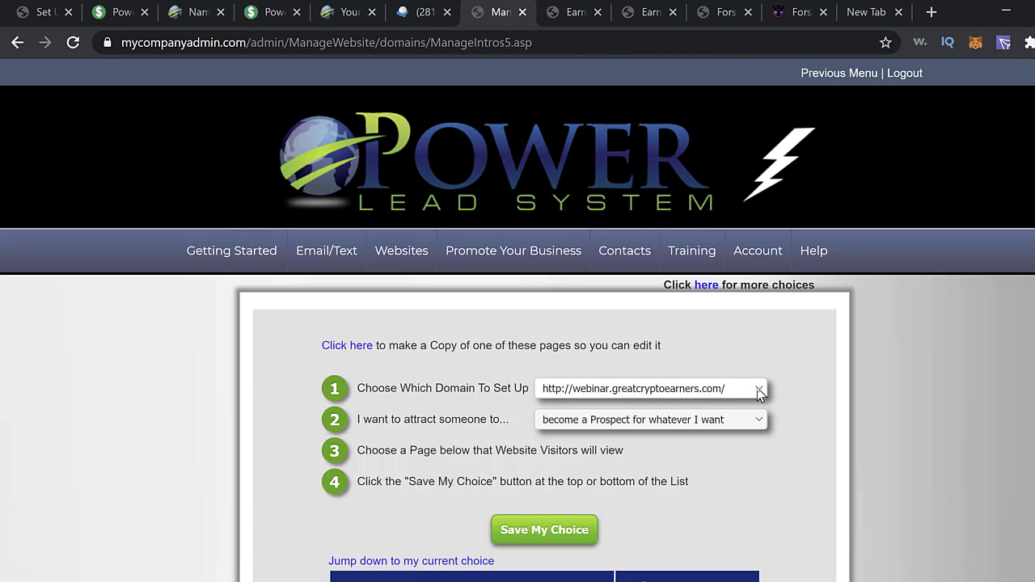
left_click(759, 391)
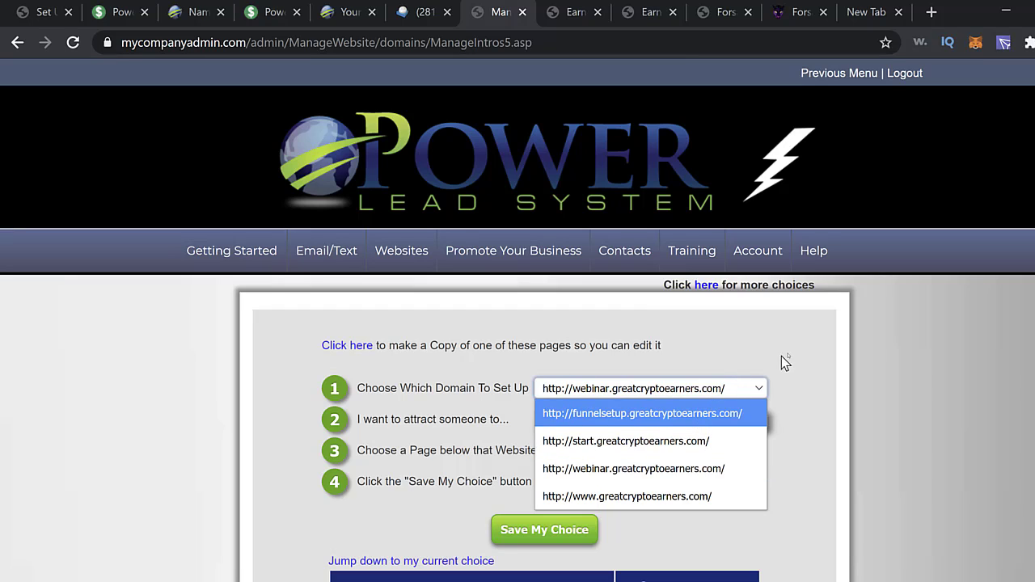
left_click(831, 348)
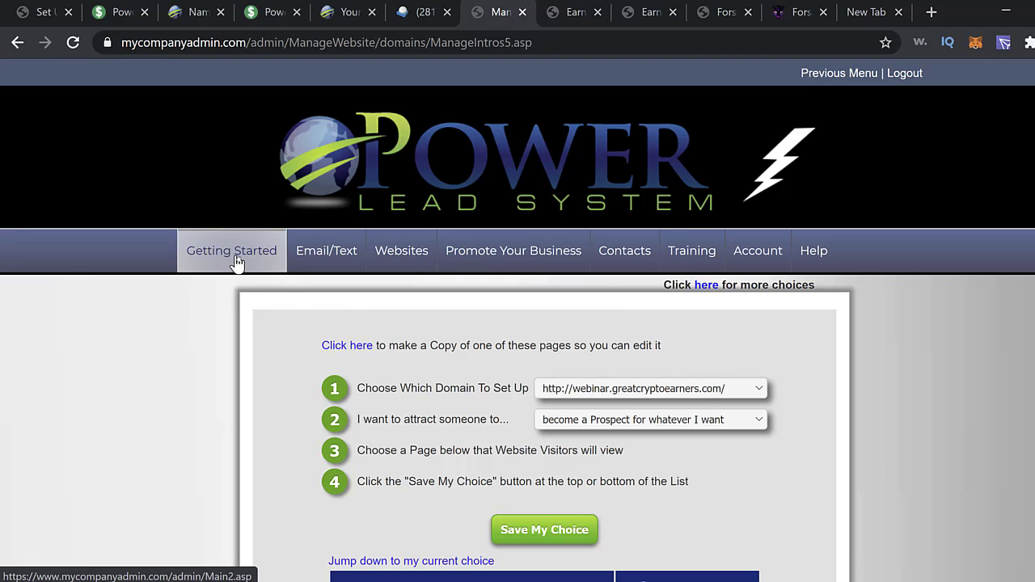
left_click(258, 265)
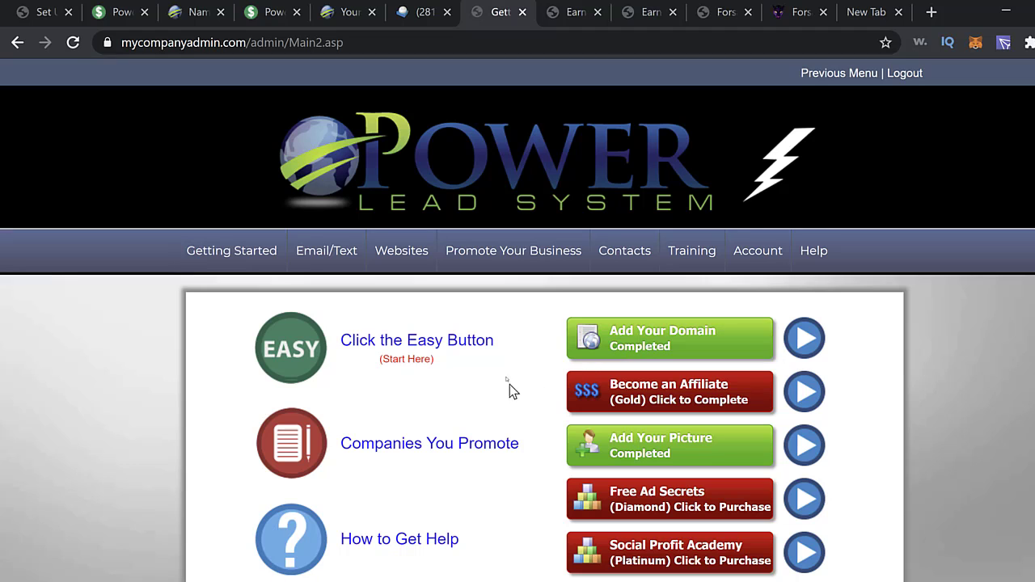
- Go from Getting Started to the Companies You Promote page, which lists Forsage TRON
left_click(446, 260)
scroll(966, 412, "down", 1)
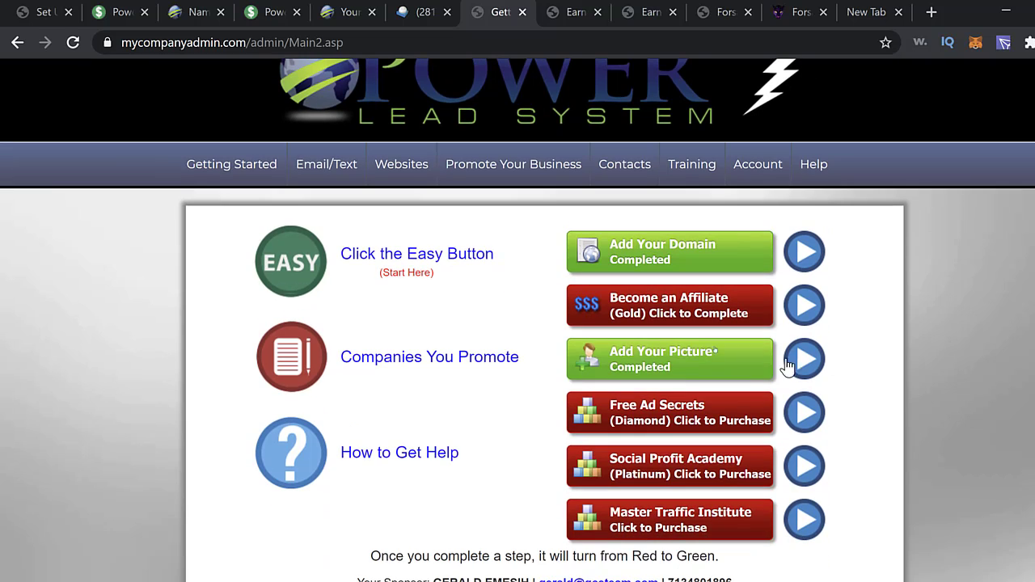
left_click(449, 365)
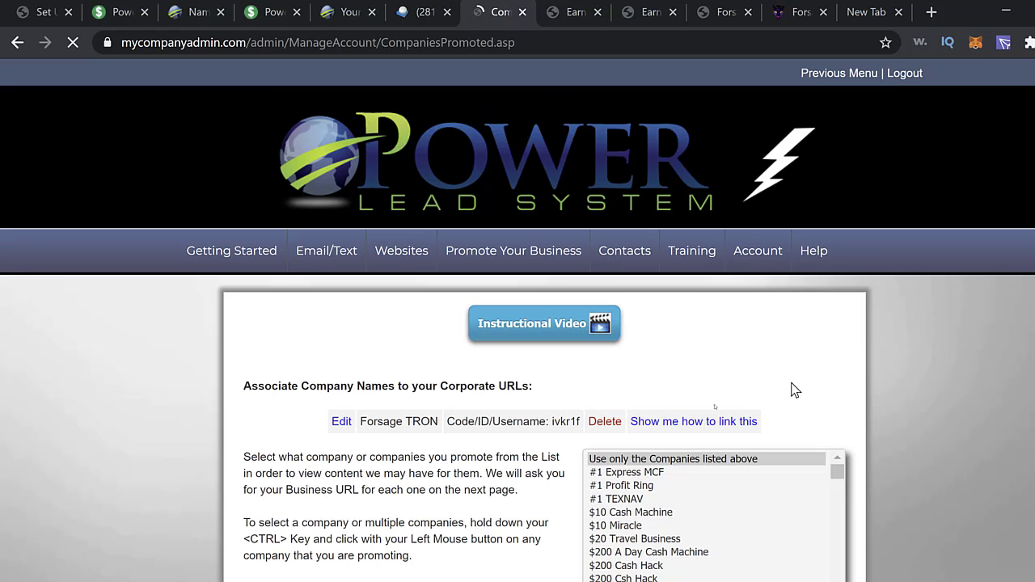
- Delete the existing Forsage TRON entry and browse the company list to the F entries
left_click(607, 424)
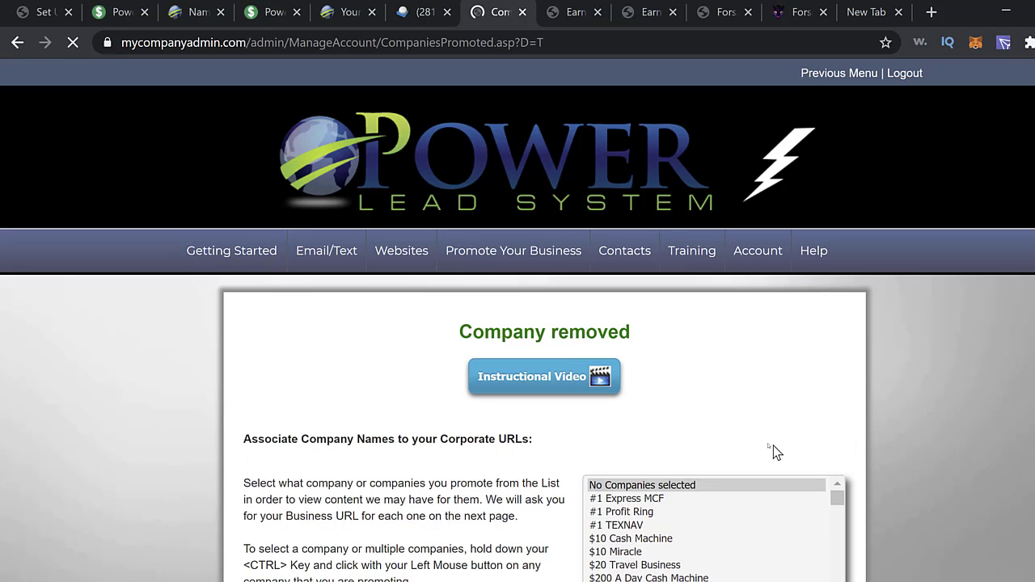
scroll(717, 443, "down", 1)
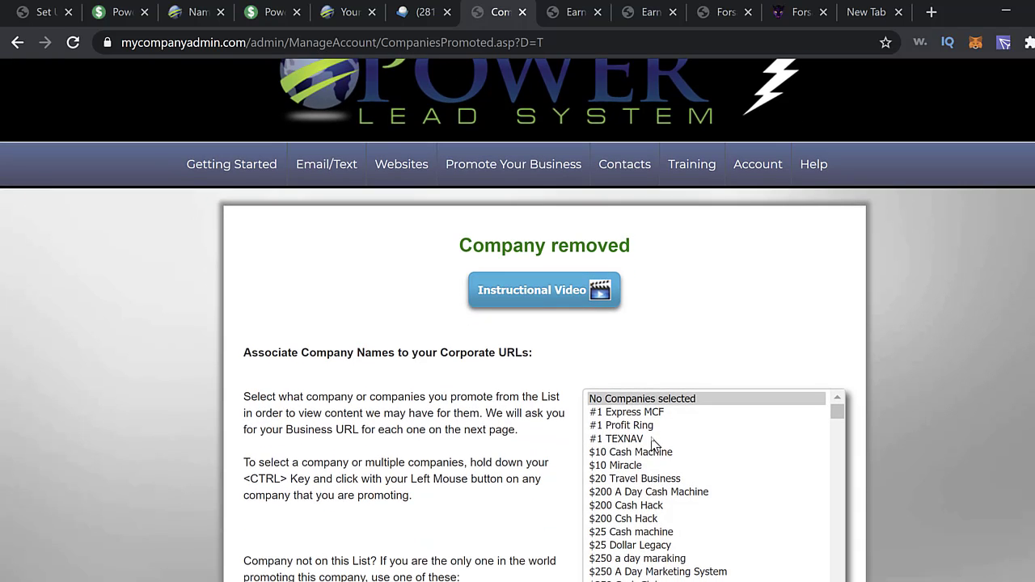
scroll(654, 443, "down", 1)
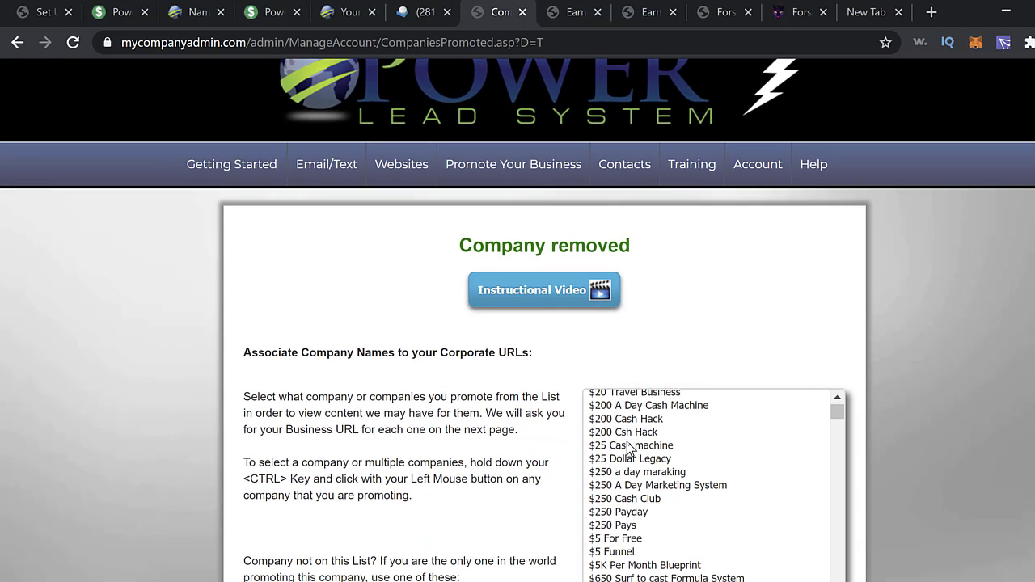
left_click(659, 459)
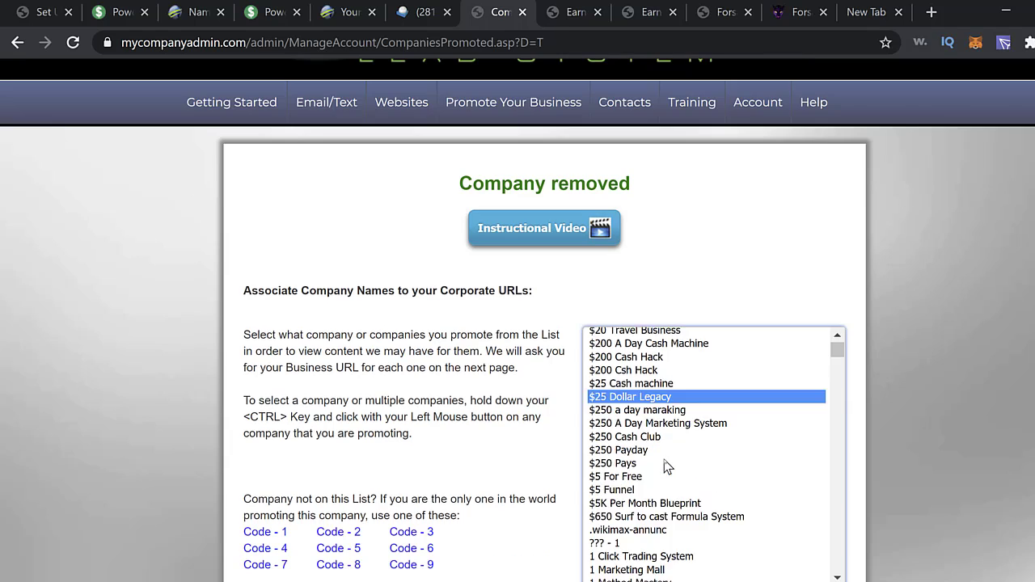
key("f")
scroll(670, 489, "down", 6)
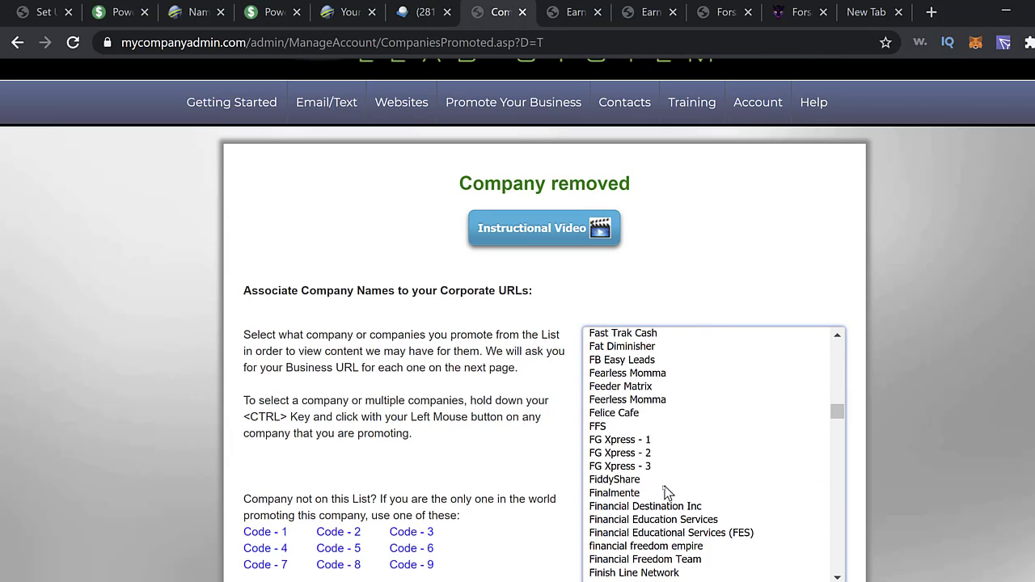
scroll(663, 494, "down", 4)
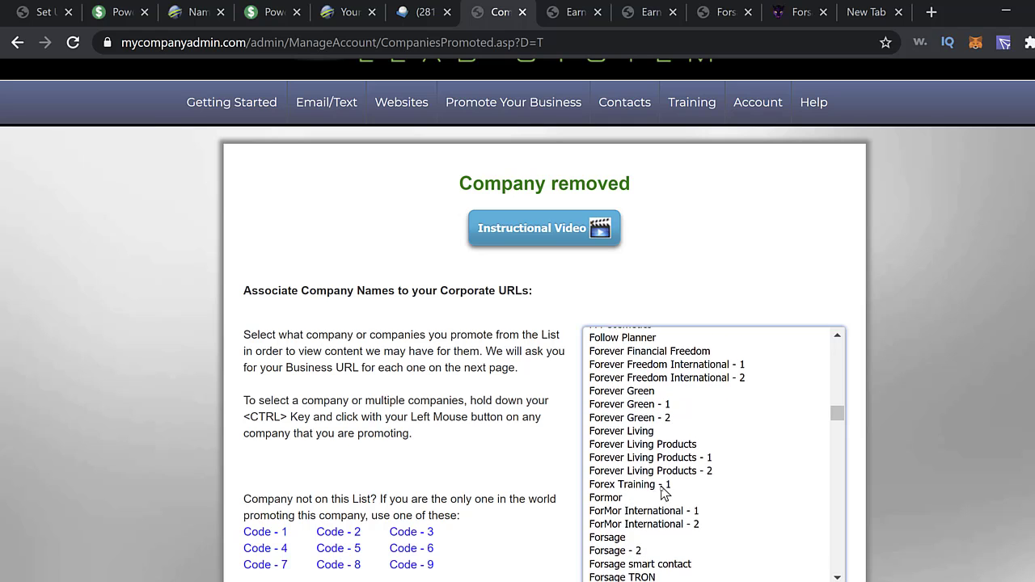
scroll(662, 494, "down", 5)
scroll(652, 493, "down", 7)
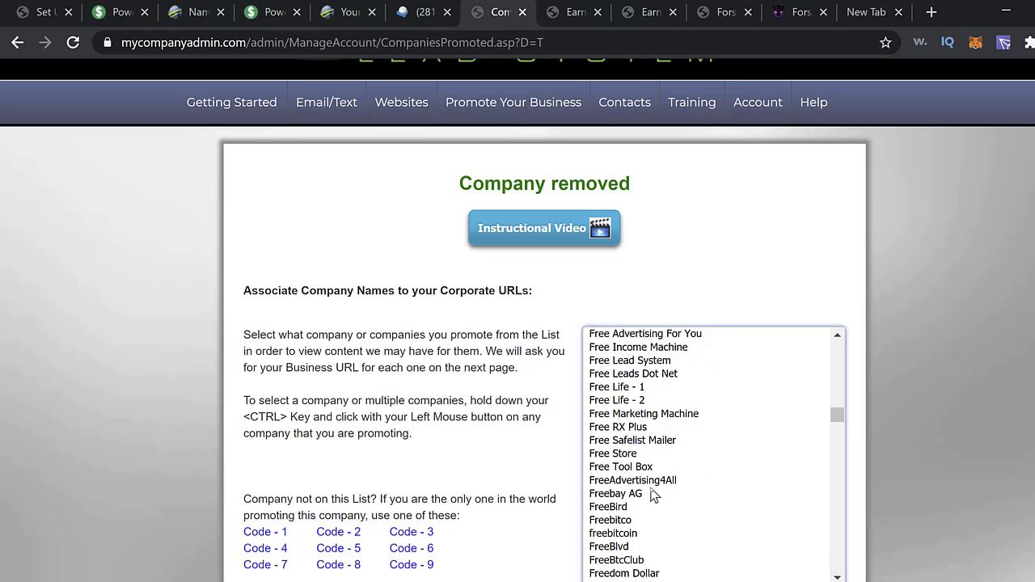
scroll(612, 487, "down", 4)
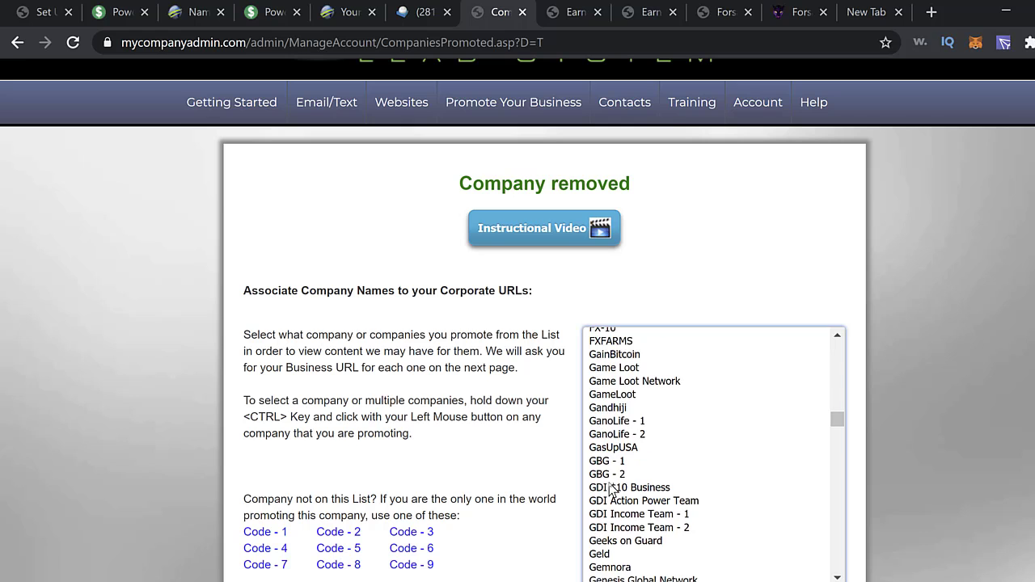
scroll(612, 488, "up", 4)
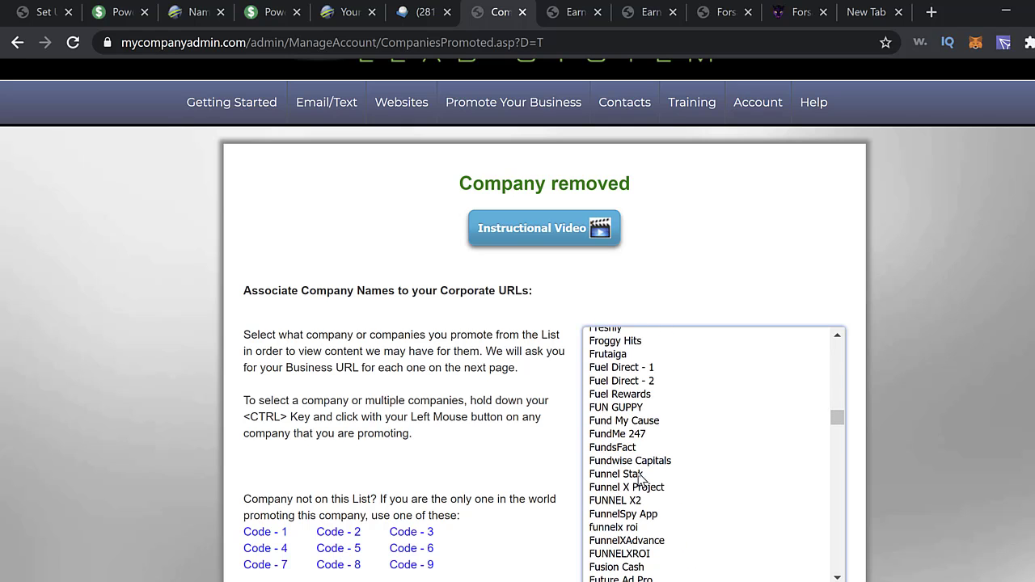
scroll(639, 479, "up", 2)
scroll(658, 462, "up", 3)
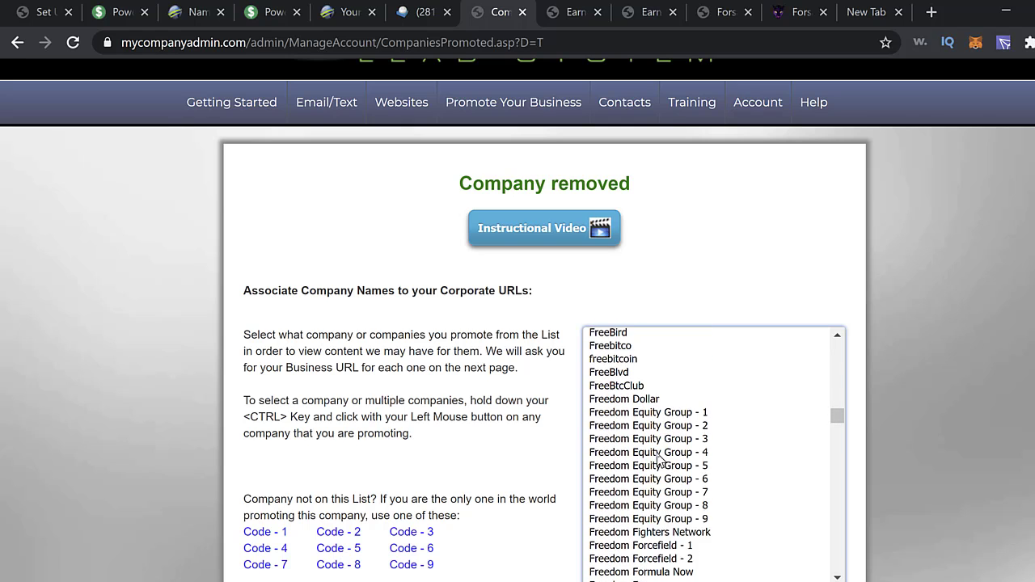
scroll(660, 458, "up", 3)
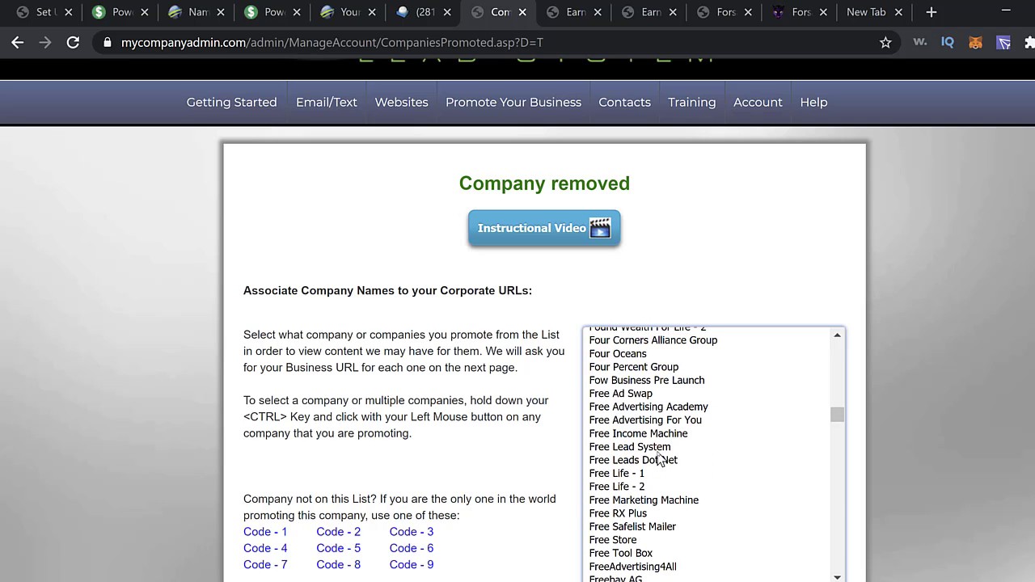
scroll(660, 458, "up", 2)
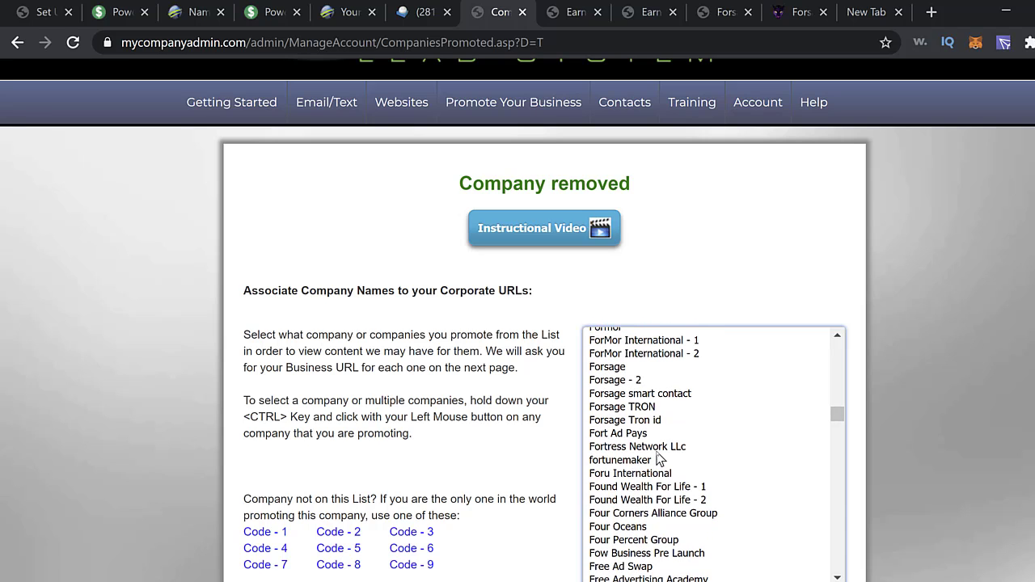
- Select Forsage TRON and save it as a promoted company
left_click(627, 407)
scroll(726, 430, "down", 15)
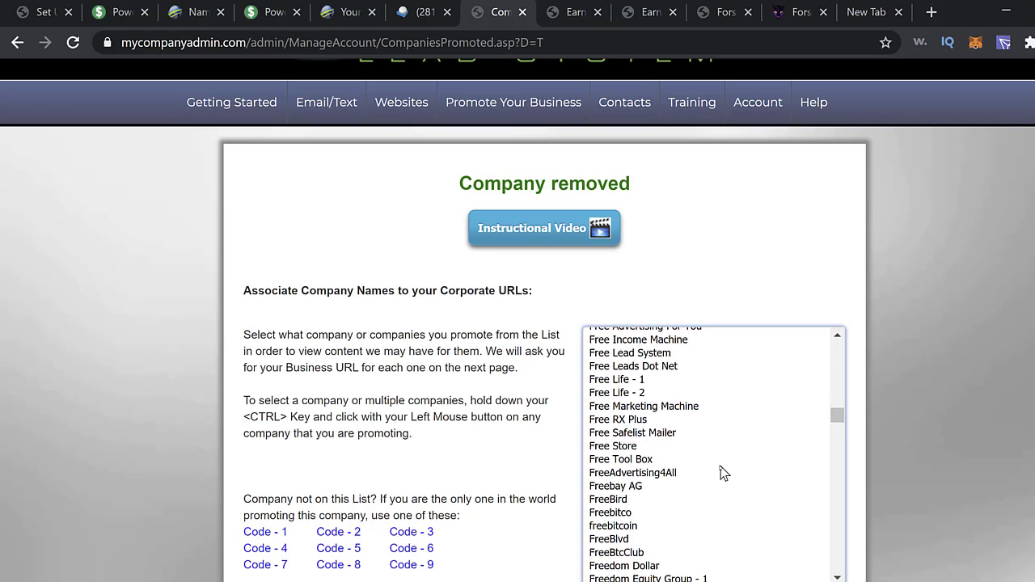
scroll(686, 461, "down", 20)
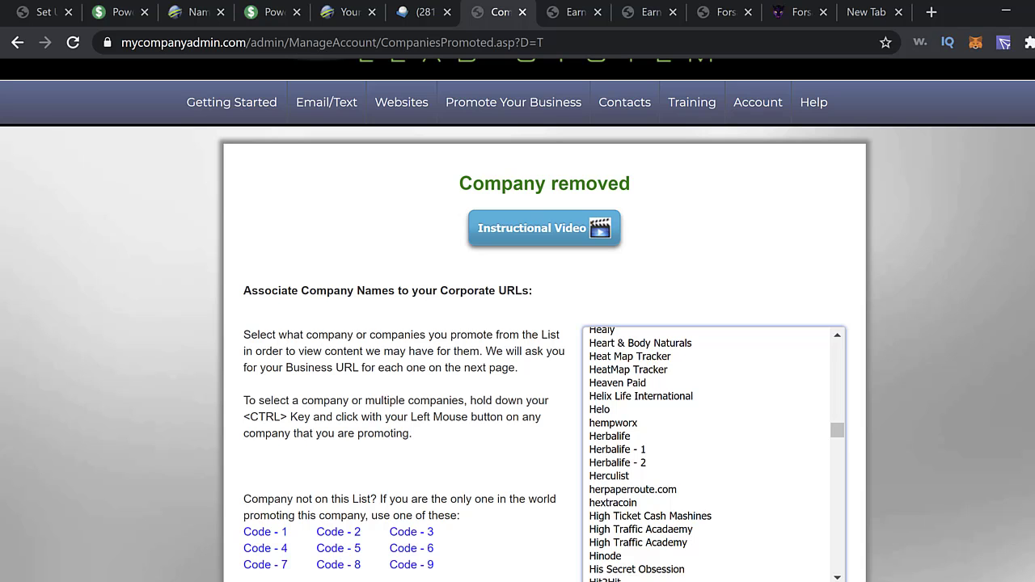
scroll(745, 566, "down", 3)
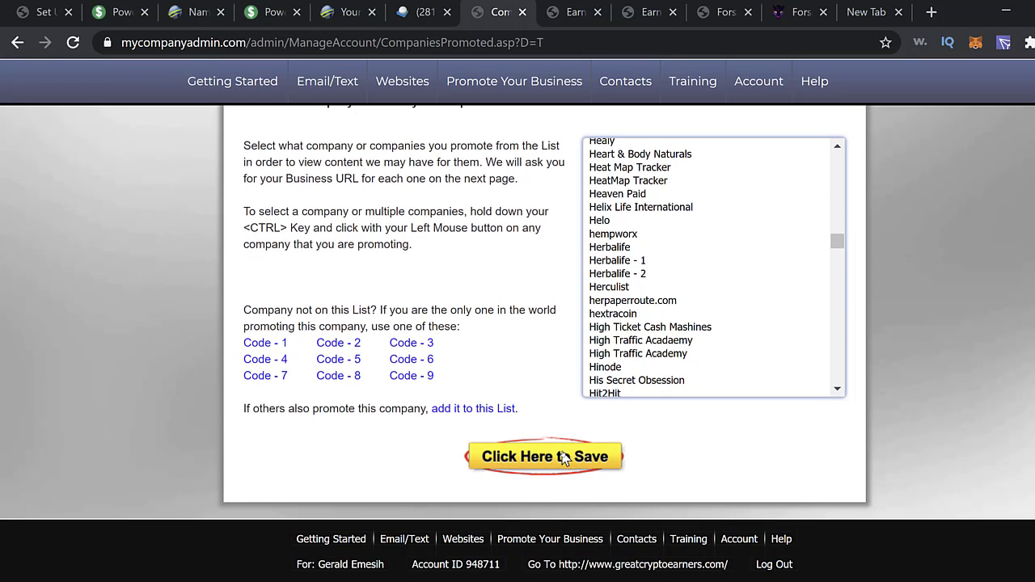
left_click(564, 457)
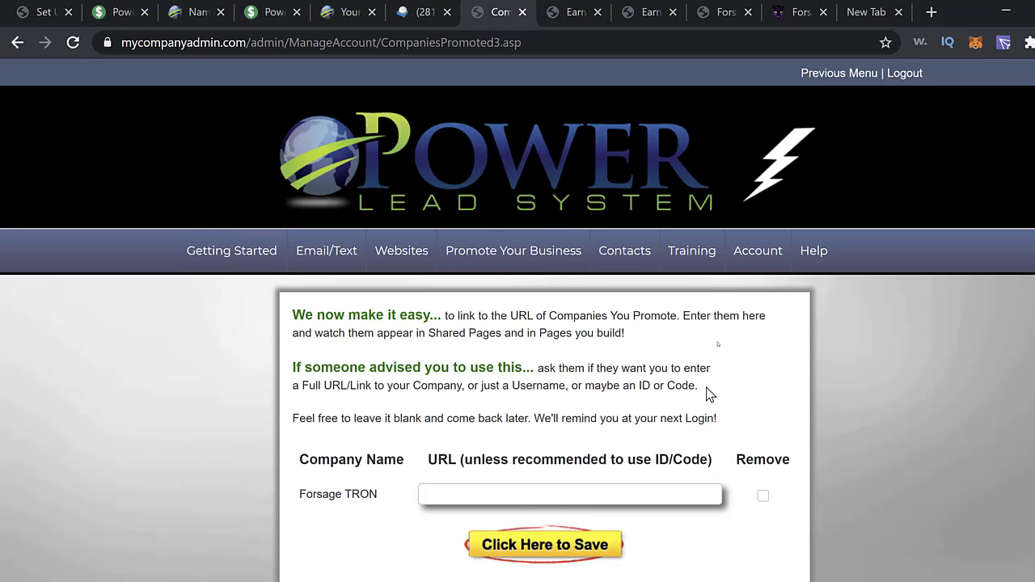
- Copy the affiliate link from the trx.forsage.io dashboard and return to the Companies Promoted page
left_click(801, 17)
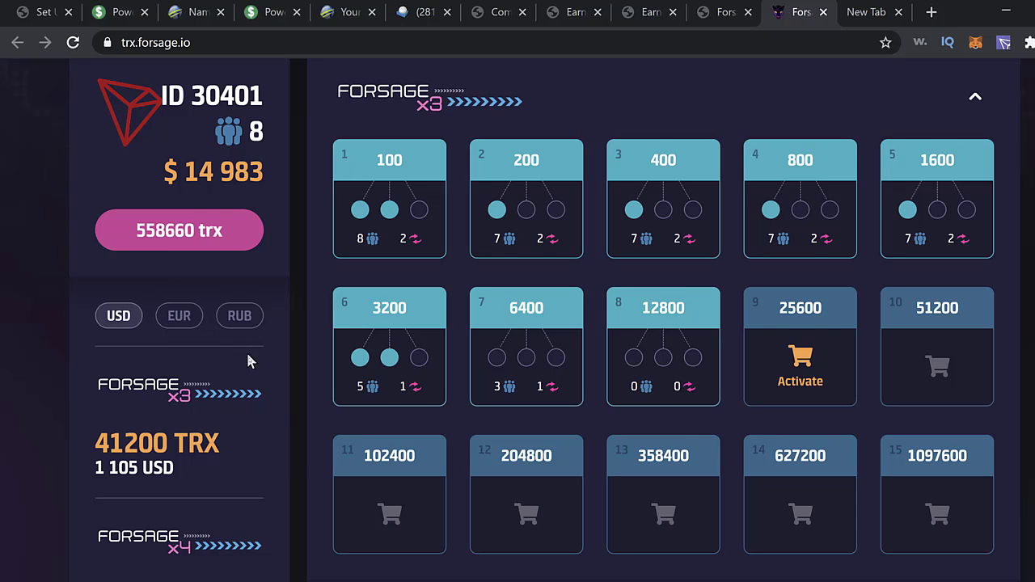
scroll(250, 364, "down", 8)
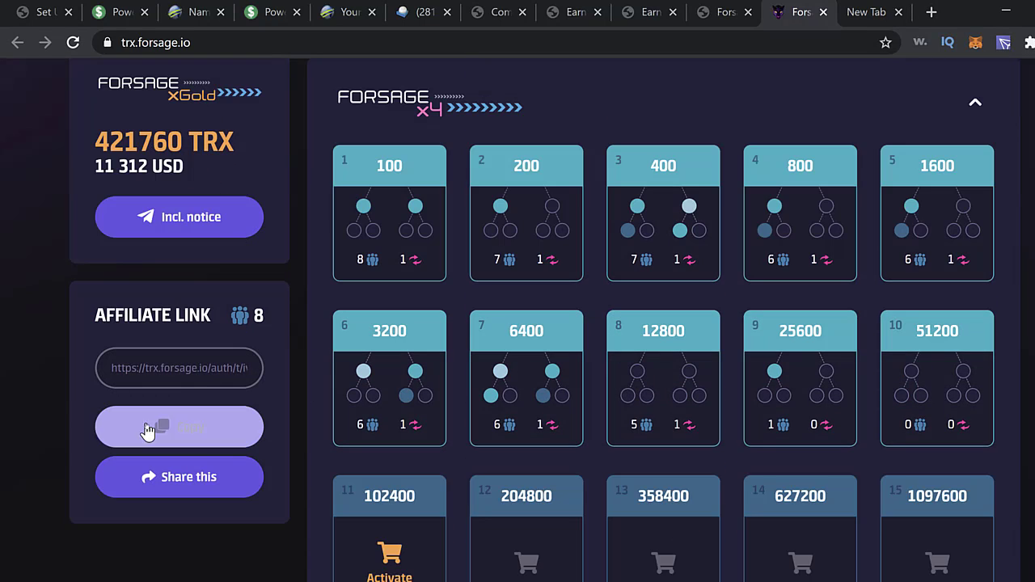
left_click(198, 433)
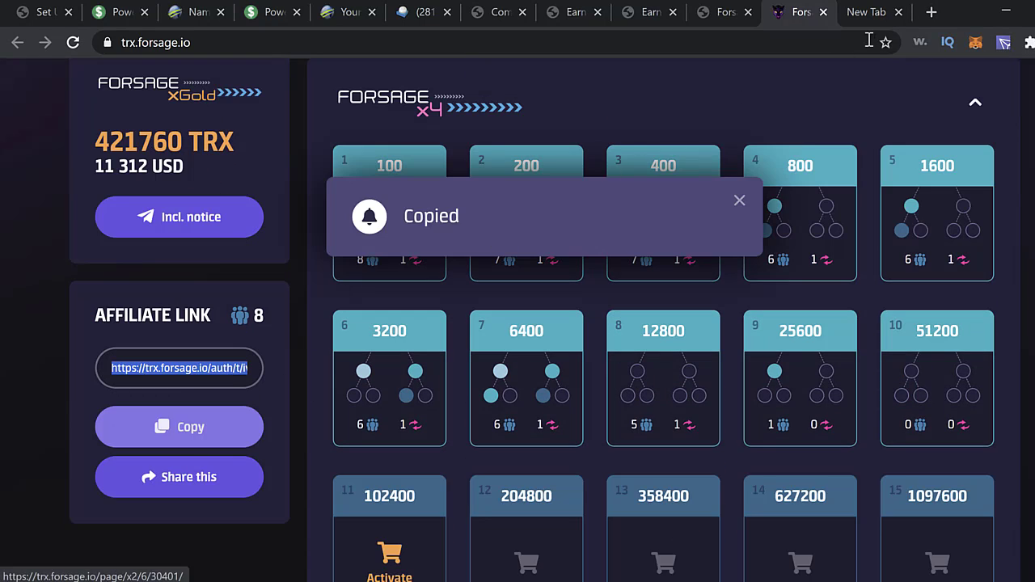
left_click(661, 18)
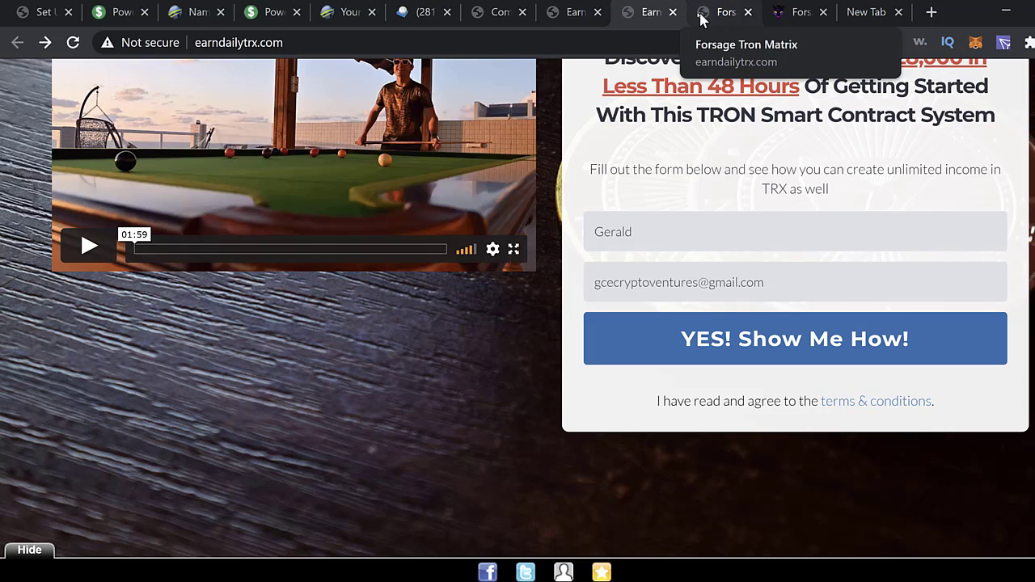
left_click(495, 16)
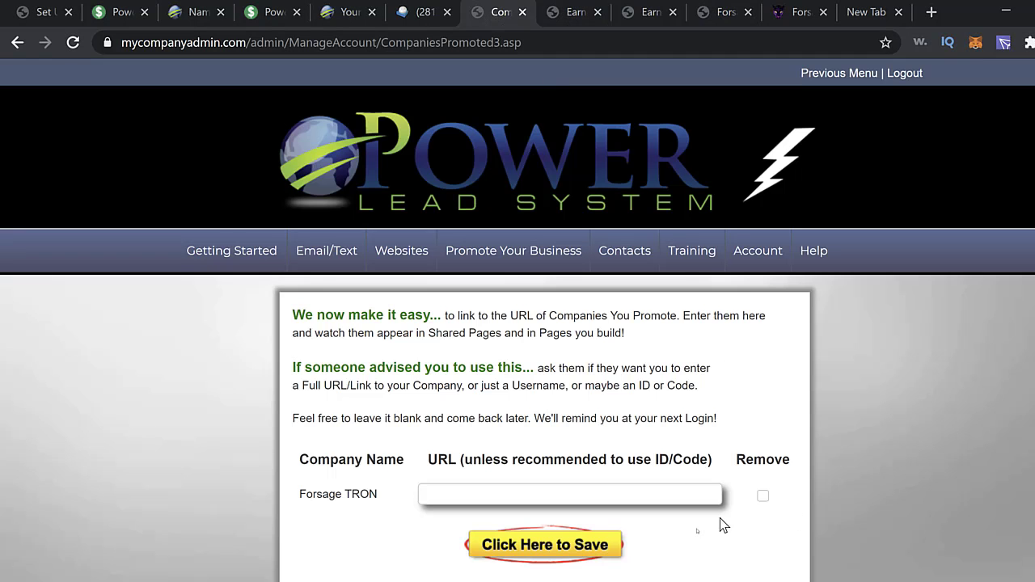
- Paste the Forsage link into the Forsage TRON URL field, trim it to the affiliate code, and save
left_click(523, 499)
left_click(435, 495)
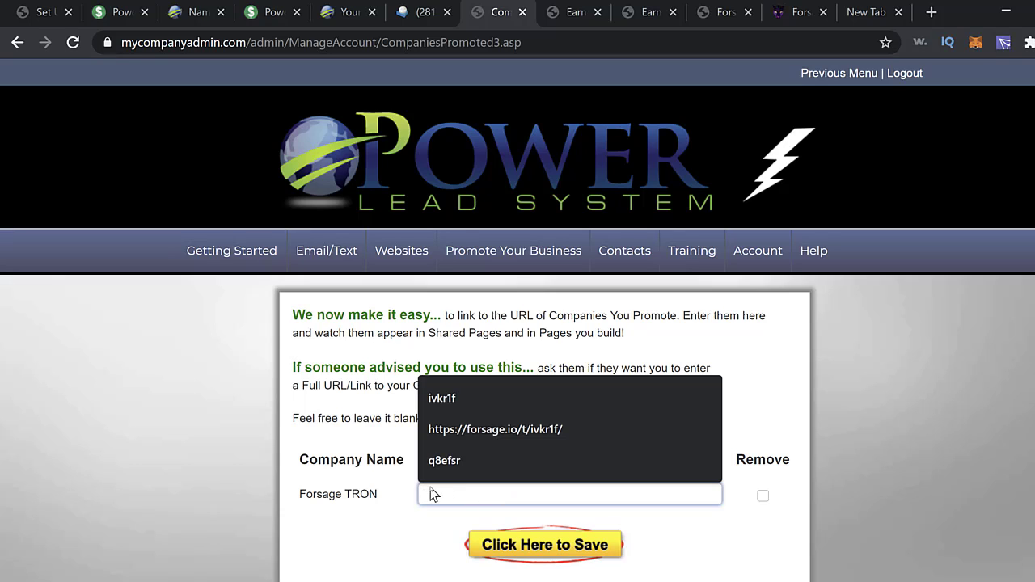
right_click(446, 492)
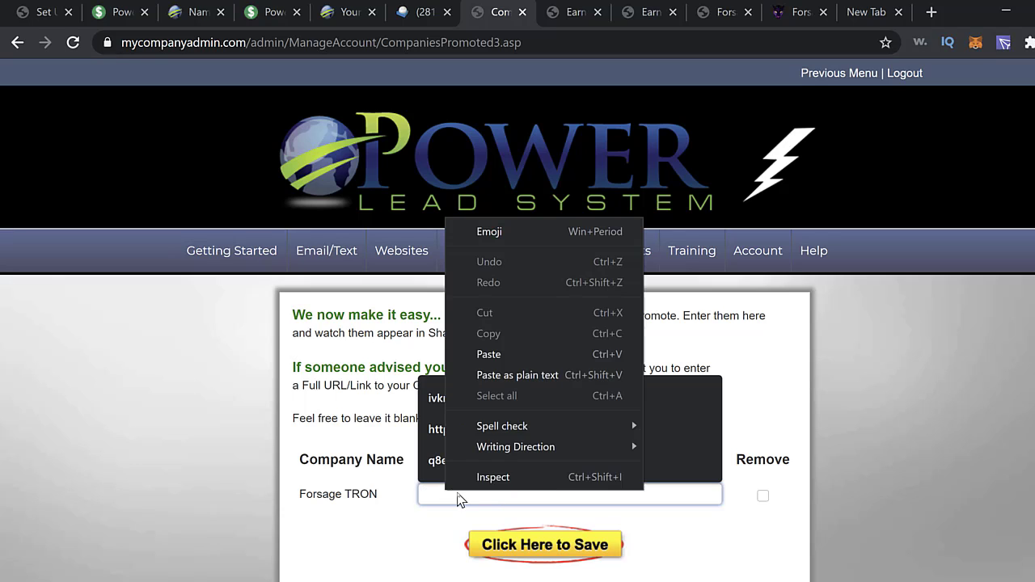
left_click(489, 354)
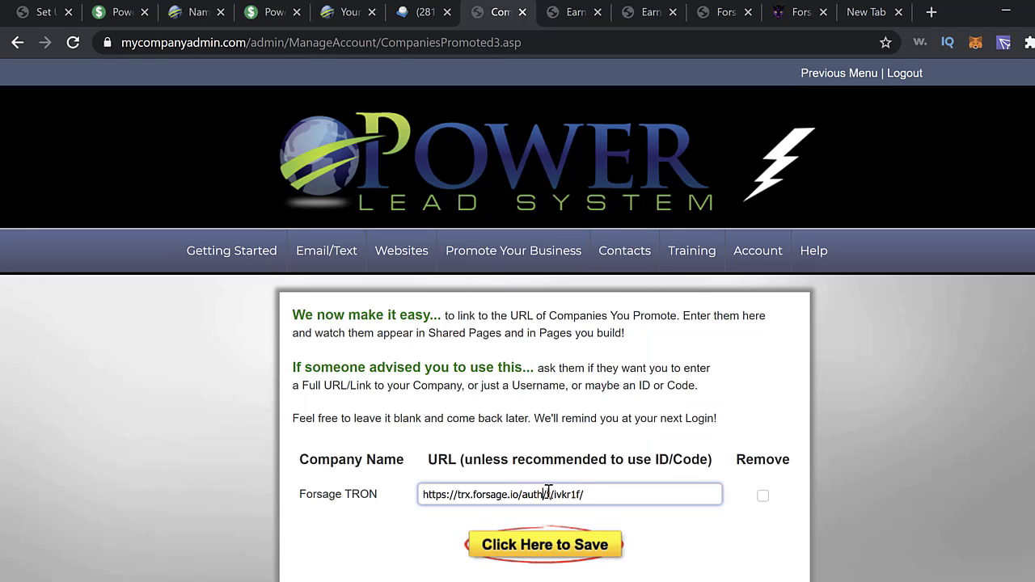
left_click_drag(542, 491, 391, 498)
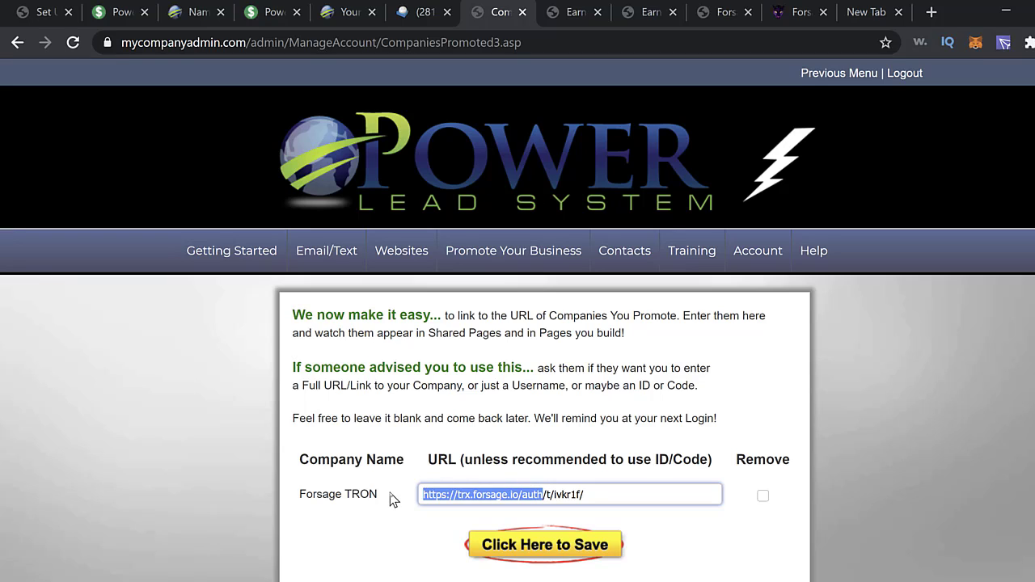
key("Delete")
key("Delete")
key("Delete")
key("Delete")
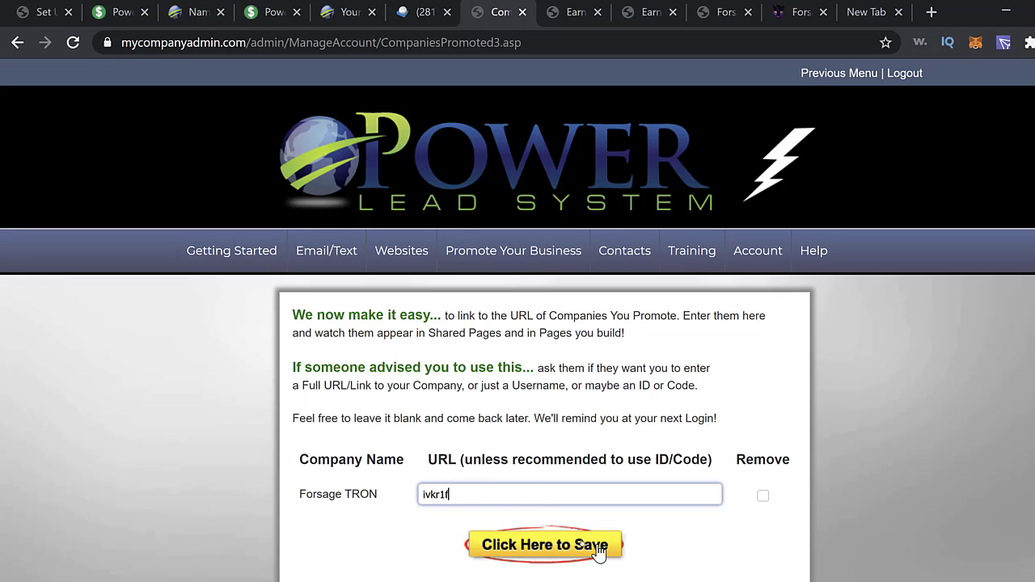
left_click(555, 549)
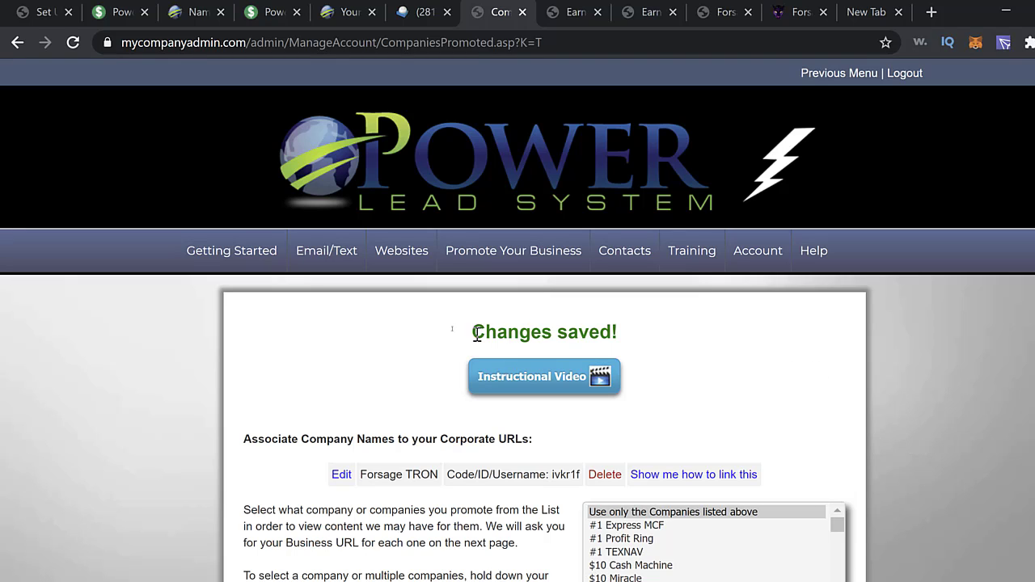
left_click(253, 260)
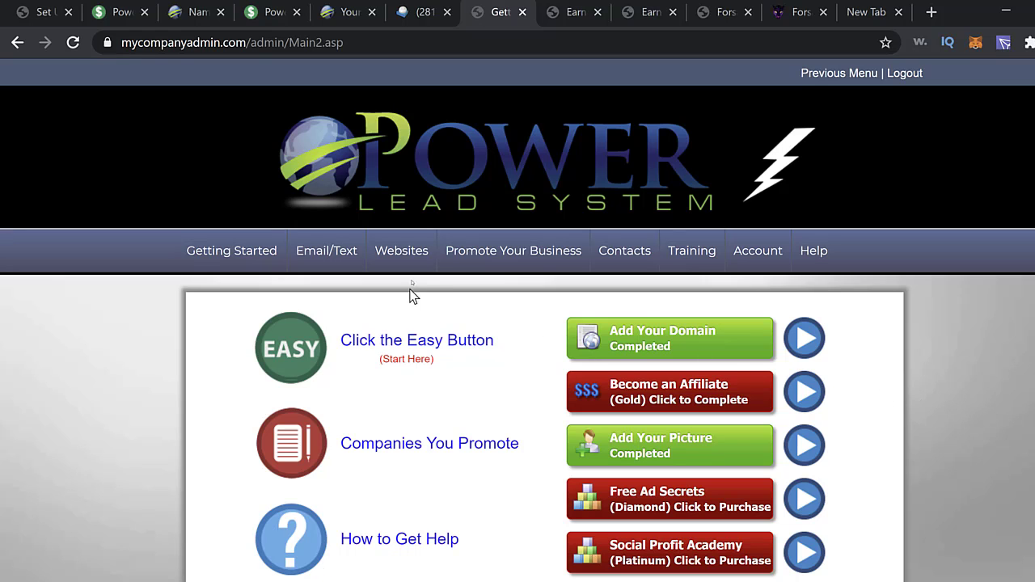
mouse_move(414, 267)
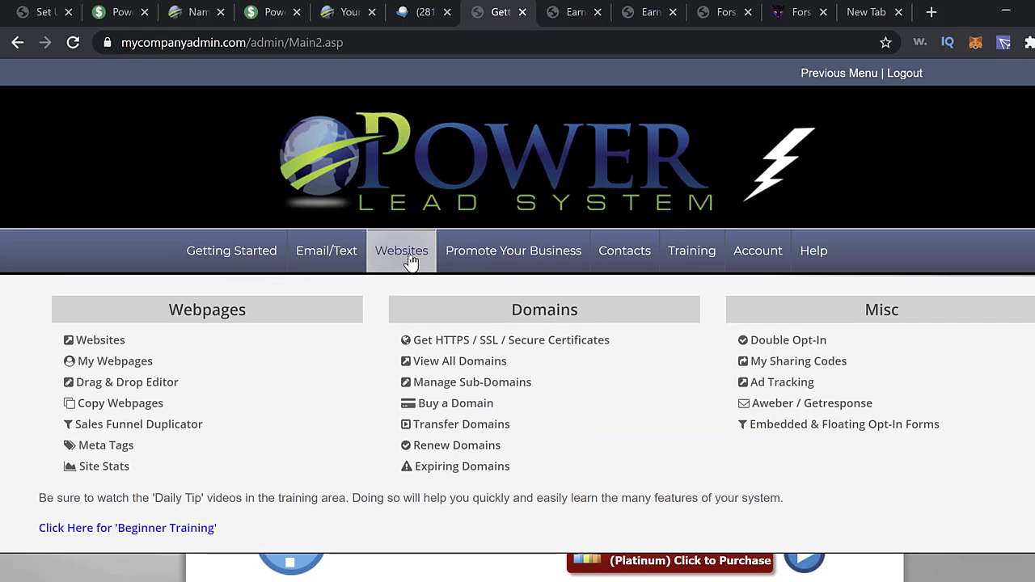
left_click(410, 260)
left_click(643, 389)
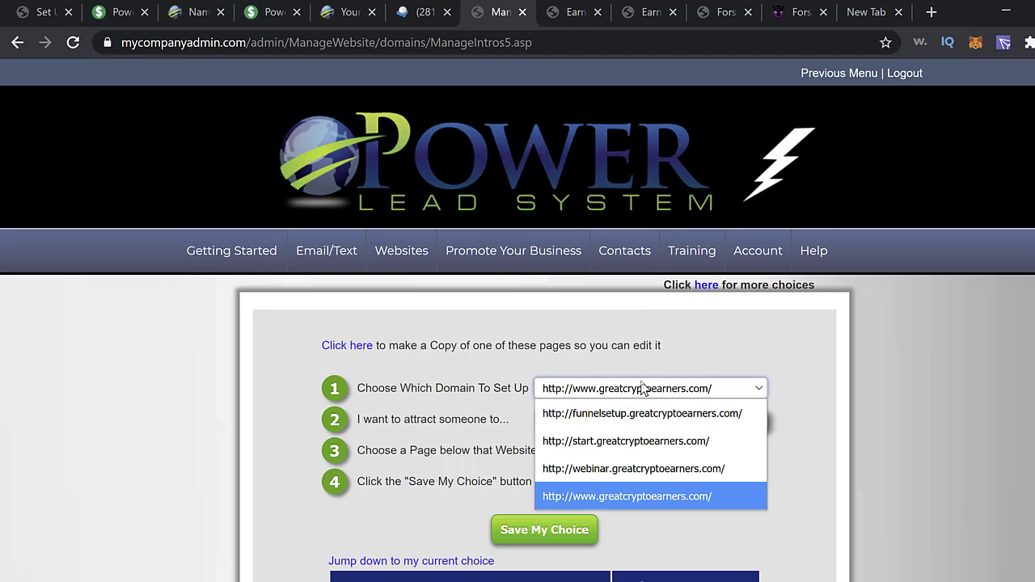
left_click(645, 496)
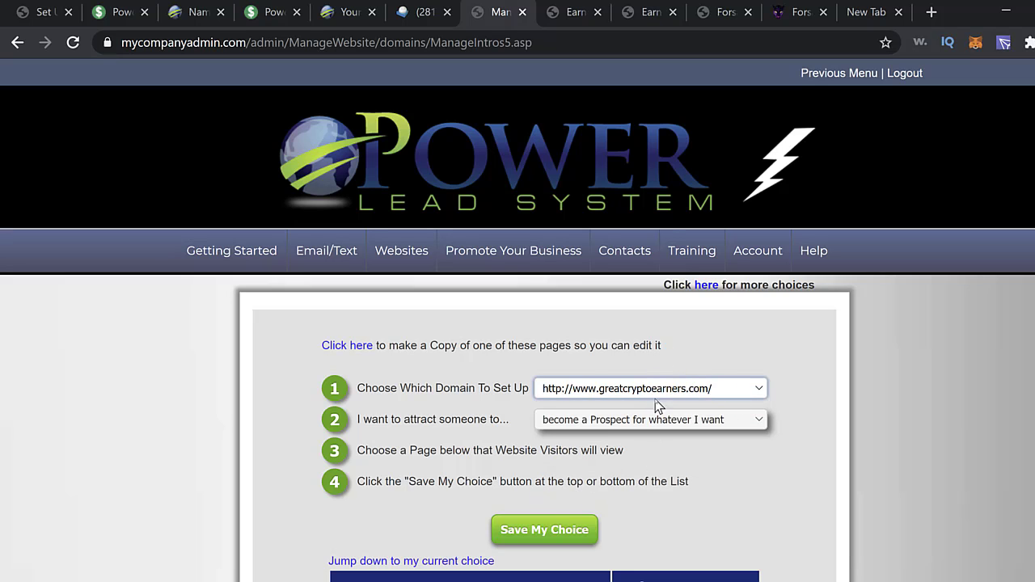
scroll(741, 453, "down", 4)
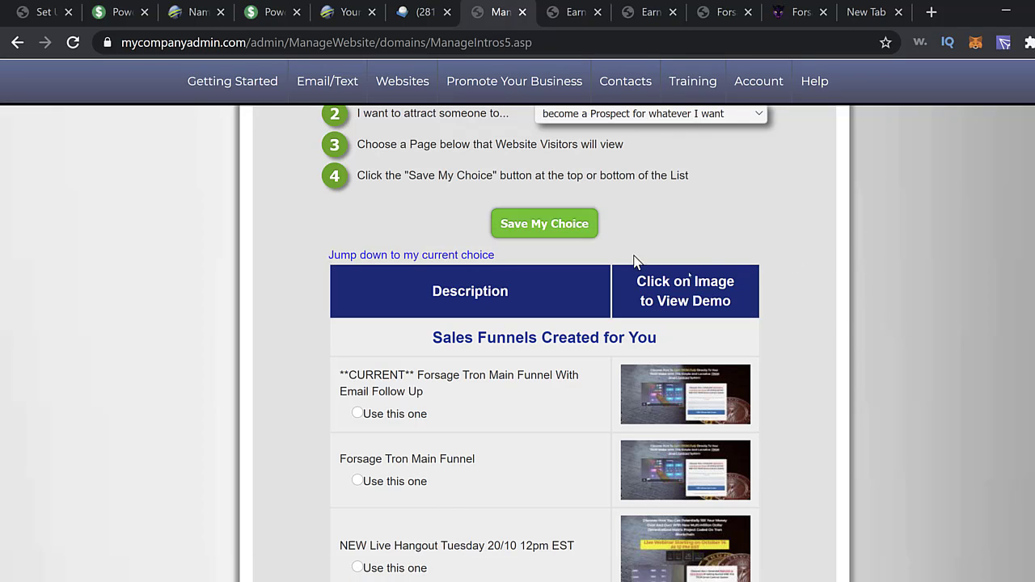
scroll(850, 411, "down", 5)
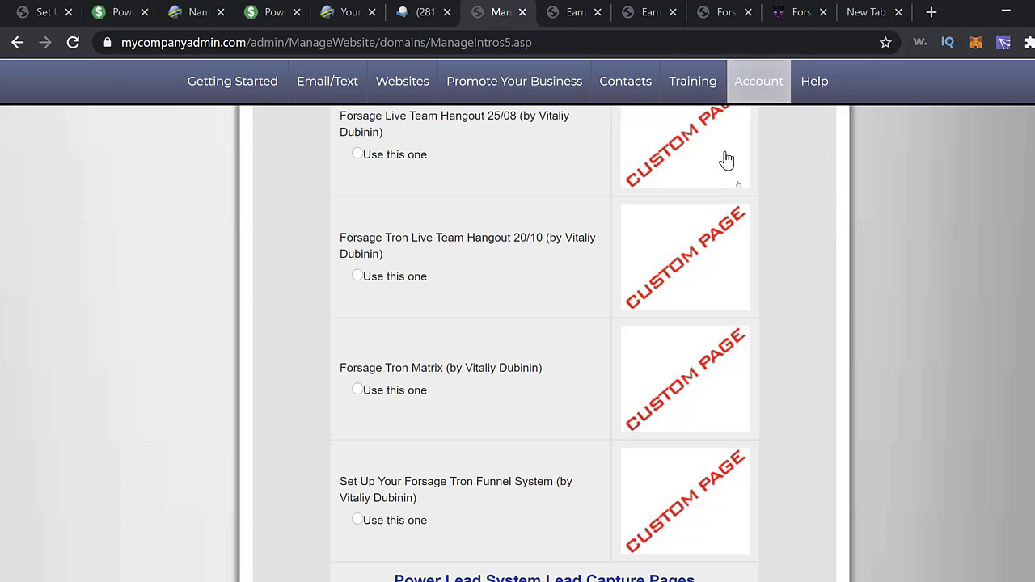
scroll(871, 316, "up", 5)
scroll(862, 318, "down", 1)
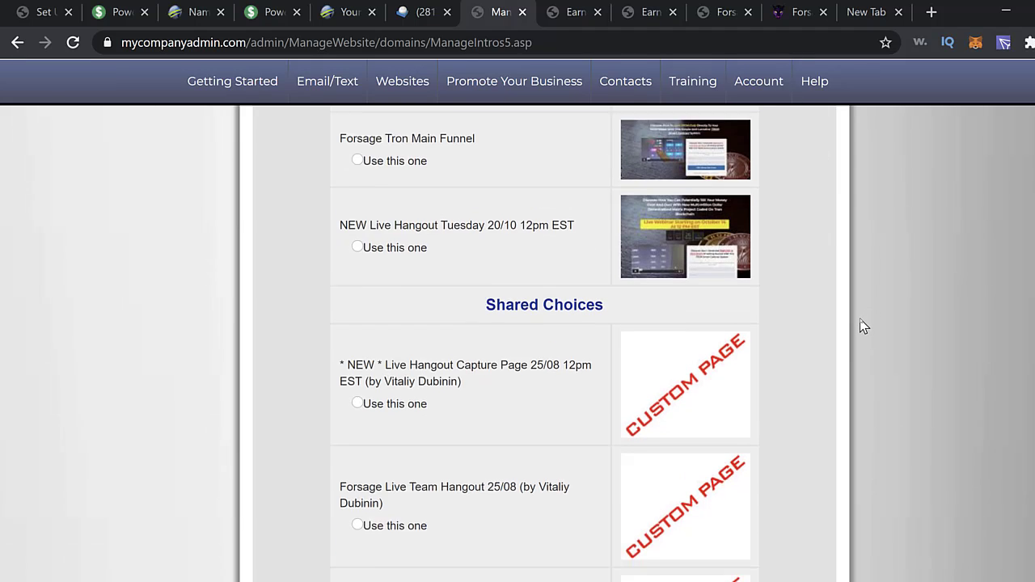
scroll(862, 320, "up", 7)
scroll(859, 321, "down", 4)
scroll(858, 328, "down", 1)
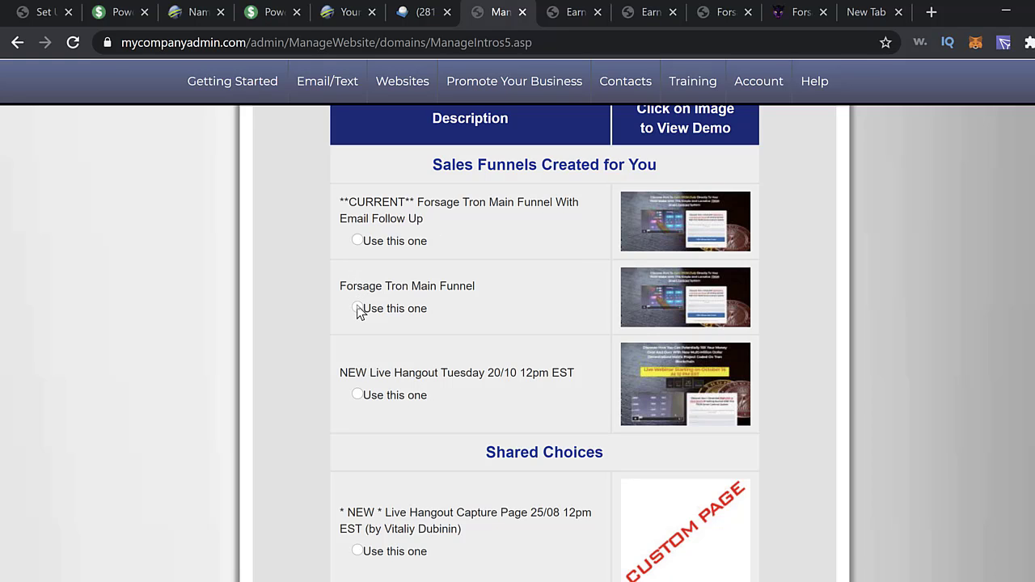
scroll(878, 412, "down", 20)
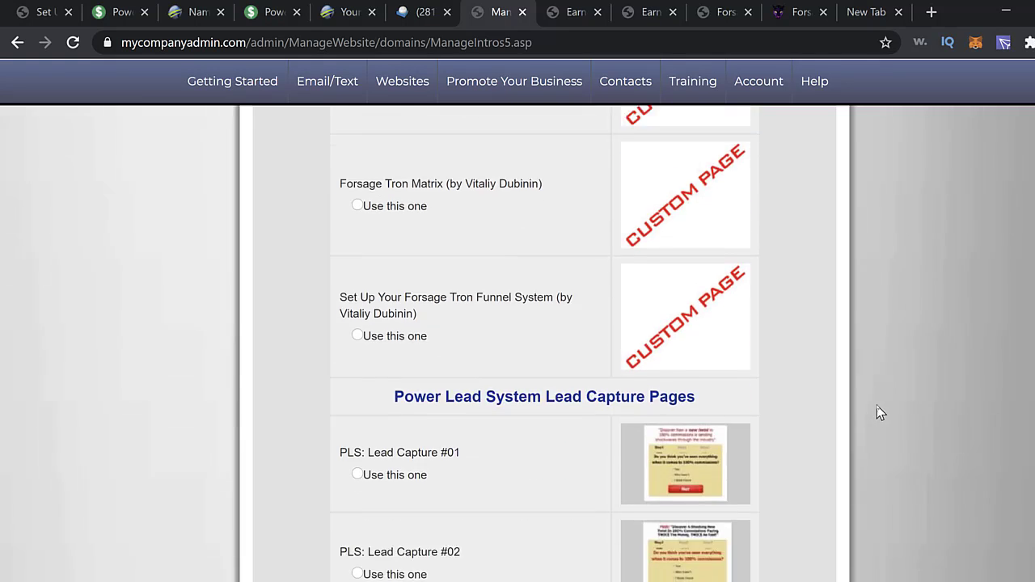
scroll(849, 439, "down", 15)
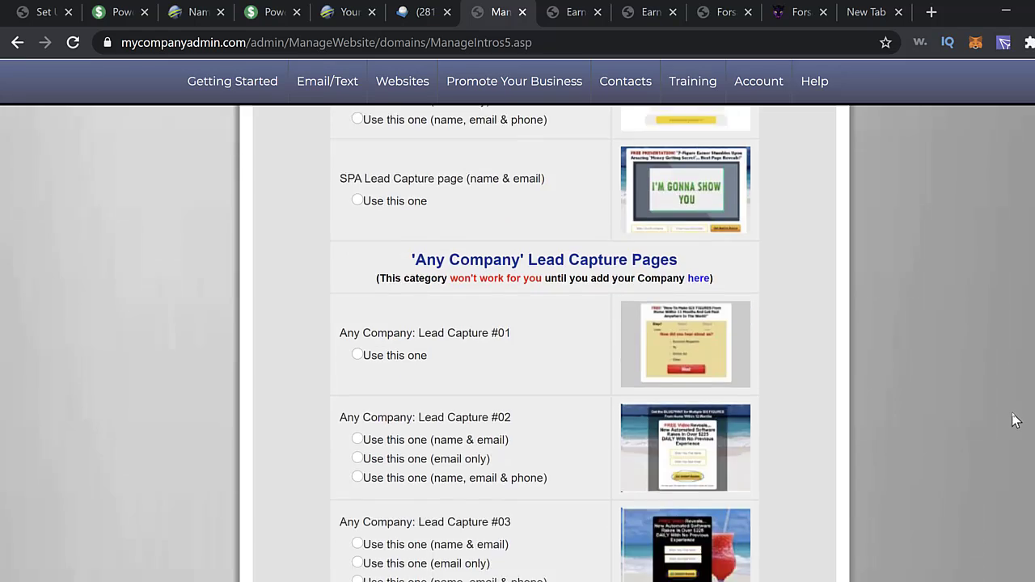
scroll(980, 506, "down", 15)
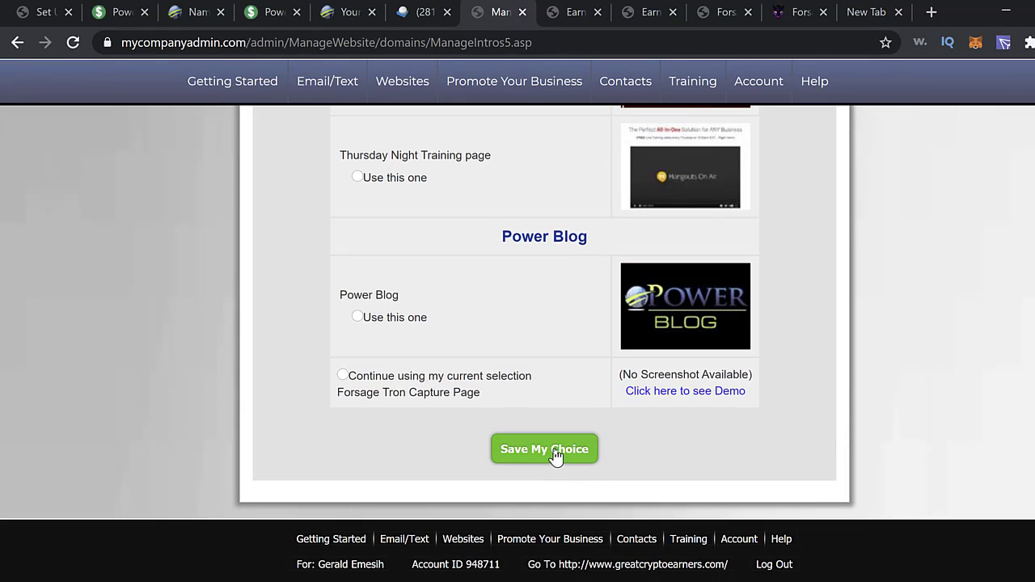
left_click(556, 454)
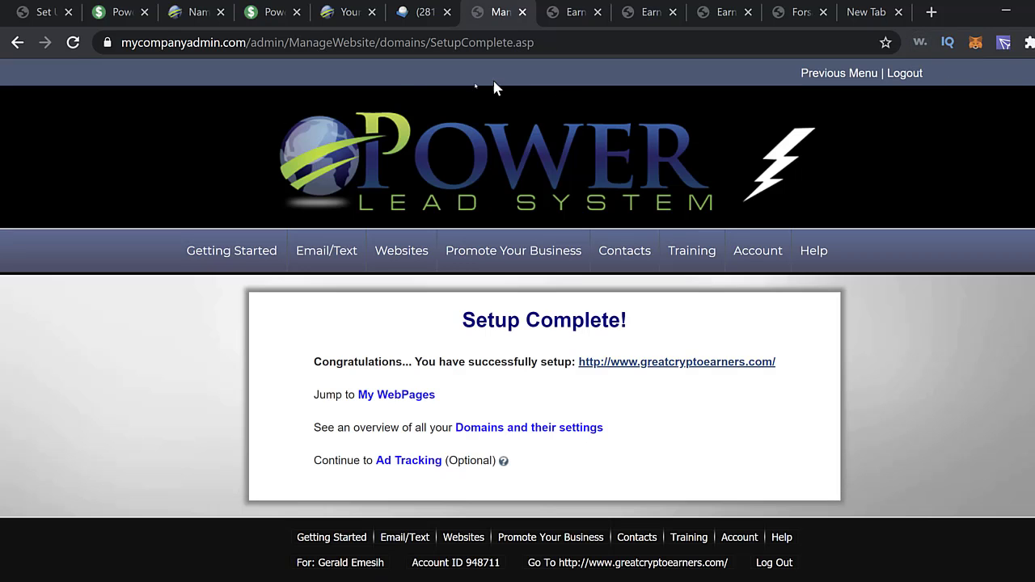
- Open greatcryptoearners.com in a new tab, pass the opt-in form, and enter the captcha code
left_click(694, 362)
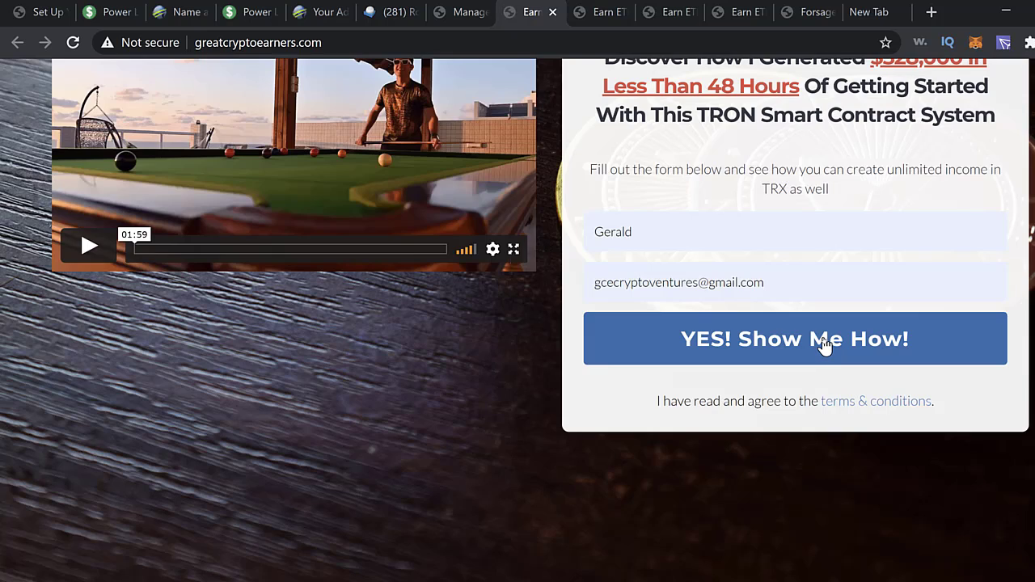
left_click(823, 343)
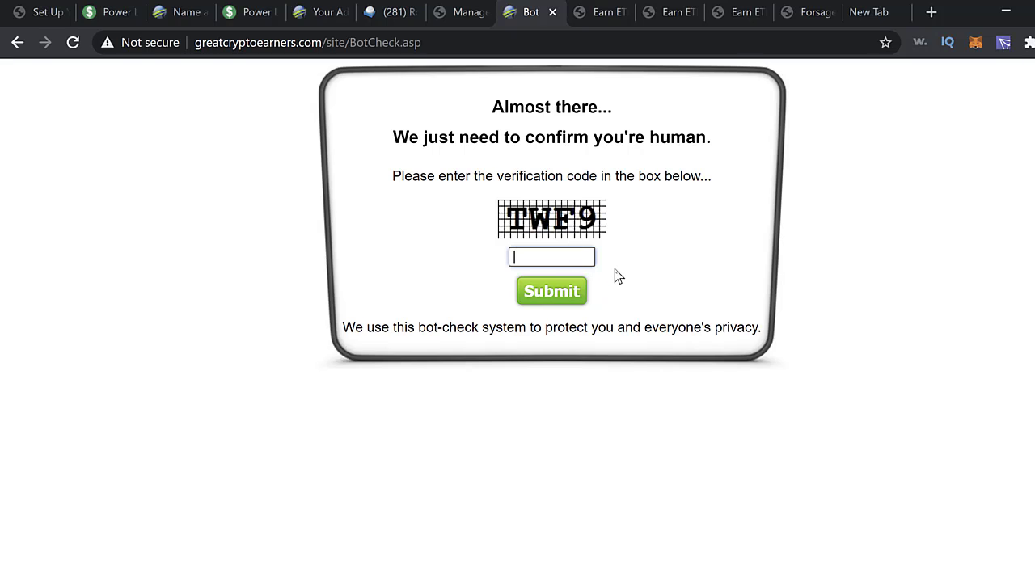
type("TWF9")
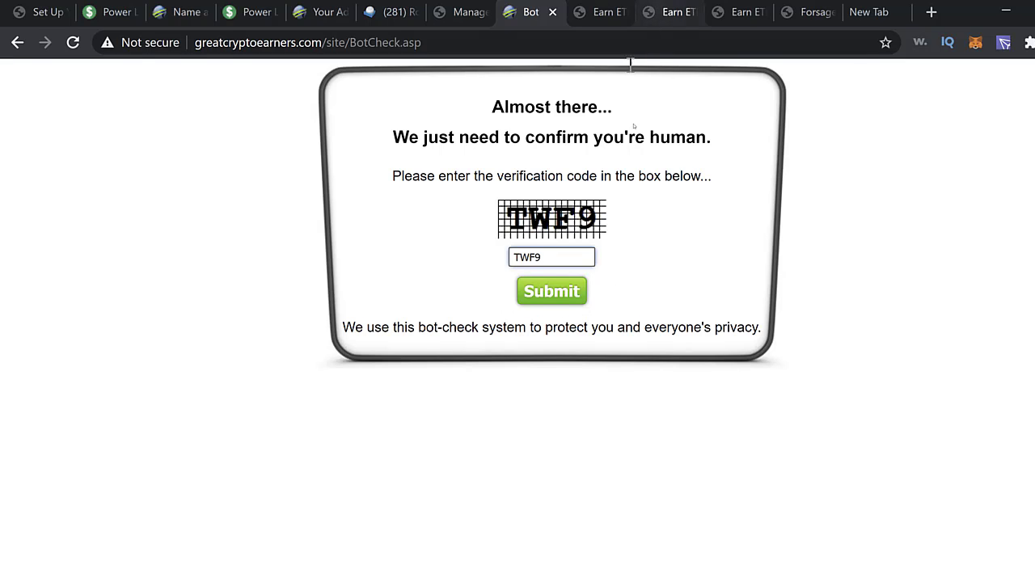
- Submit the bot check and scroll the landing page down to the Click Here To Get Started button
left_click(564, 302)
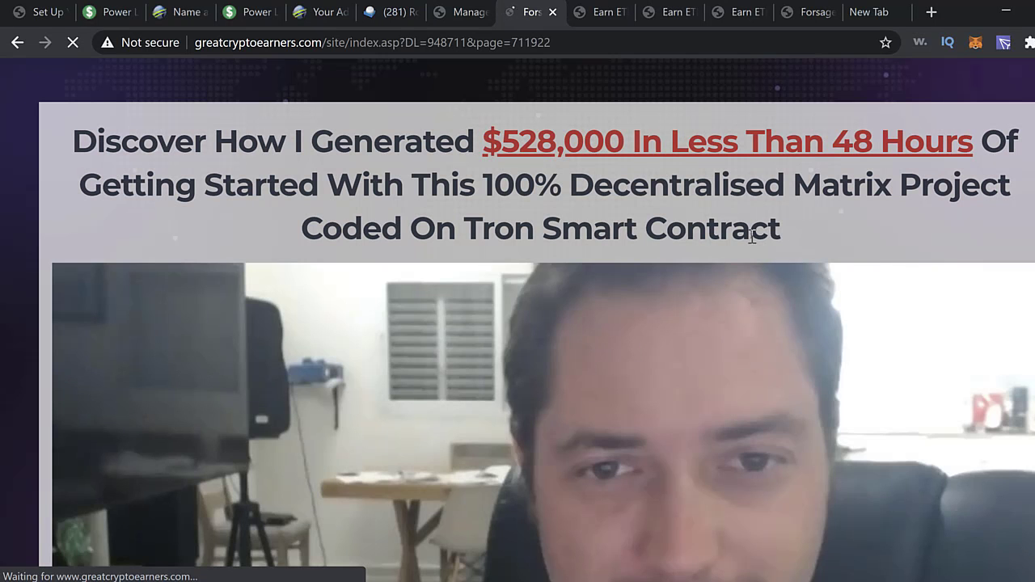
scroll(836, 300, "down", 2)
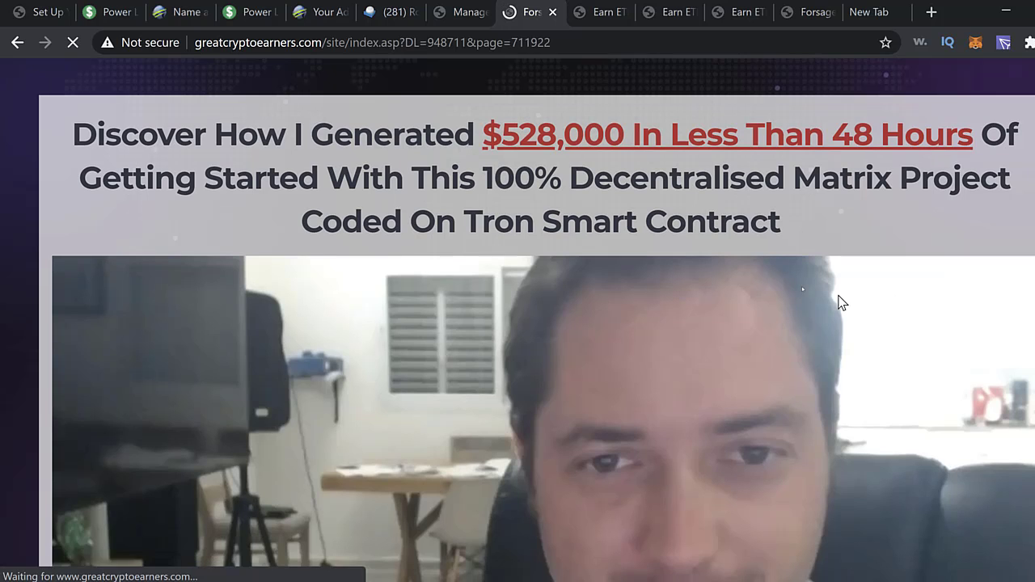
scroll(794, 293, "down", 7)
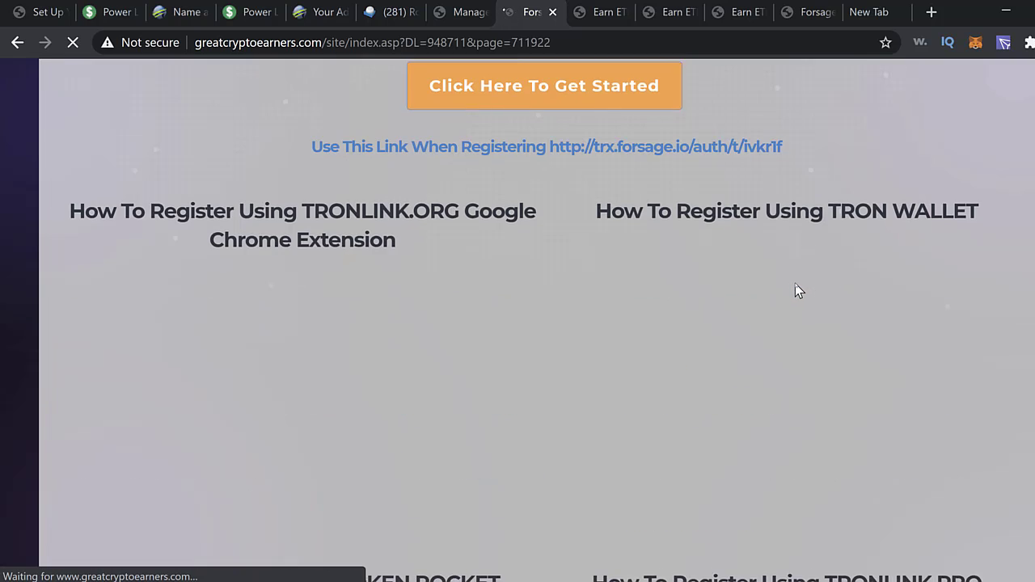
scroll(797, 291, "up", 2)
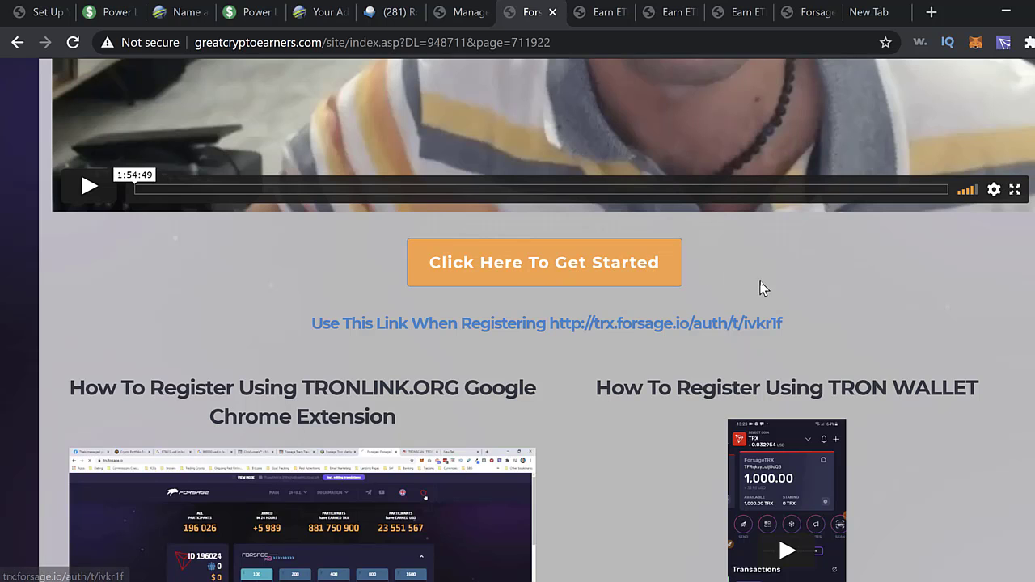
scroll(800, 295, "down", 2)
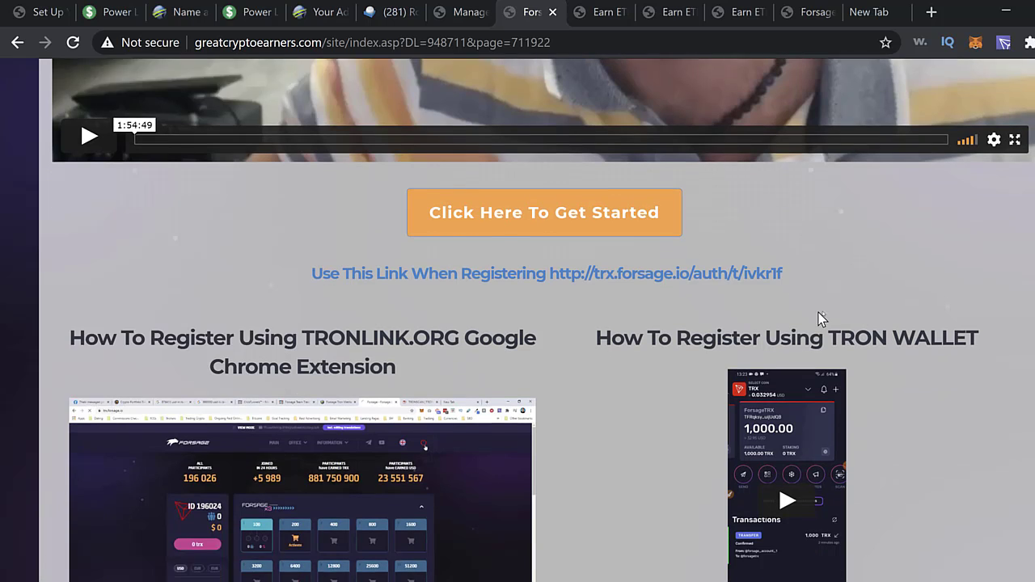
scroll(665, 218, "up", 2)
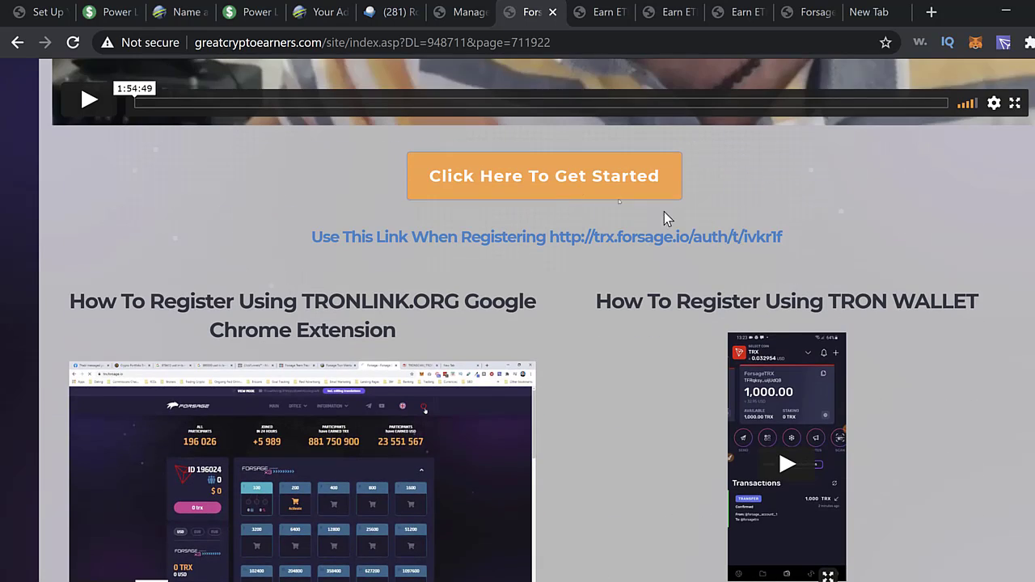
- Follow Click Here To Get Started to trx.forsage.io and scroll through the participant stats and X3/X4 levels
left_click(546, 181)
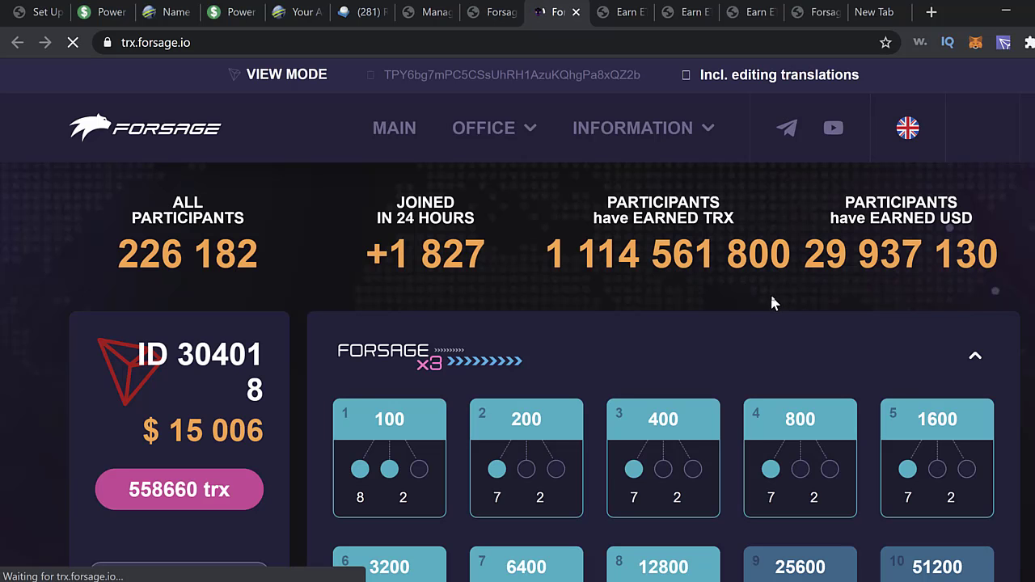
scroll(788, 312, "down", 3)
scroll(799, 322, "down", 6)
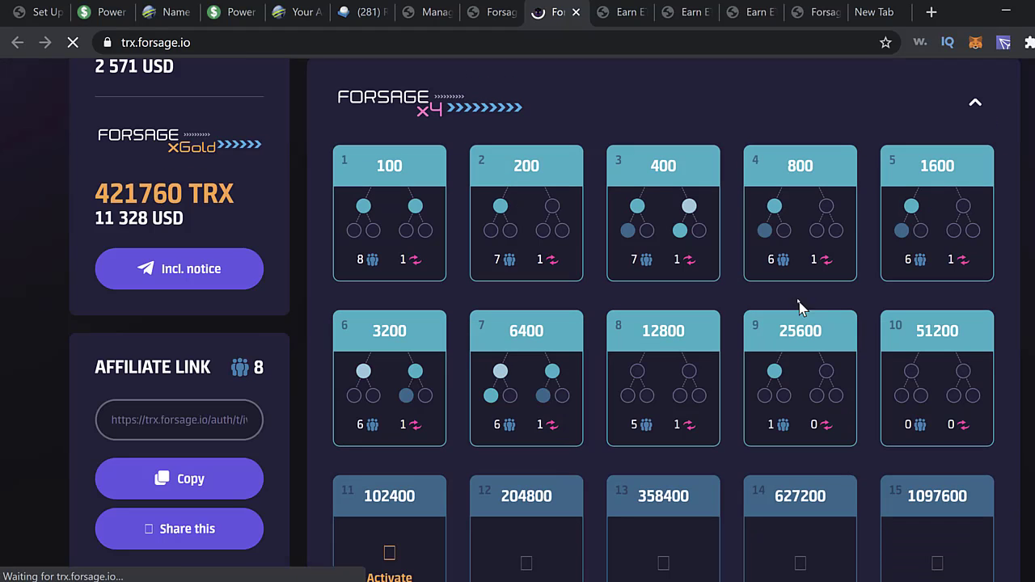
scroll(769, 286, "down", 6)
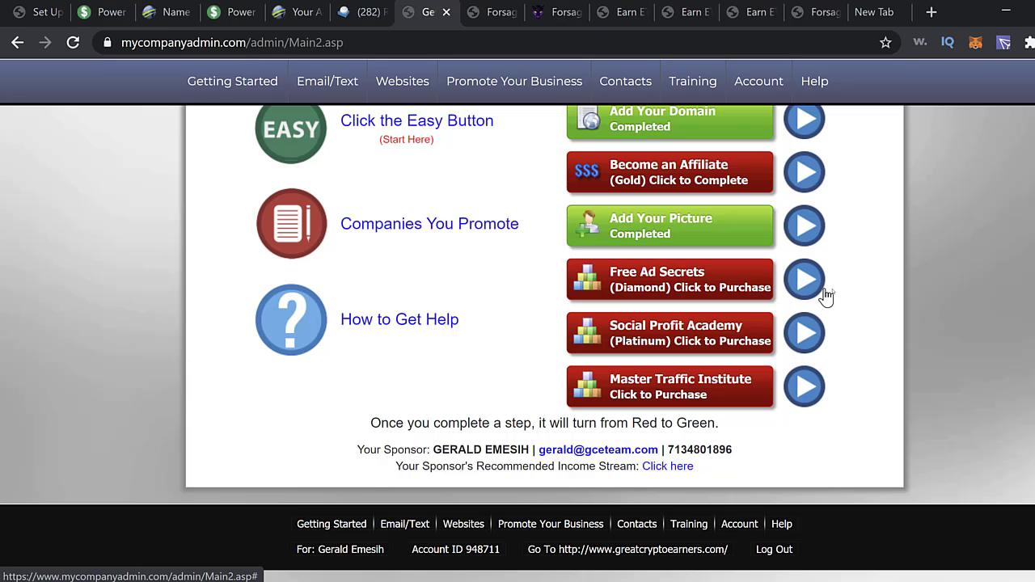
- Open Edit Personal Information from the Account menu to show the profile contact form
scroll(837, 267, "up", 3)
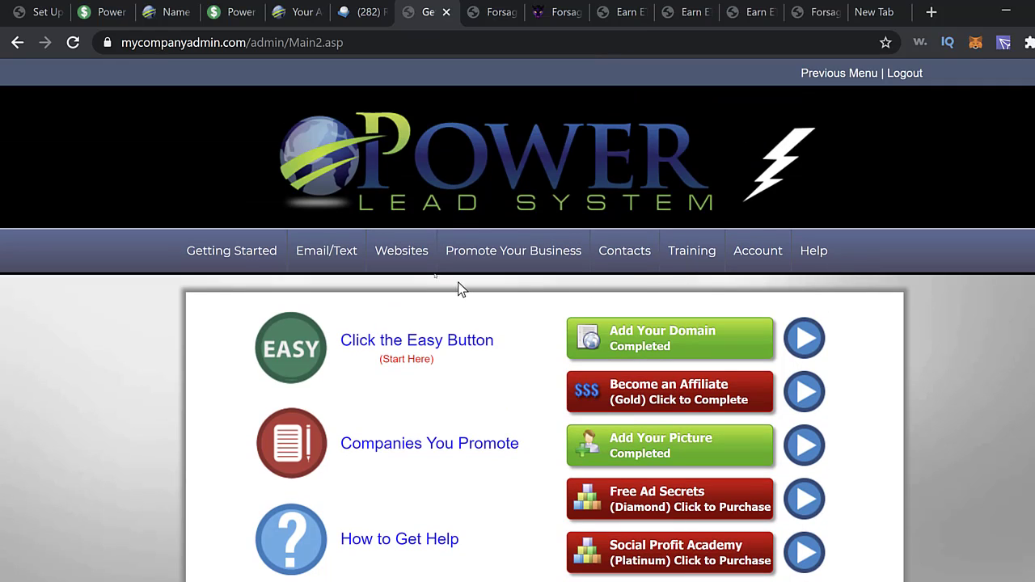
mouse_move(285, 250)
mouse_move(753, 257)
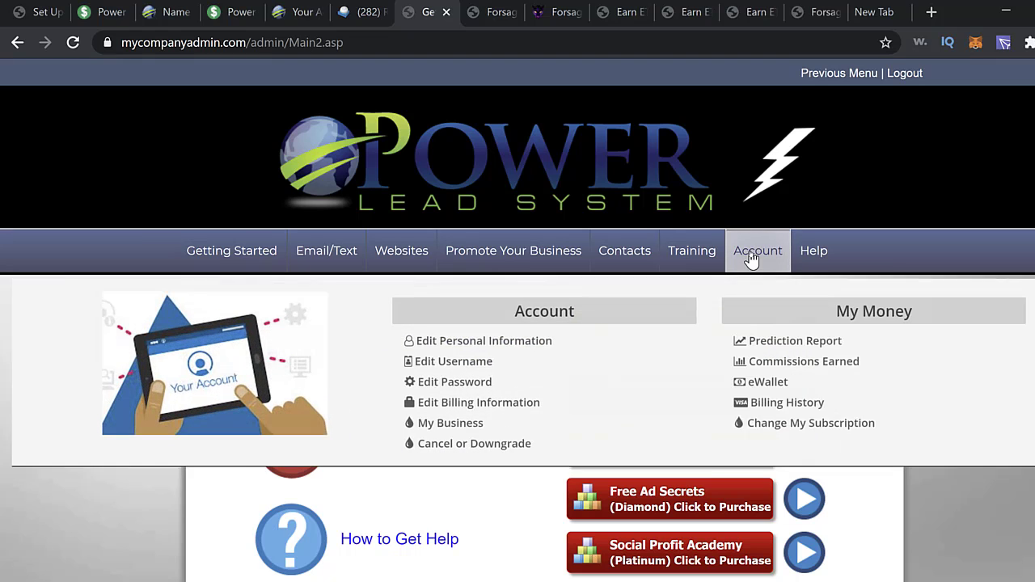
left_click(453, 344)
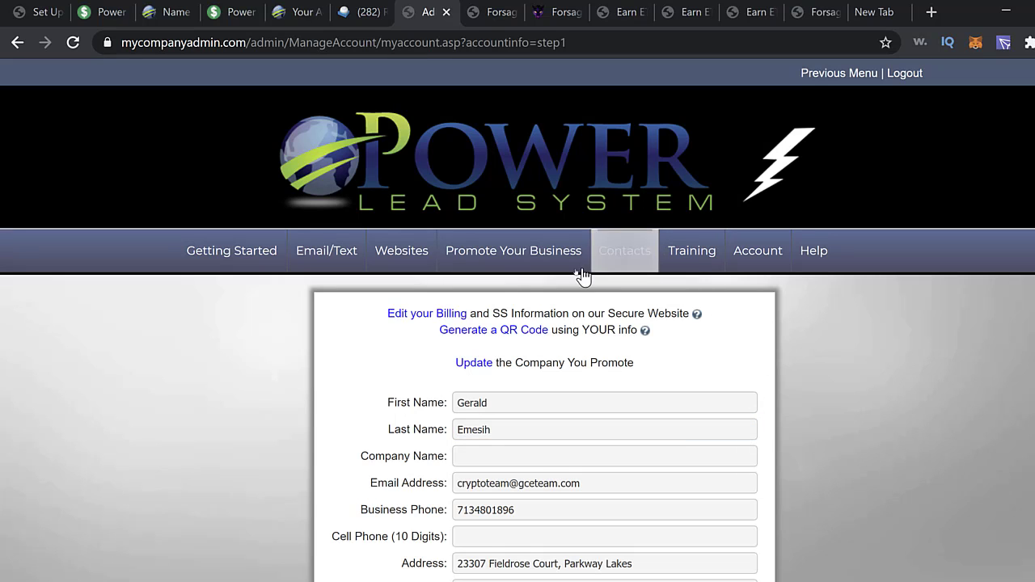
mouse_move(324, 253)
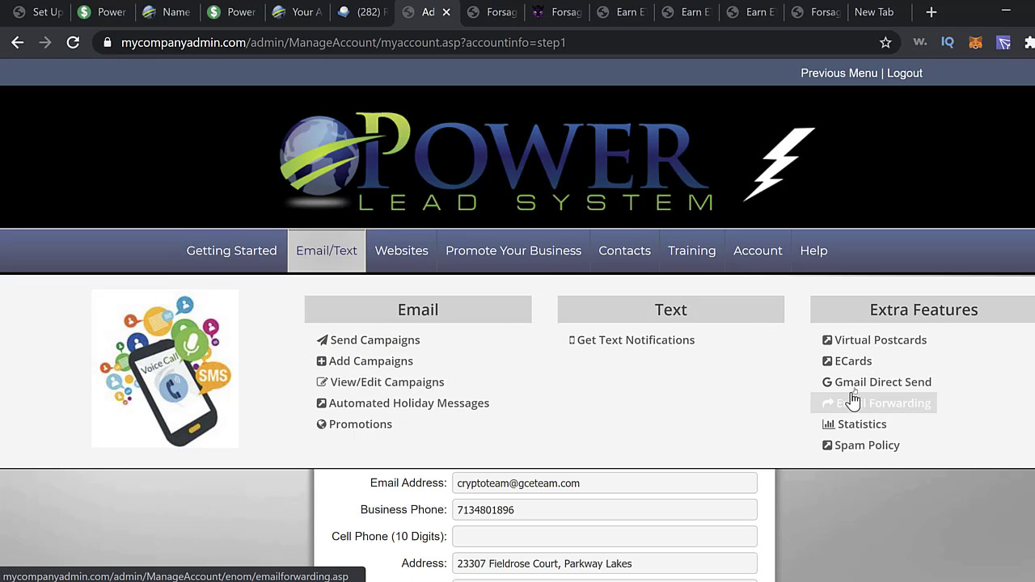
- Load email forwarding for greatcryptoearners.com and review its existing forwarding address and empty rows
left_click(904, 411)
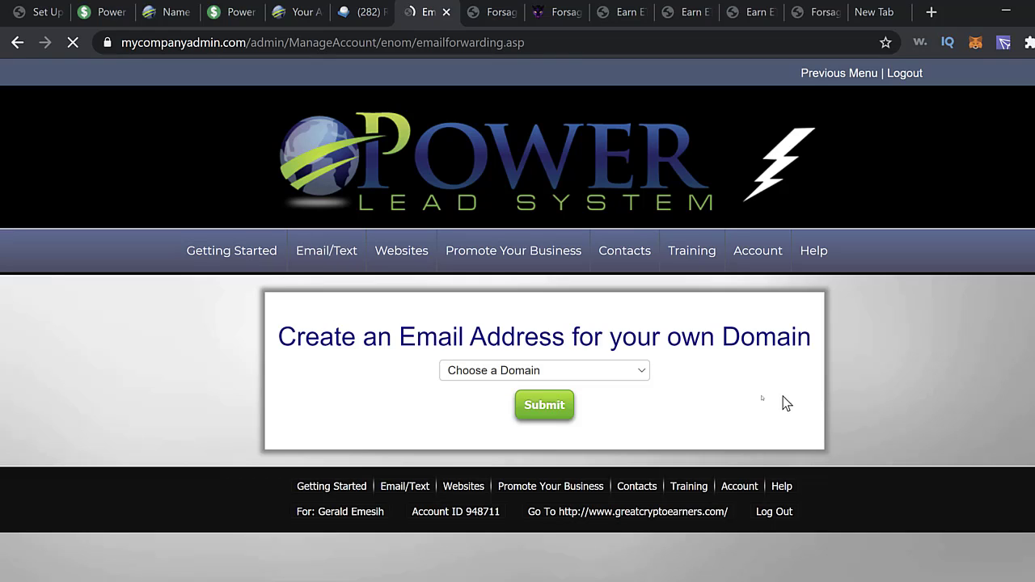
left_click(639, 372)
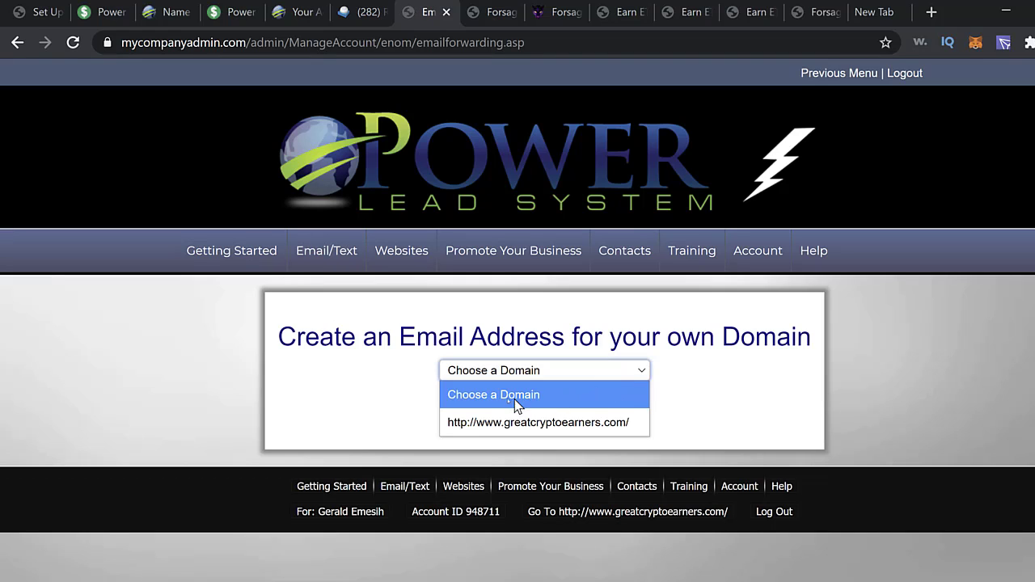
left_click(494, 422)
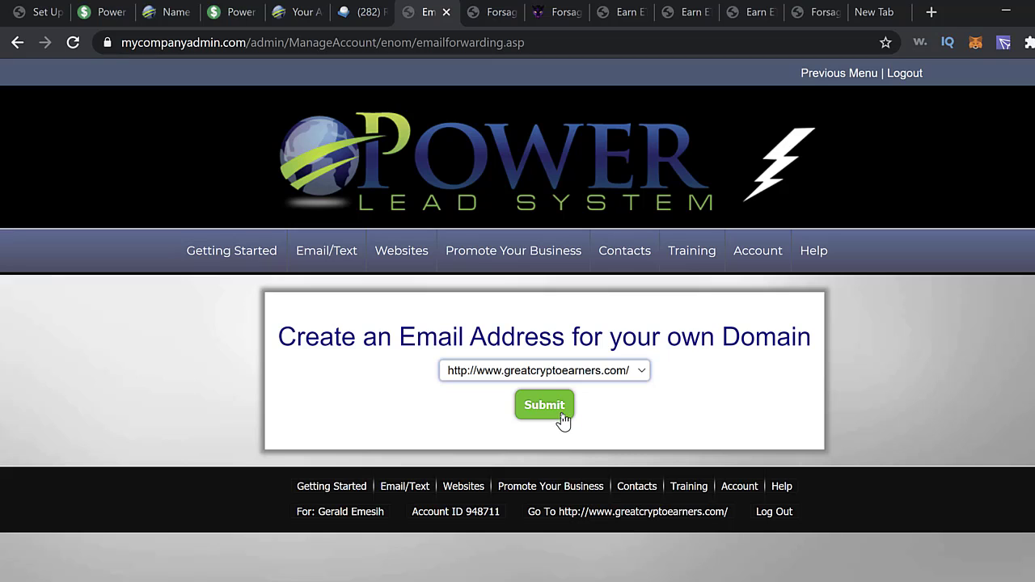
left_click(562, 419)
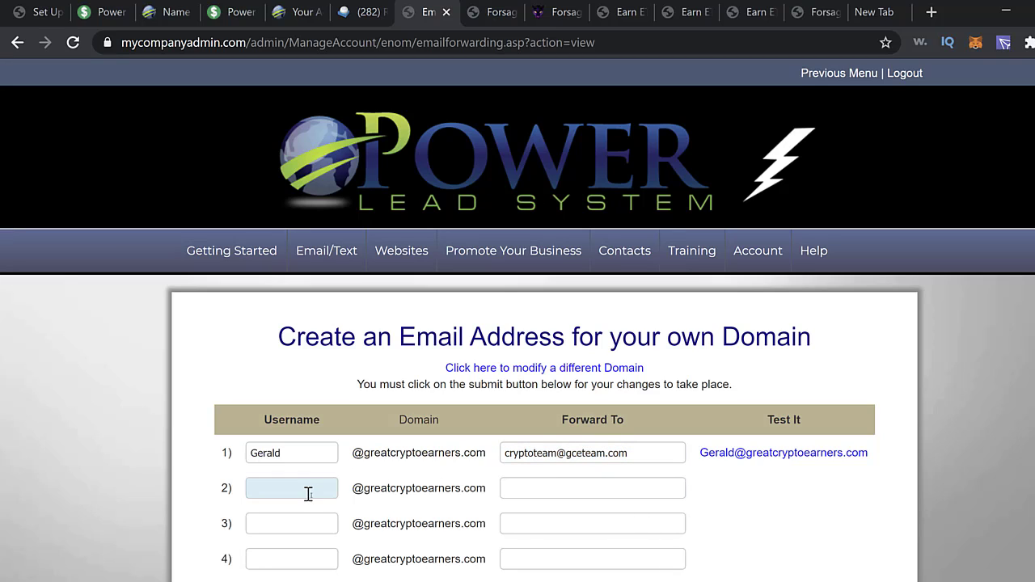
scroll(773, 526, "down", 4)
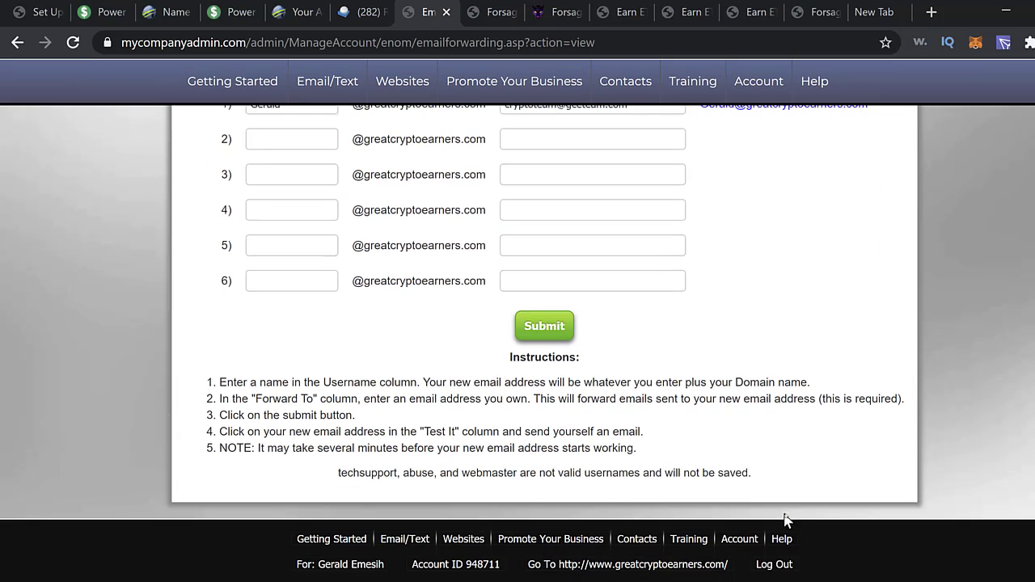
scroll(804, 516, "up", 1)
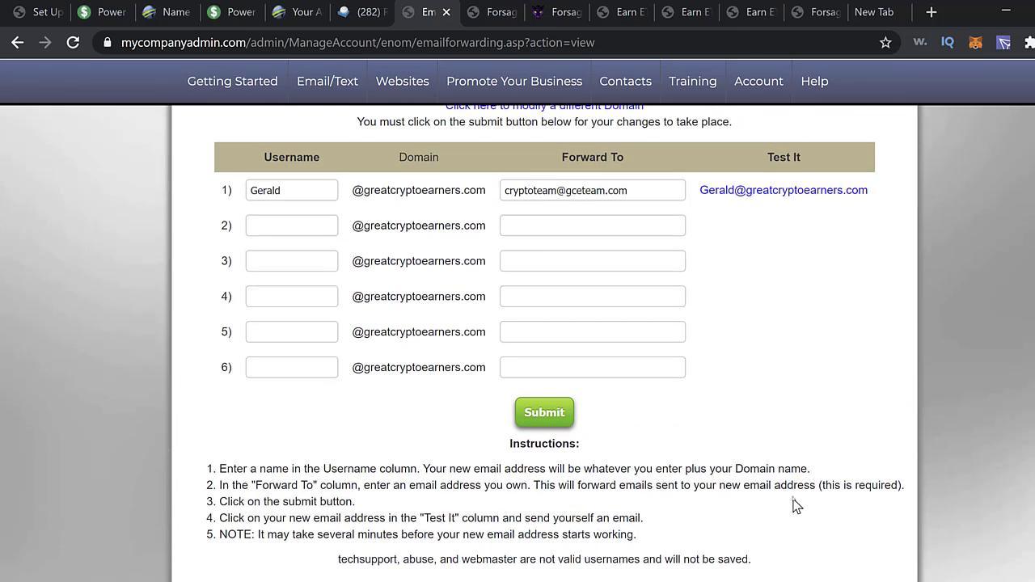
scroll(797, 505, "up", 2)
scroll(794, 495, "down", 3)
scroll(797, 499, "up", 4)
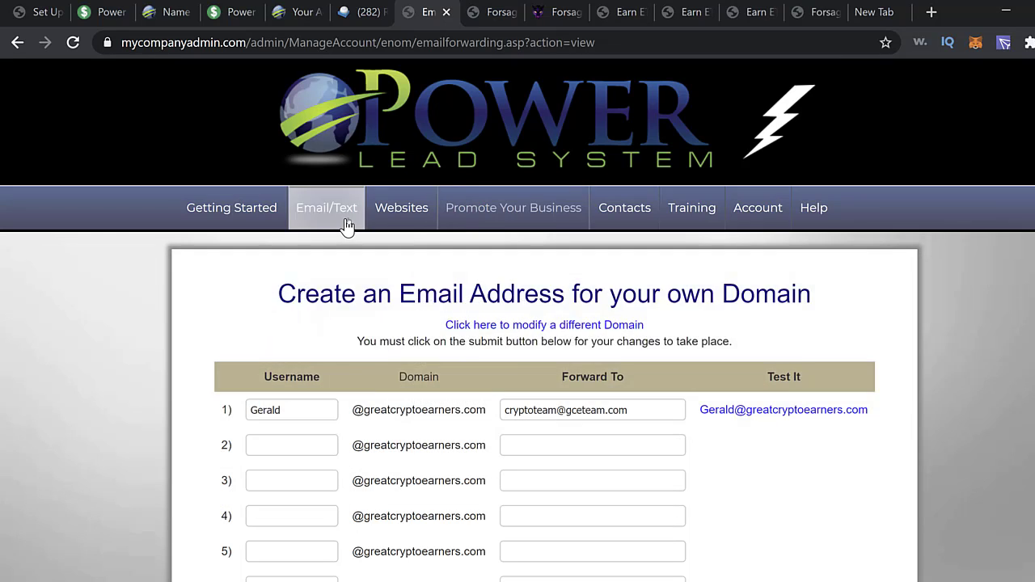
mouse_move(340, 225)
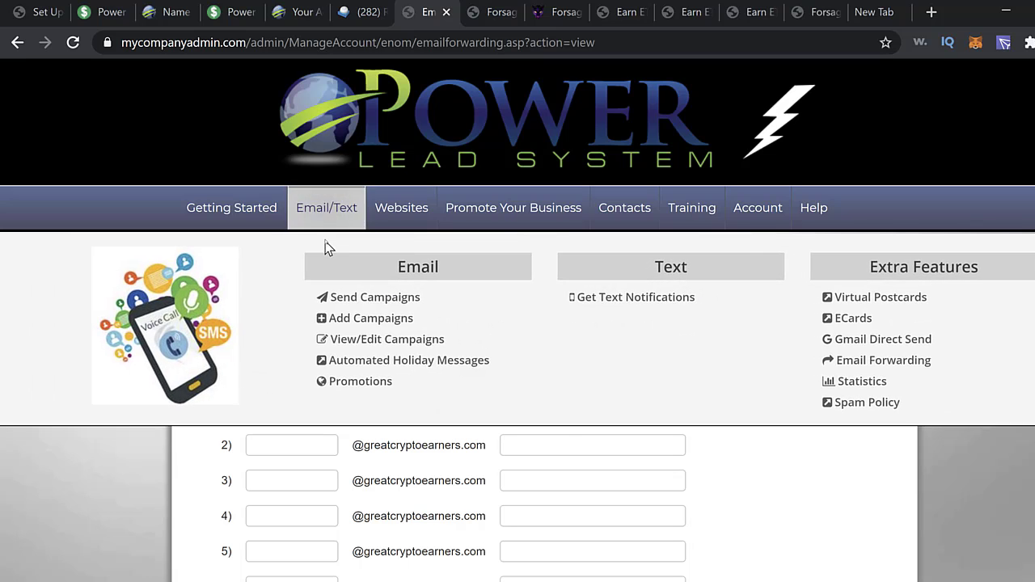
- Reopen the Edit Personal Information form and check the Email Address field
mouse_move(778, 212)
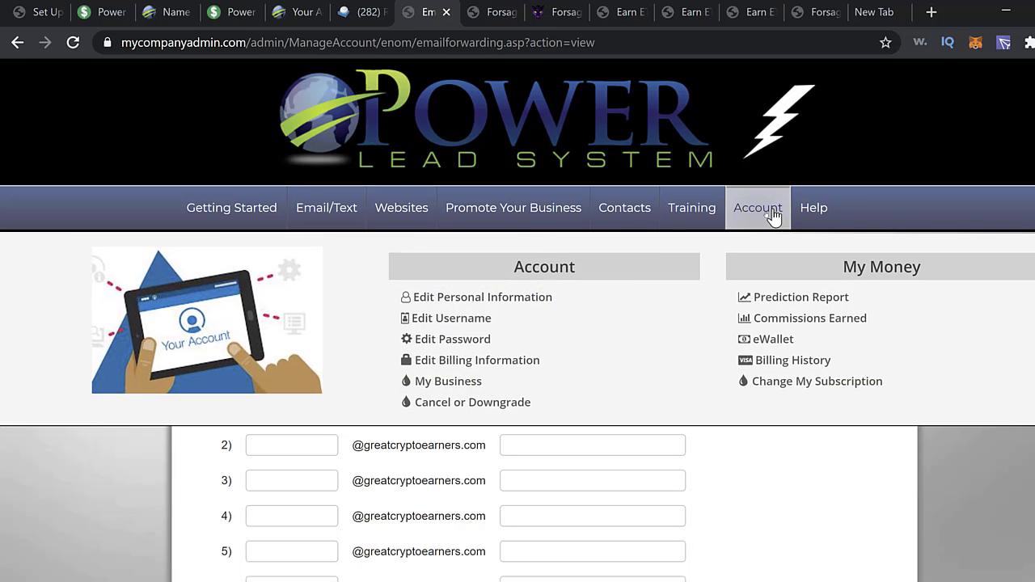
left_click(475, 298)
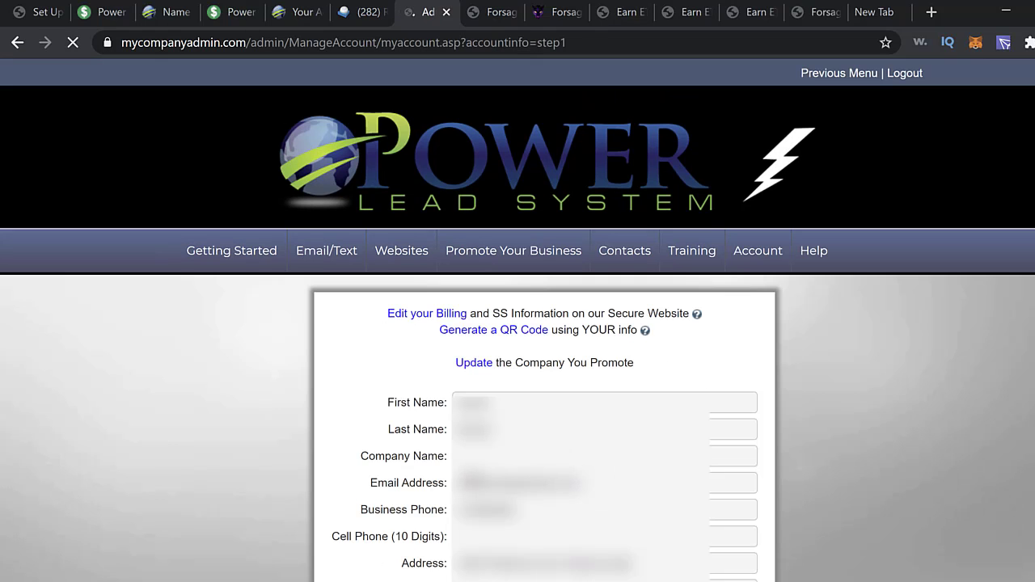
triple_click(476, 487)
left_click(467, 485)
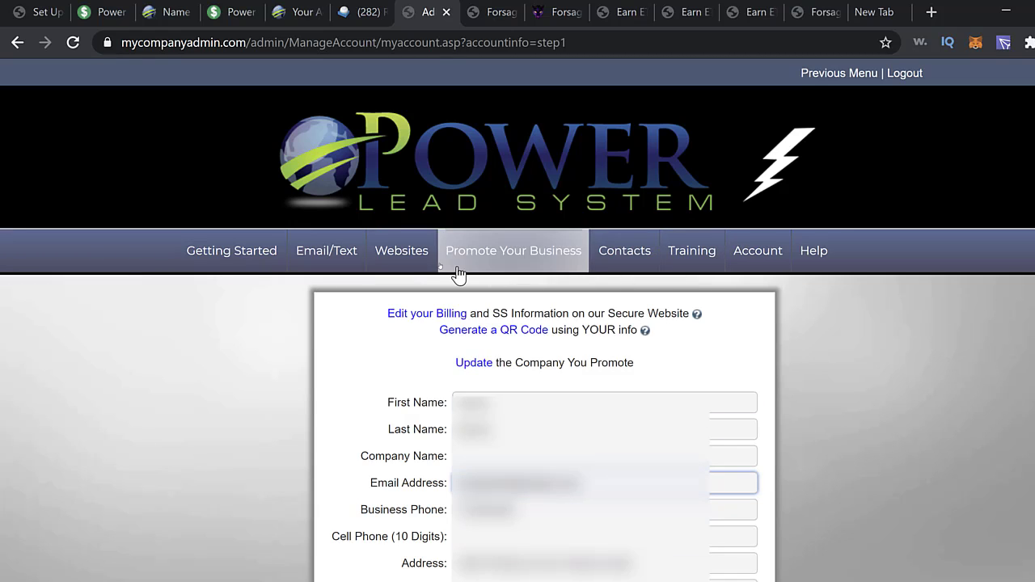
- Return to Getting Started and launch the Training Area in a new tab
left_click(260, 257)
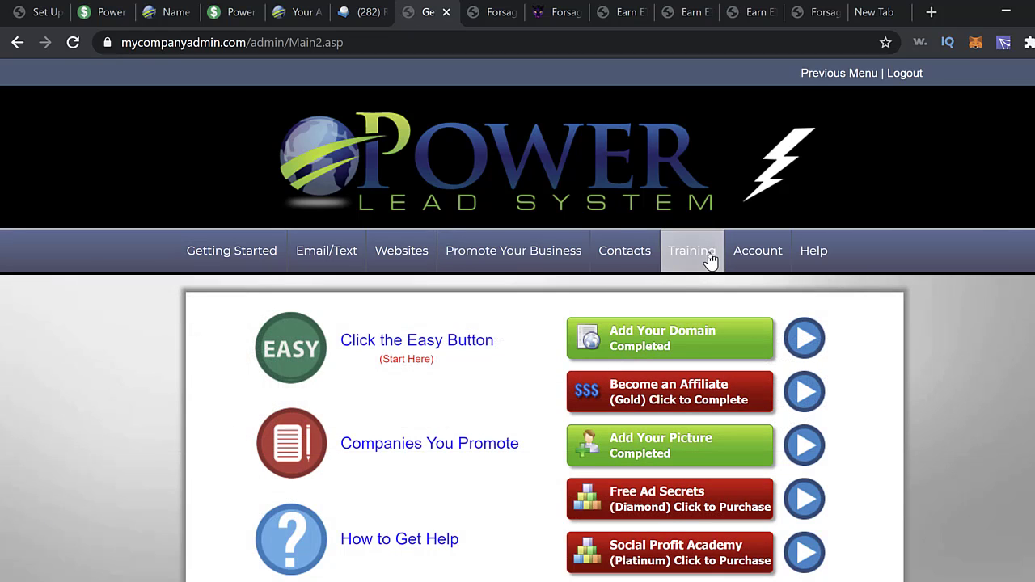
mouse_move(710, 261)
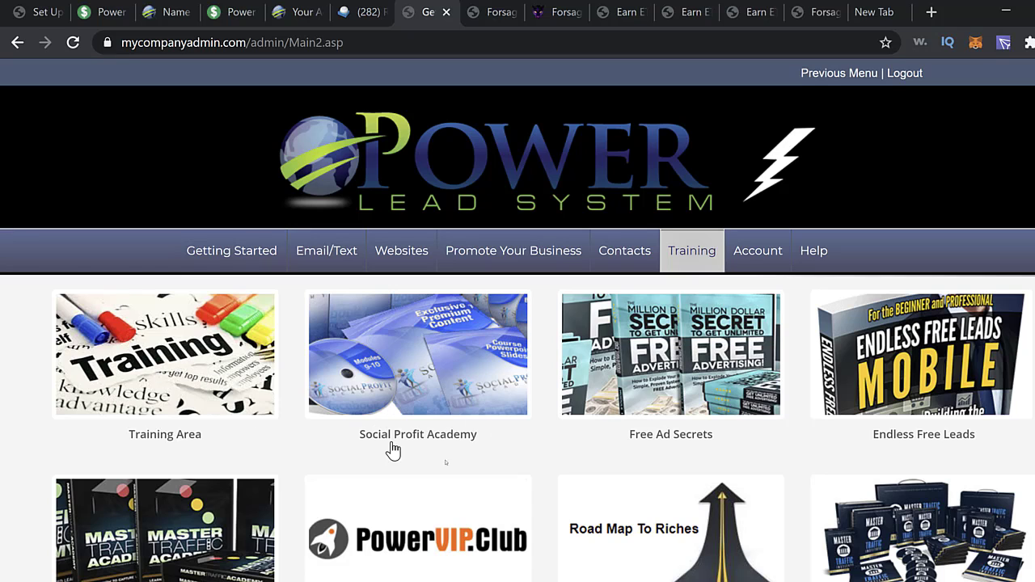
scroll(451, 467, "down", 1)
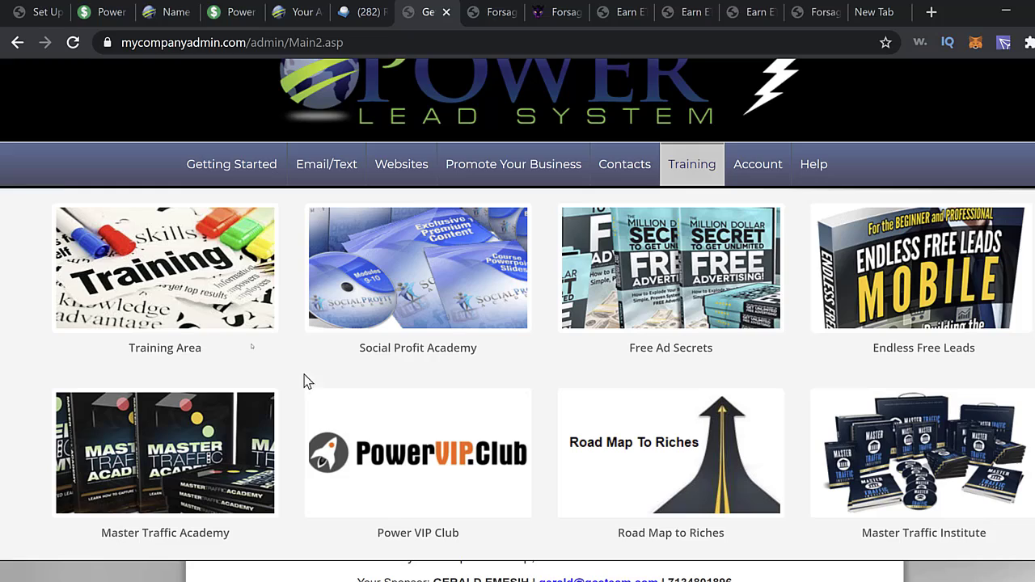
left_click(204, 286)
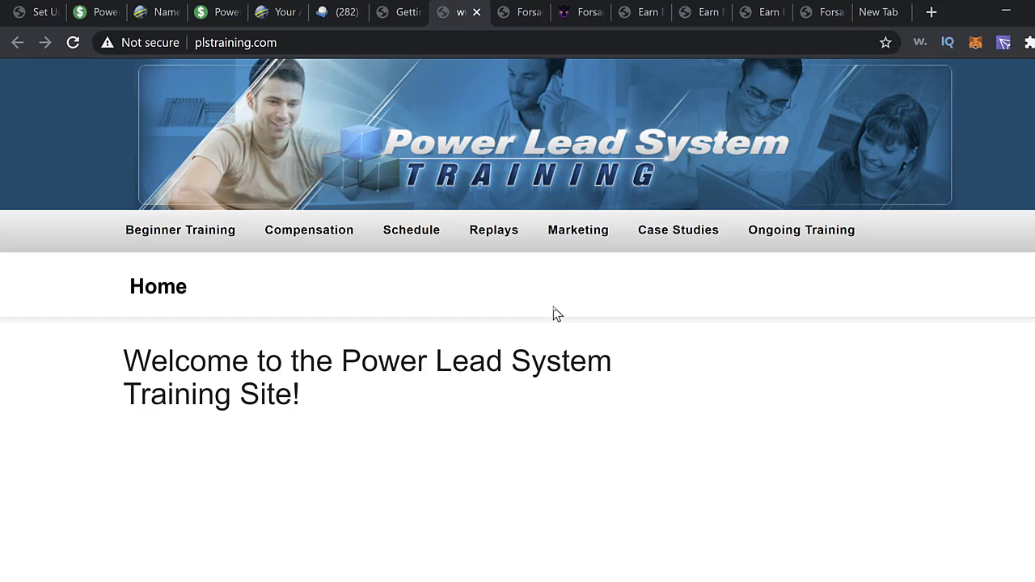
- Browse the Beginner Training Day 1–7 video lessons, selecting the Day 6 title, then reload the page
left_click(223, 234)
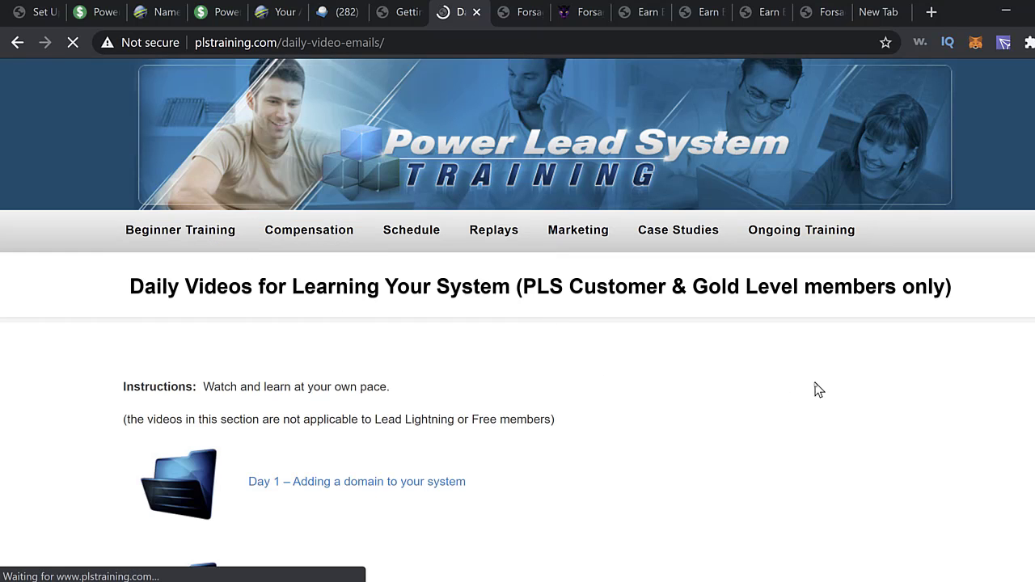
scroll(812, 396, "down", 4)
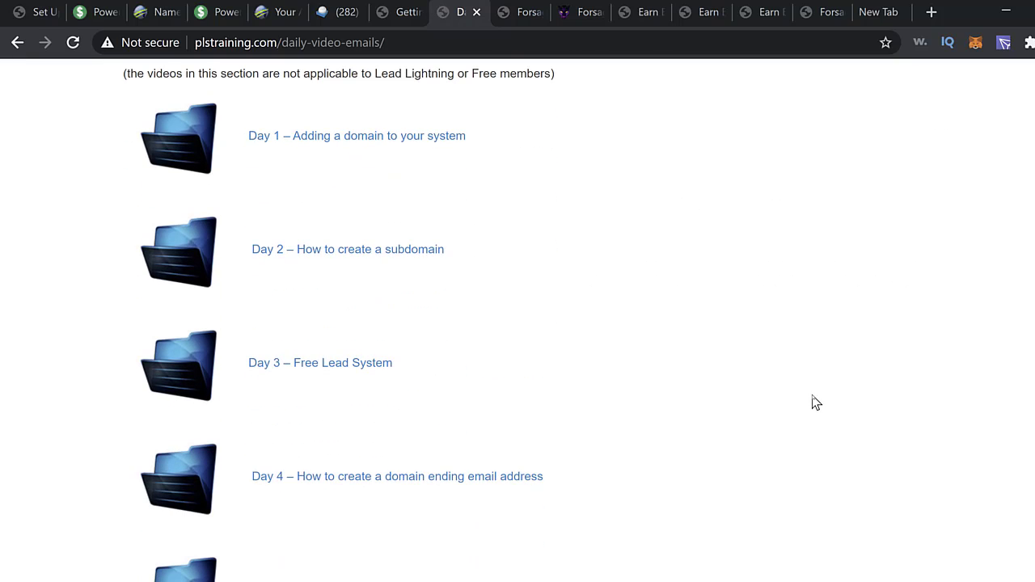
scroll(812, 402, "down", 1)
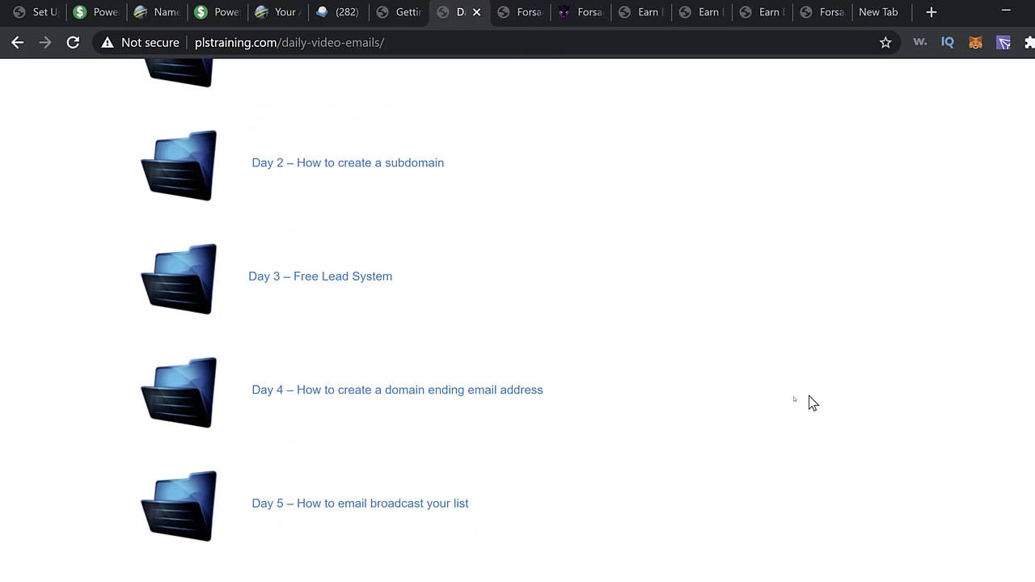
scroll(542, 525, "down", 2)
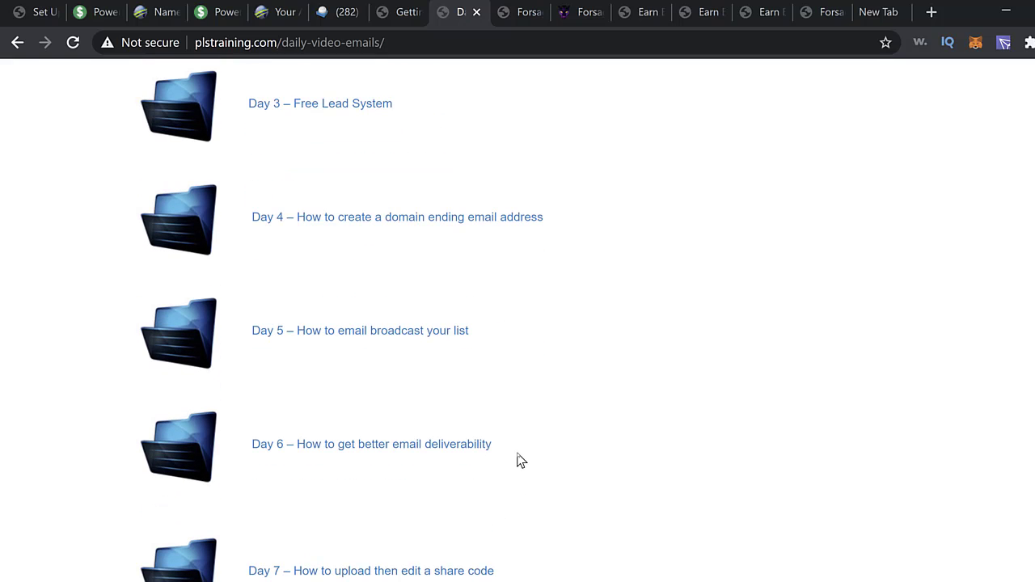
left_click_drag(508, 453, 243, 457)
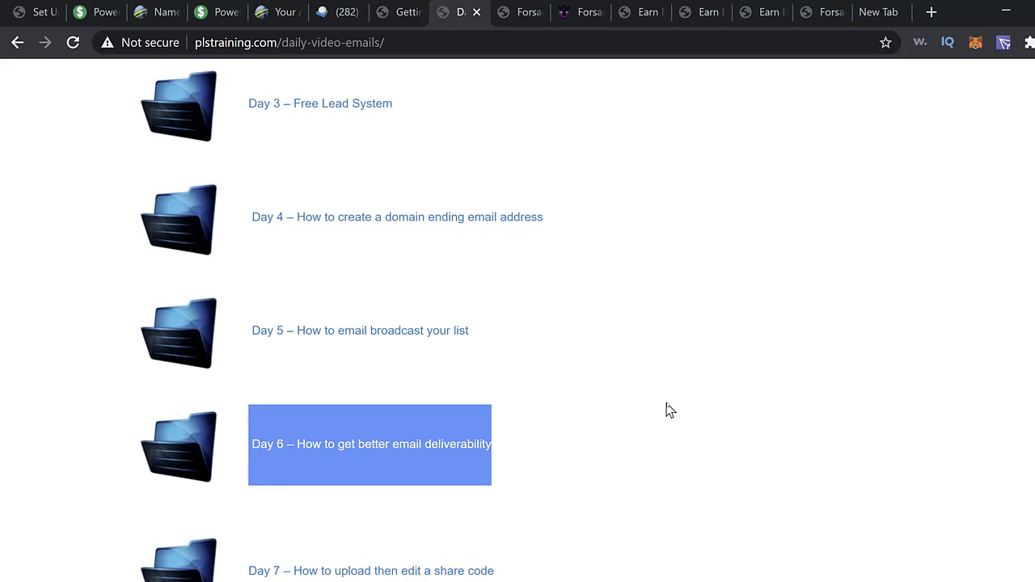
scroll(823, 480, "up", 2)
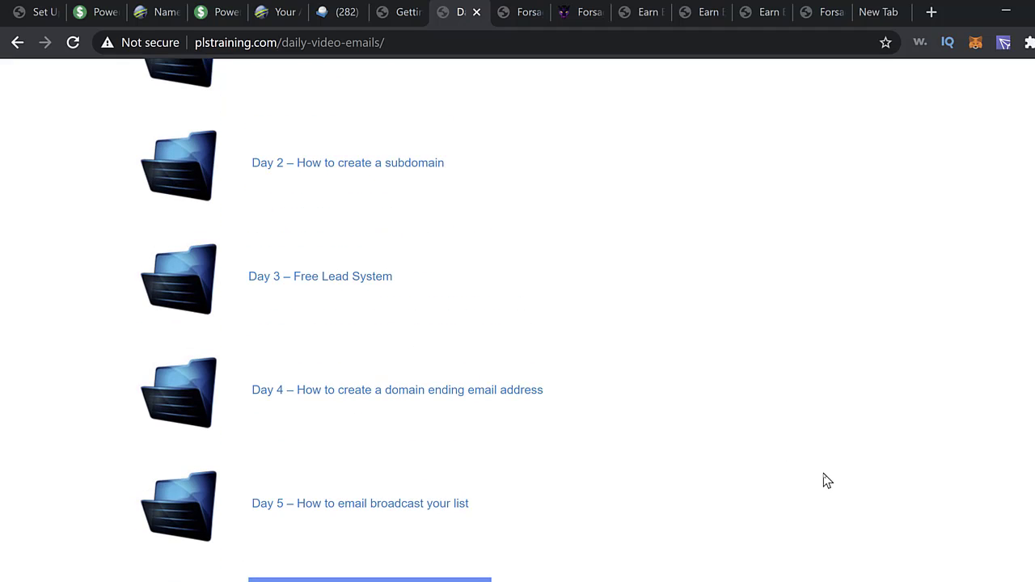
scroll(826, 480, "down", 3)
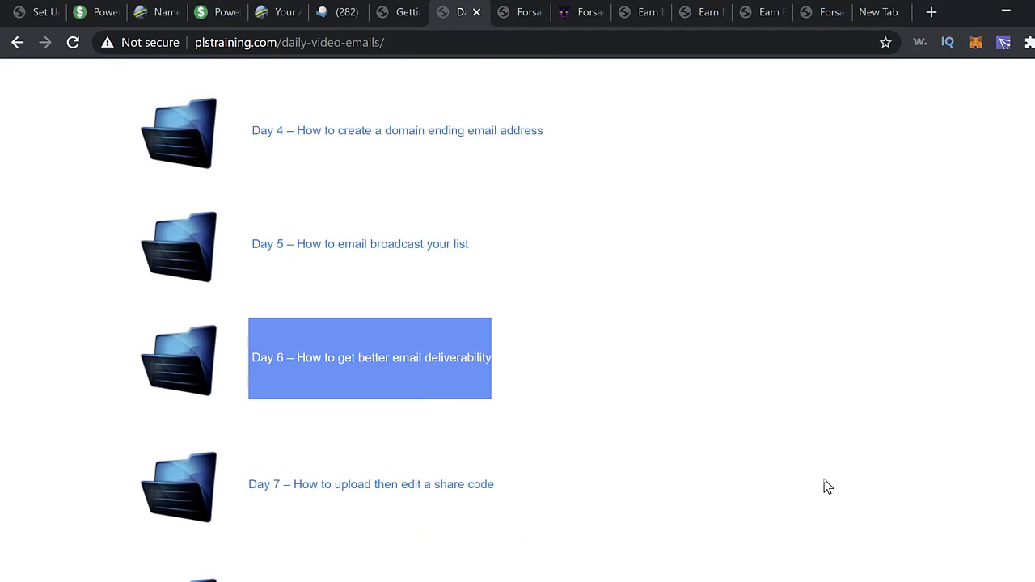
scroll(829, 483, "up", 8)
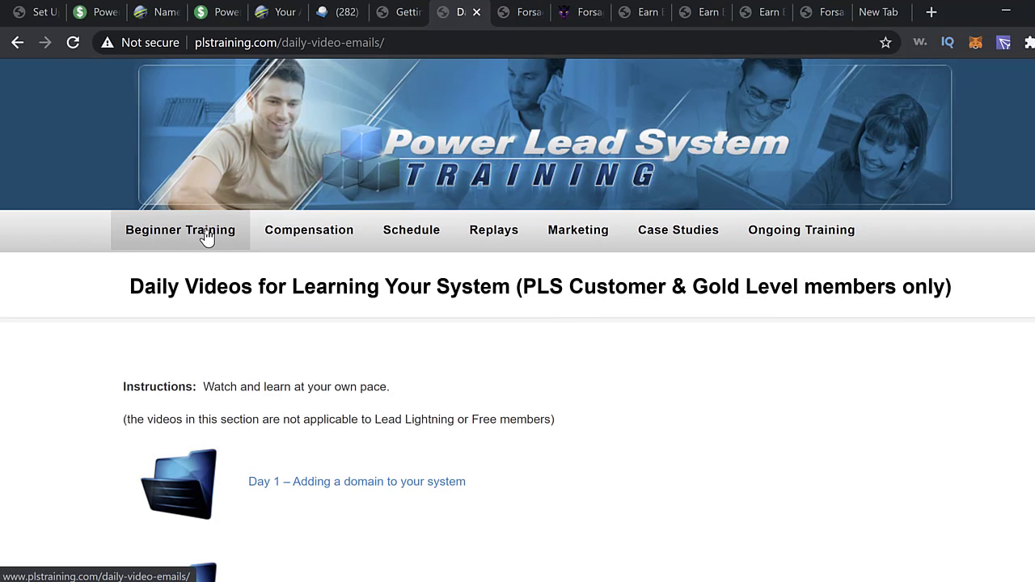
left_click(207, 234)
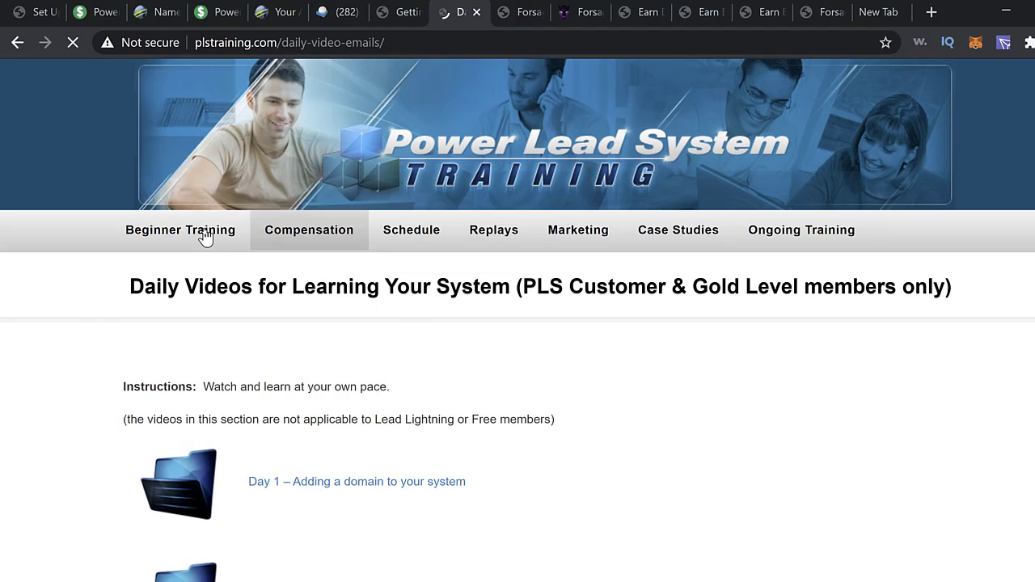
- Return to the dashboard tab and reload Getting Started, showing Domain and Picture completed
left_click(407, 19)
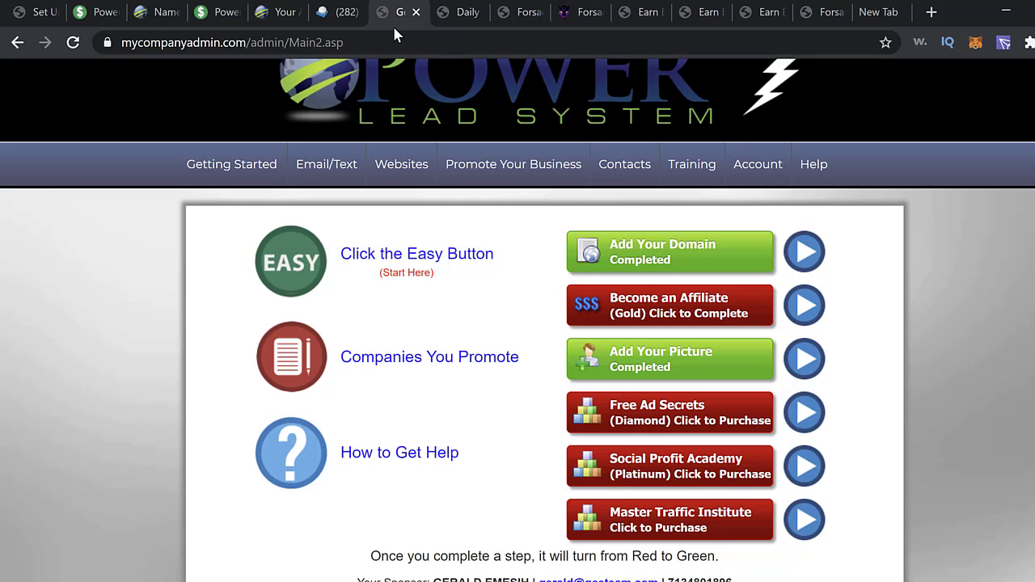
left_click(250, 174)
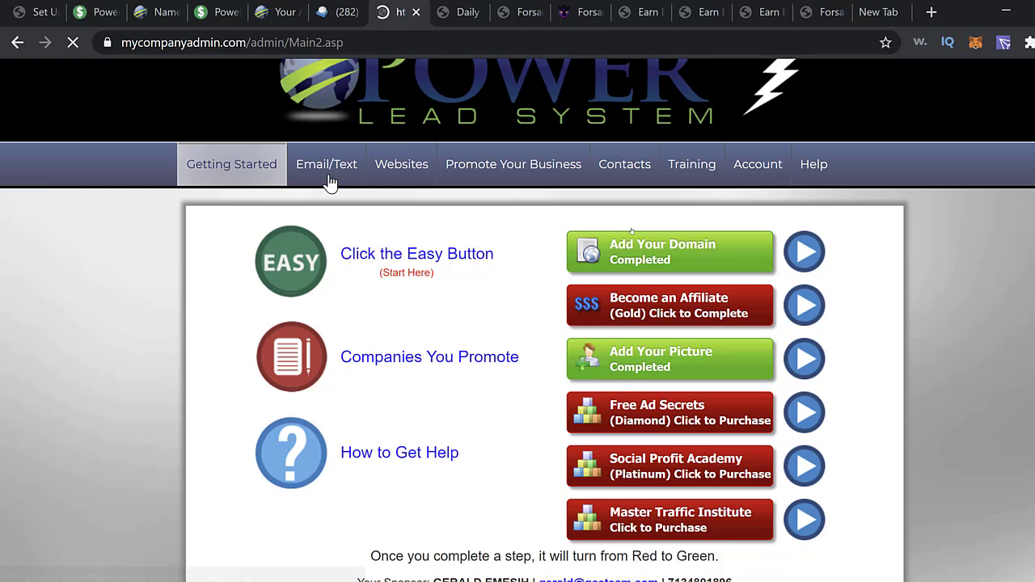